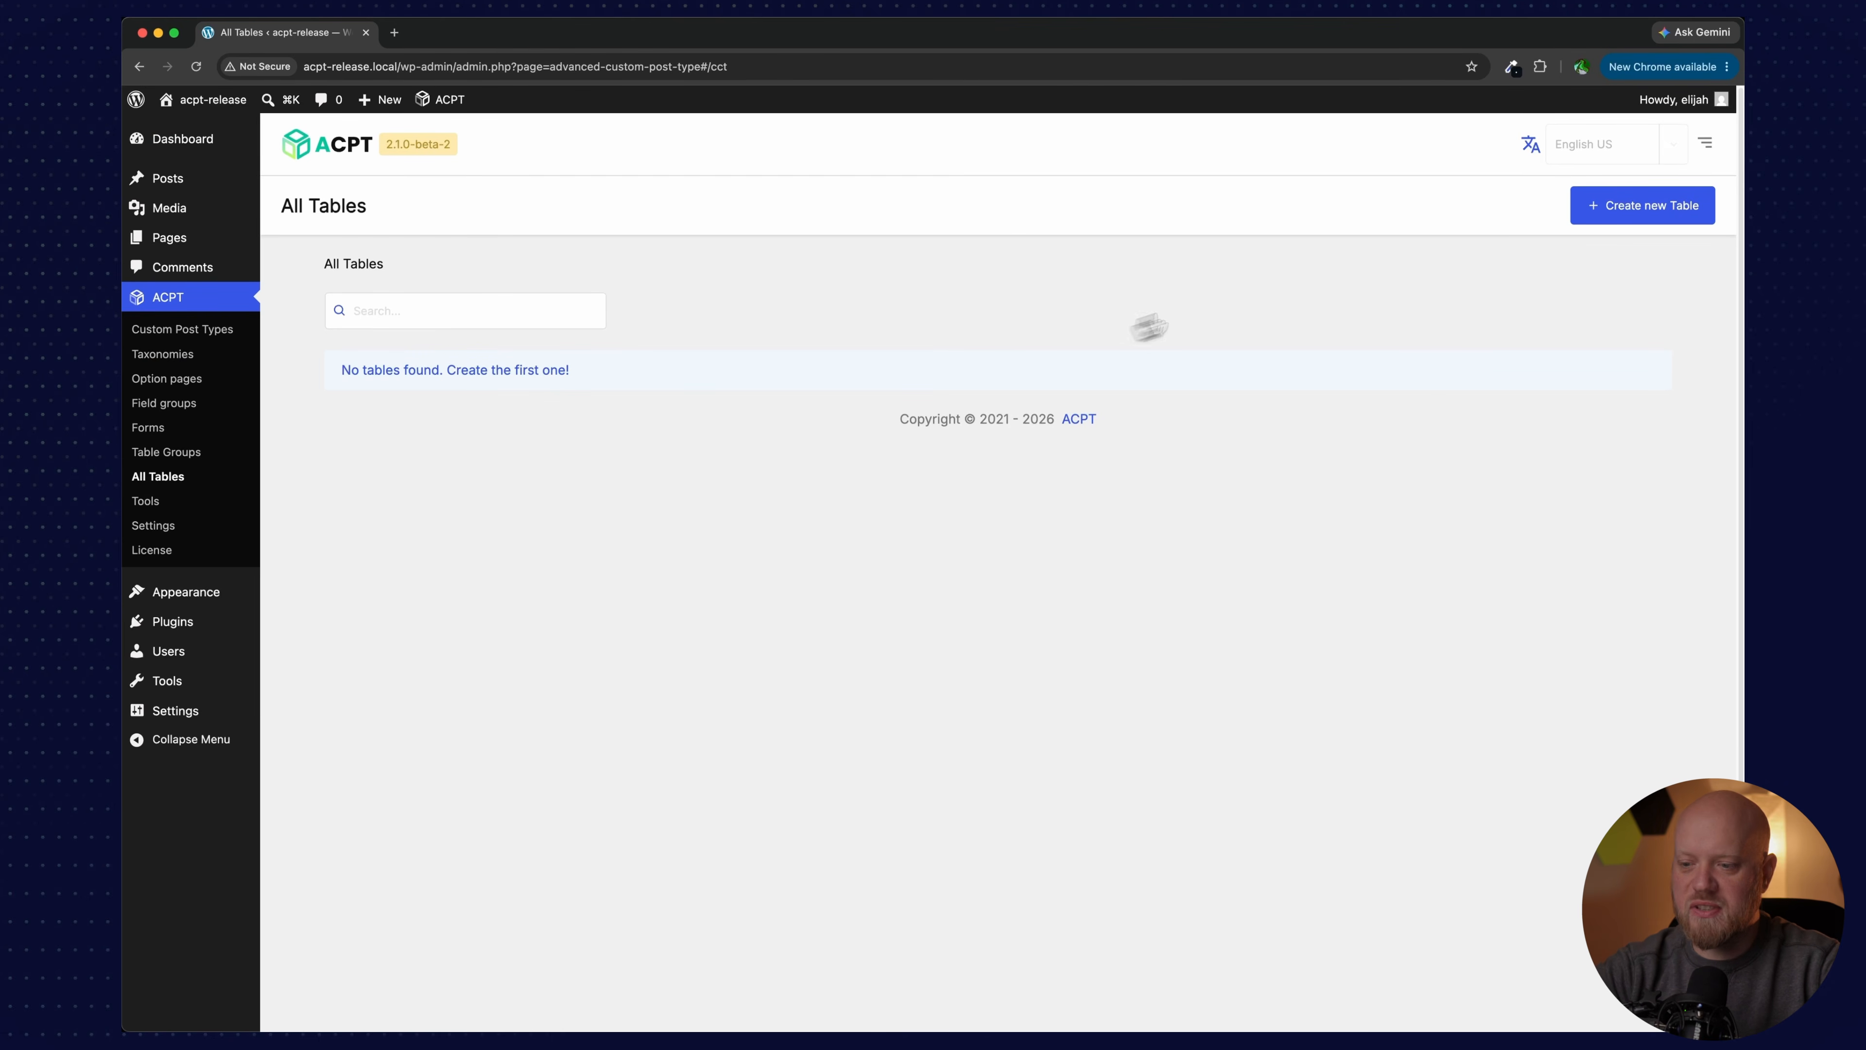
Step: Start a new table and give it the label "Books" and the name "books"
left_click(1646, 204)
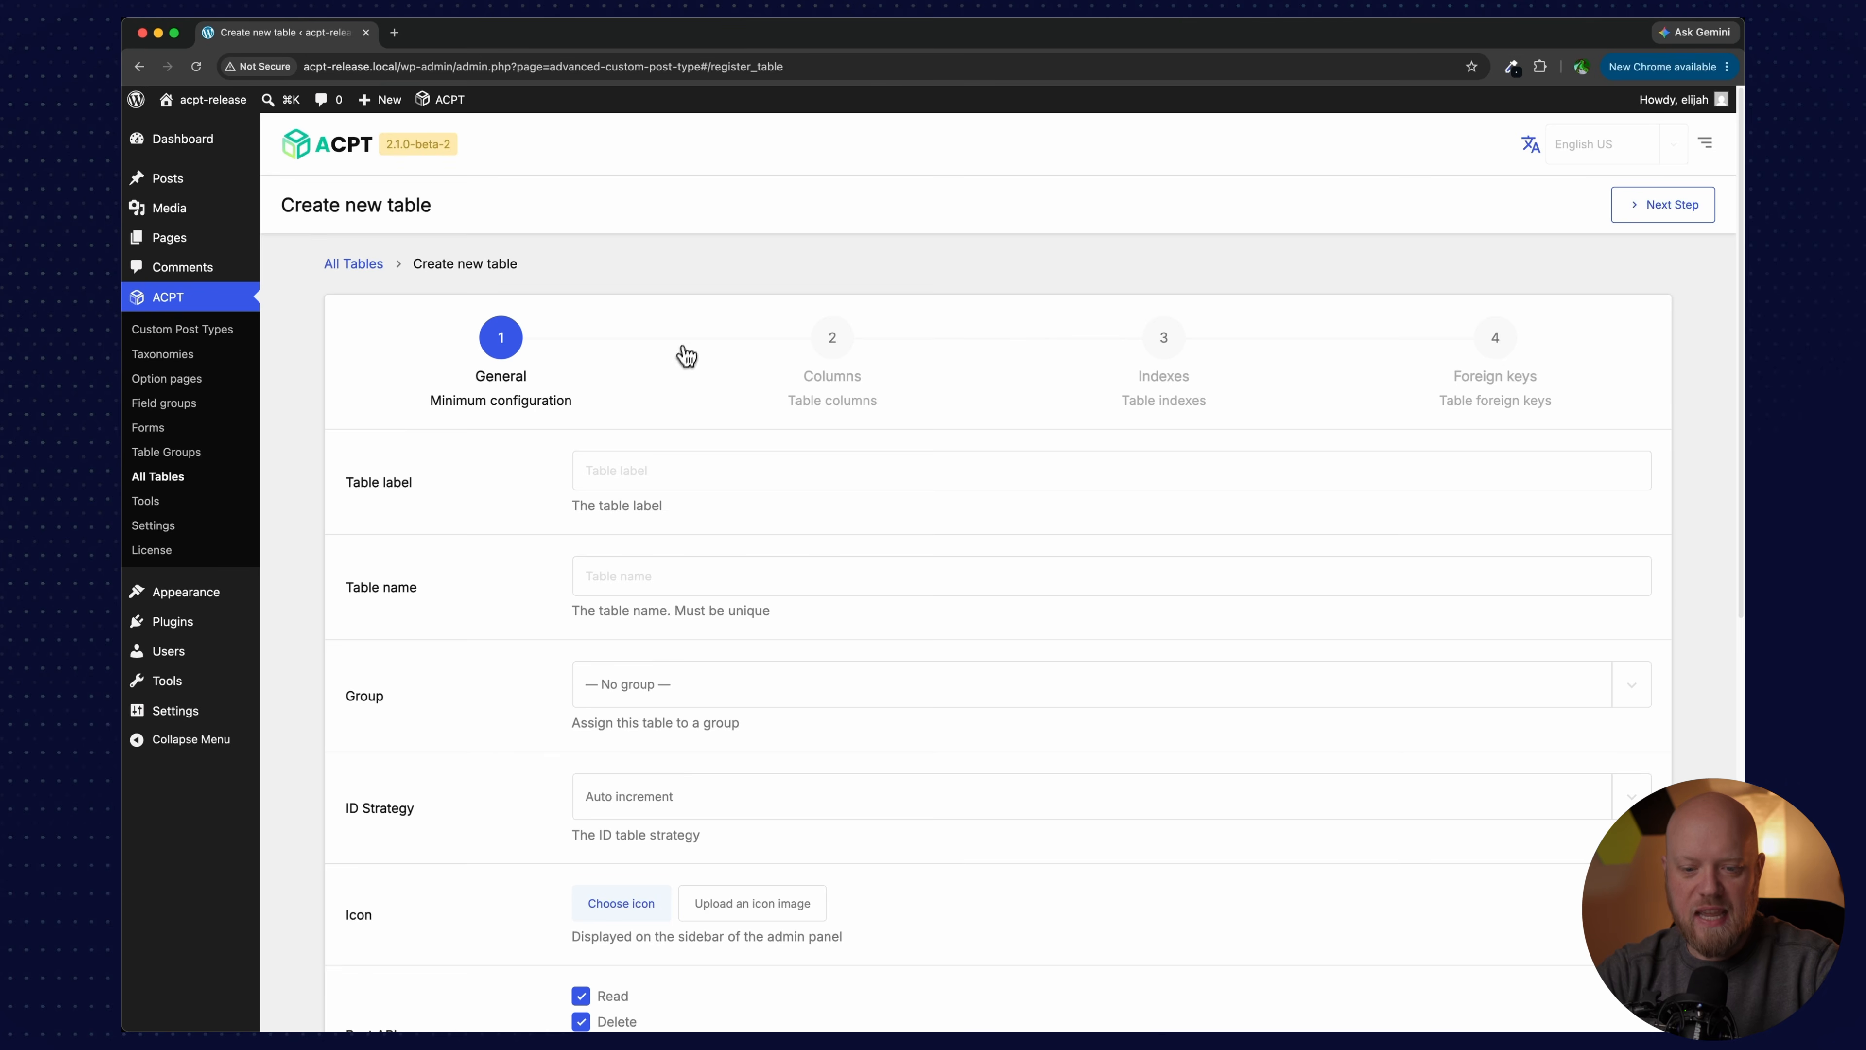
scroll(685, 354, "down", 5)
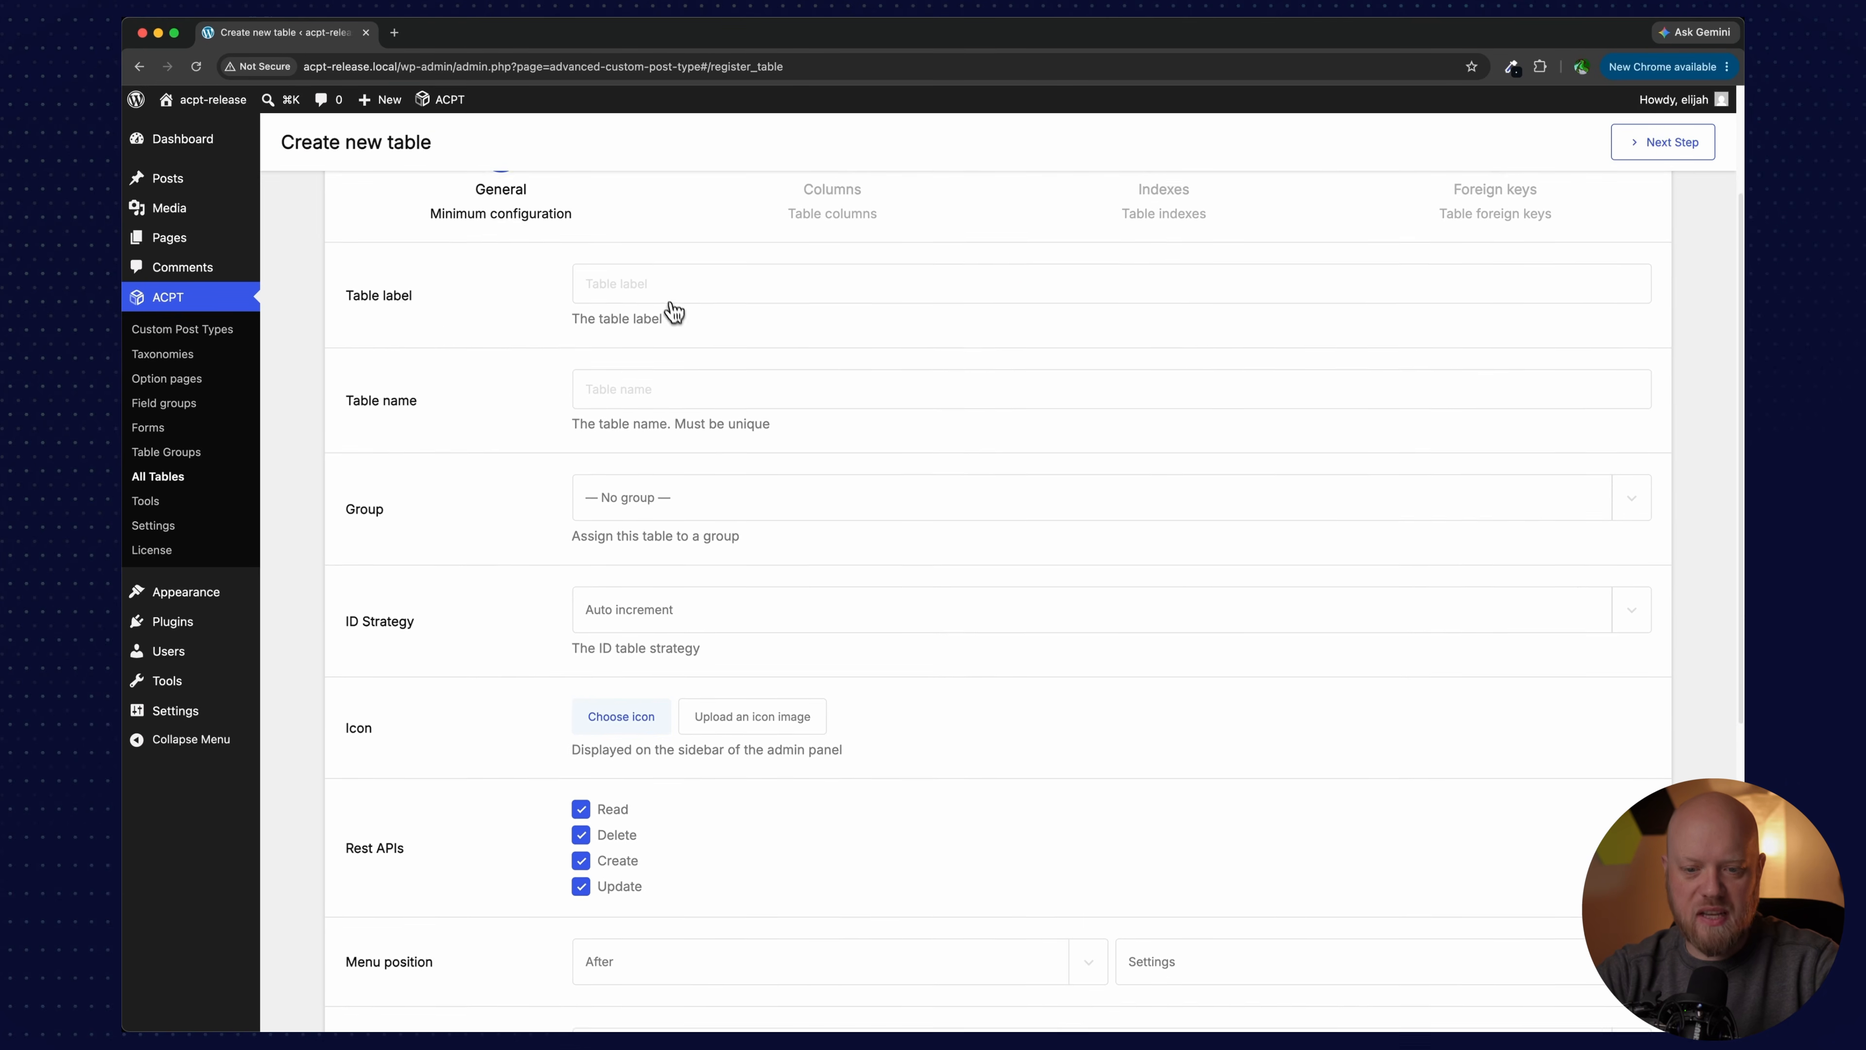
left_click(665, 293)
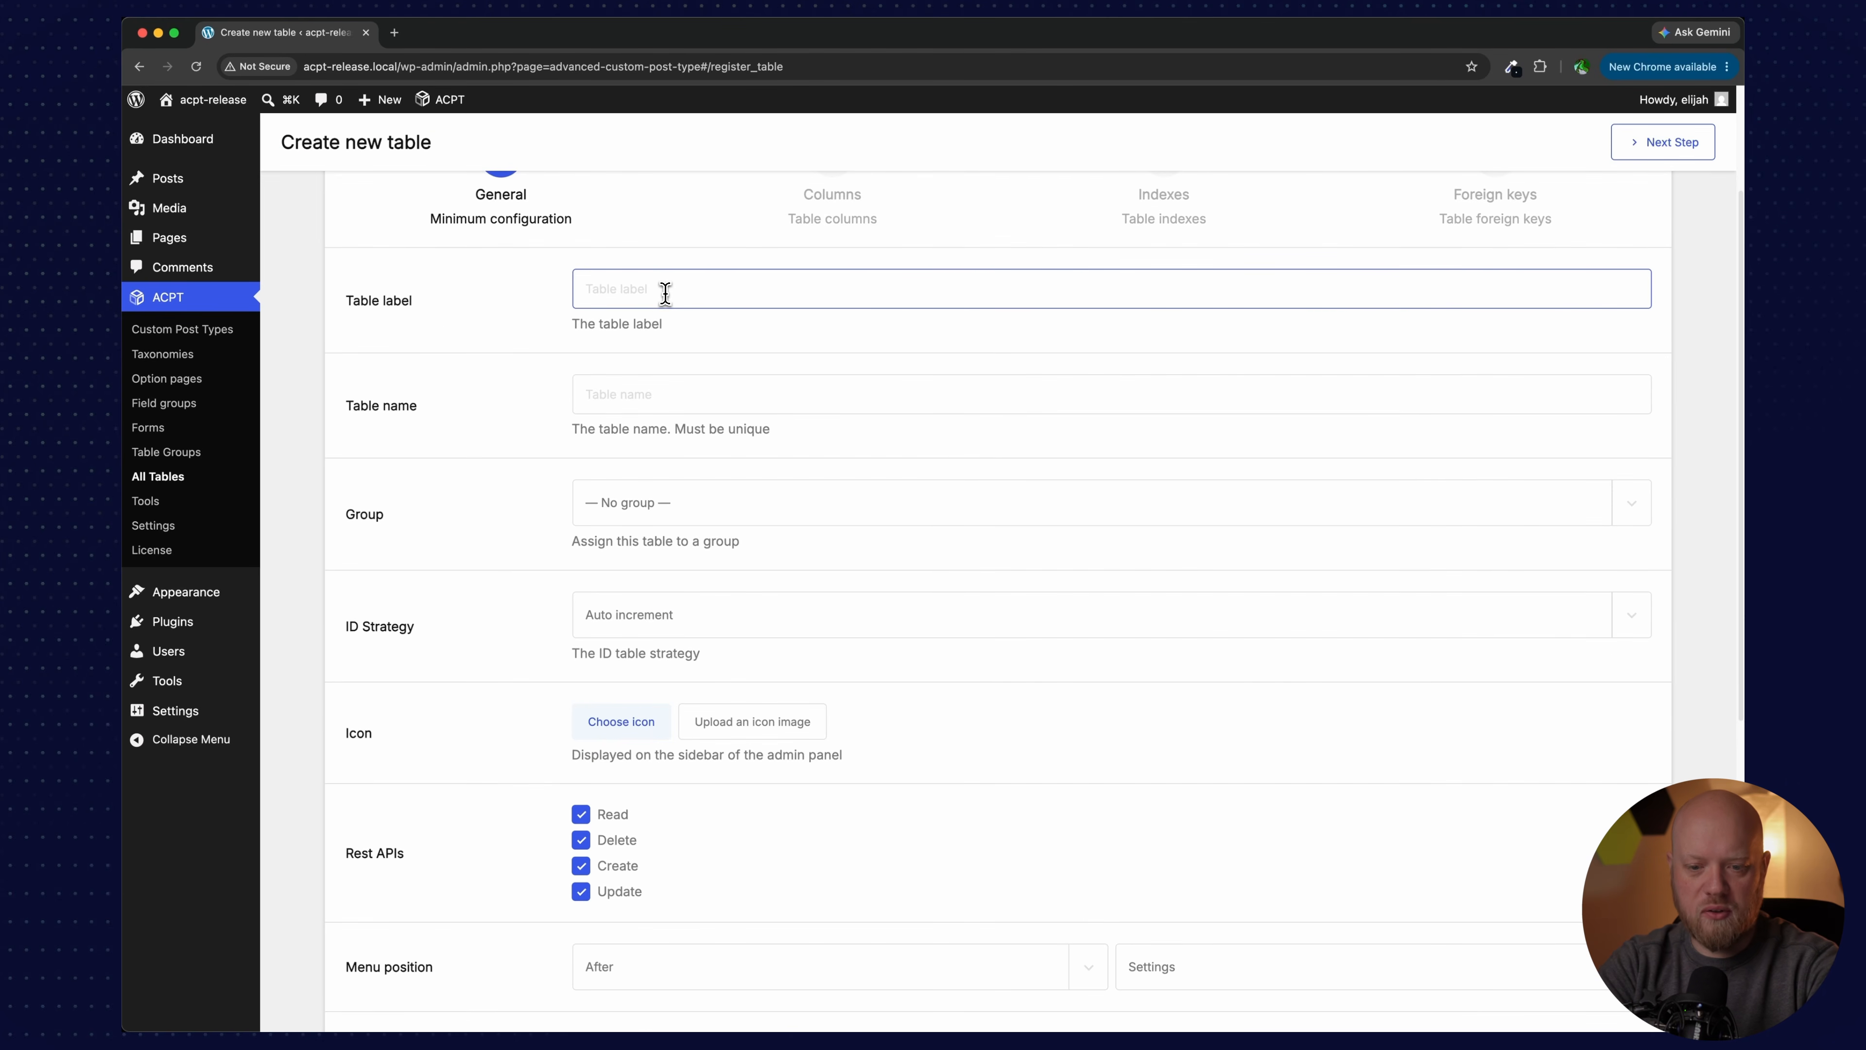
type("Books")
key("Tab")
type("books")
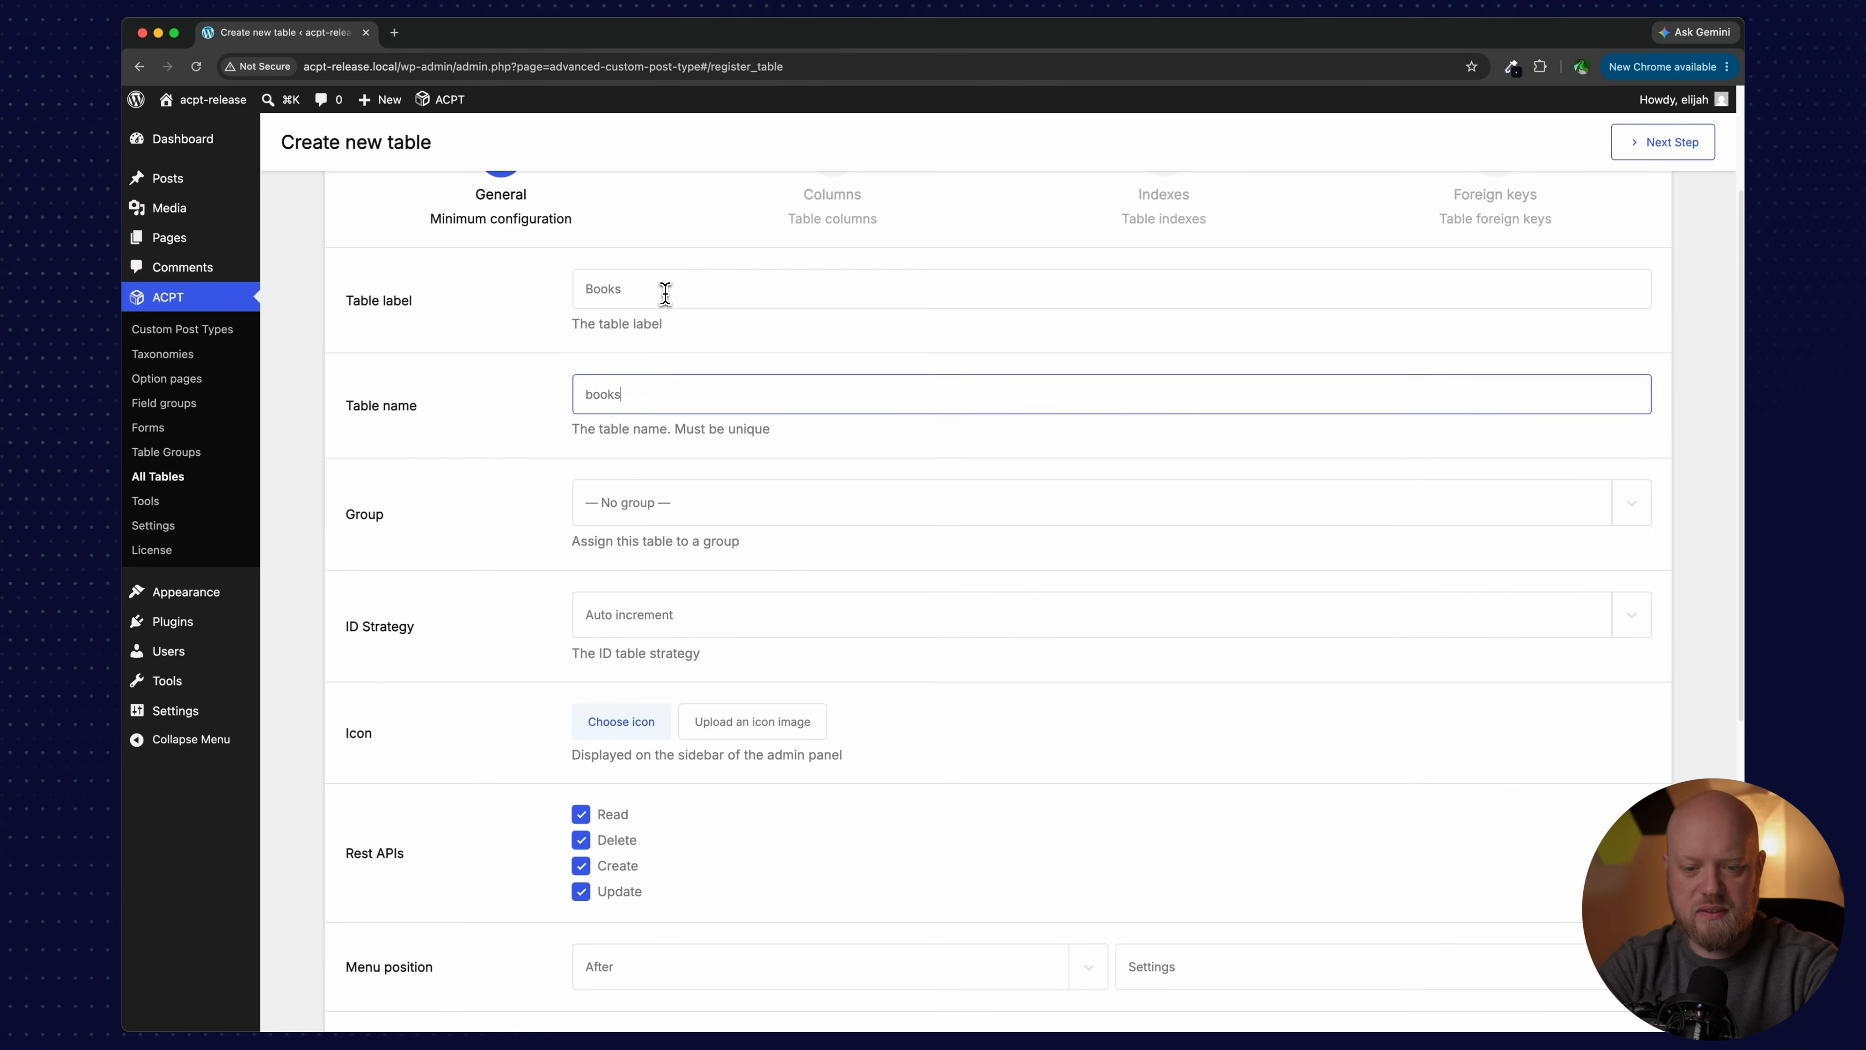
key("Tab")
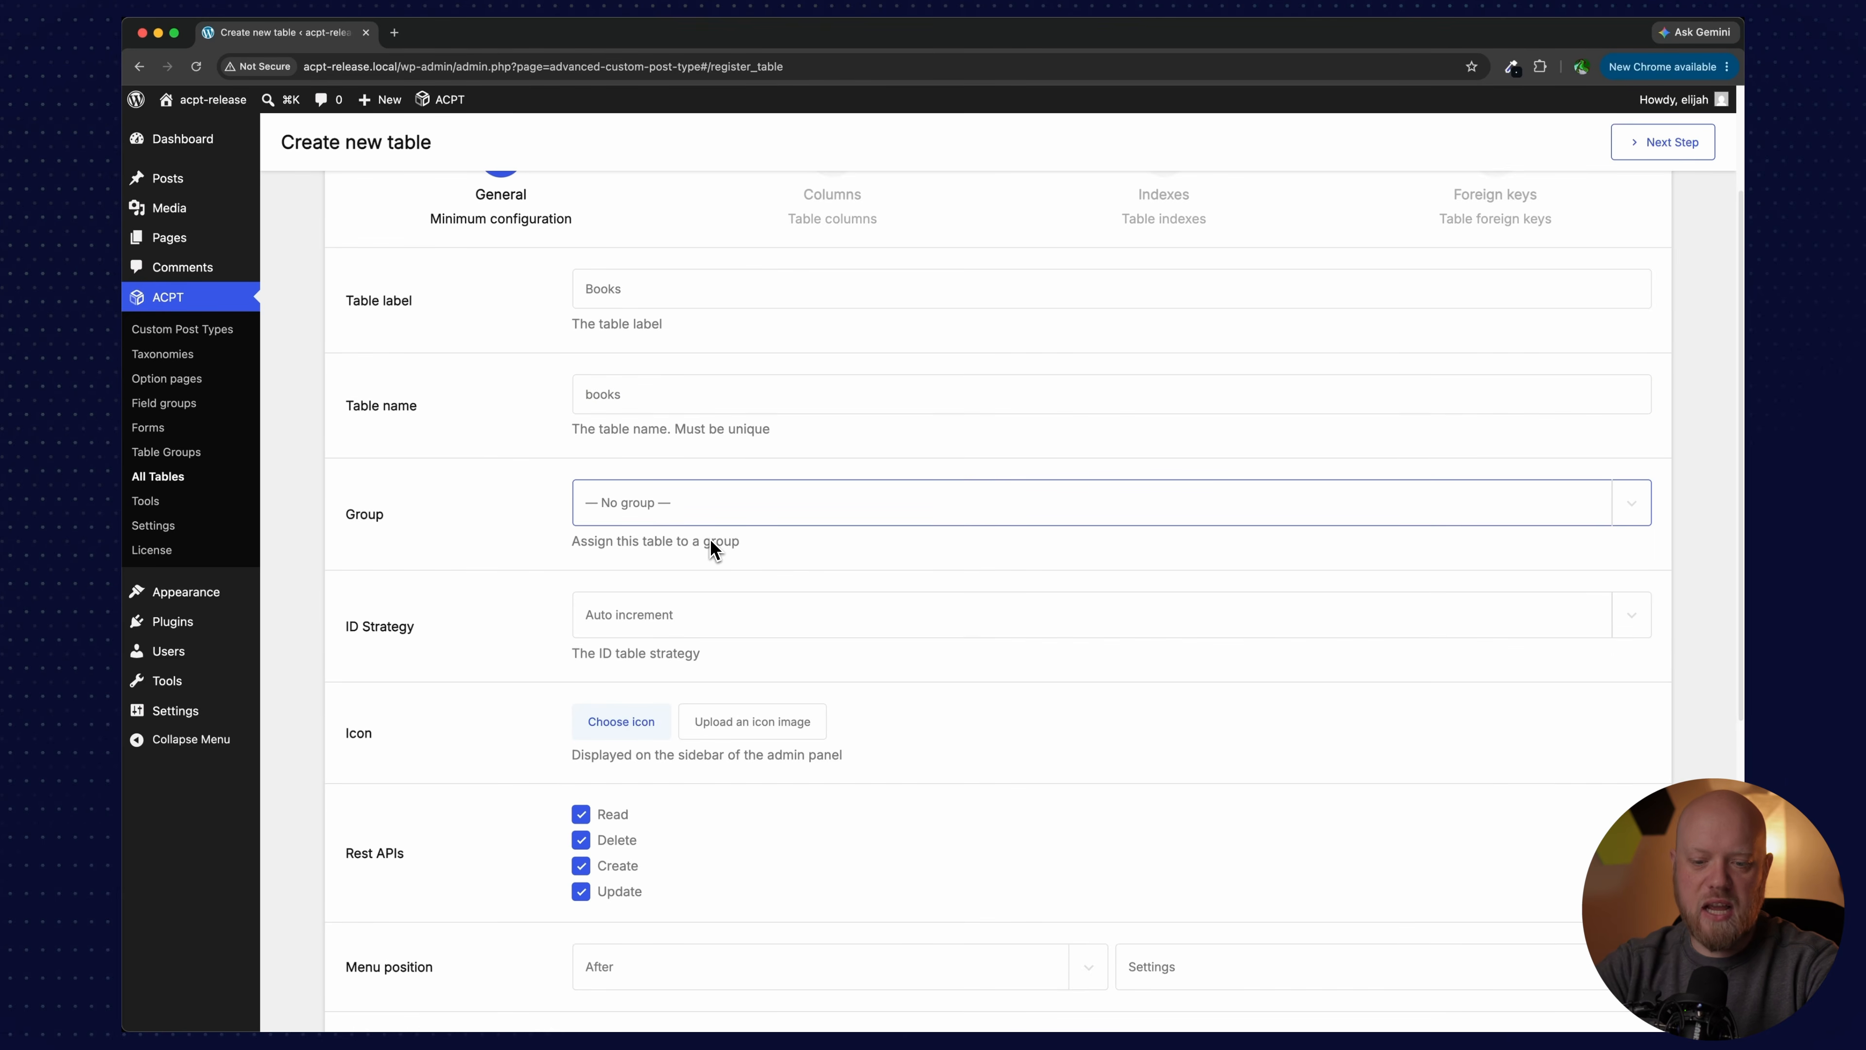
Step: Review the table's group and ID strategy options, keeping Auto increment as the strategy
scroll(709, 541, "down", 1)
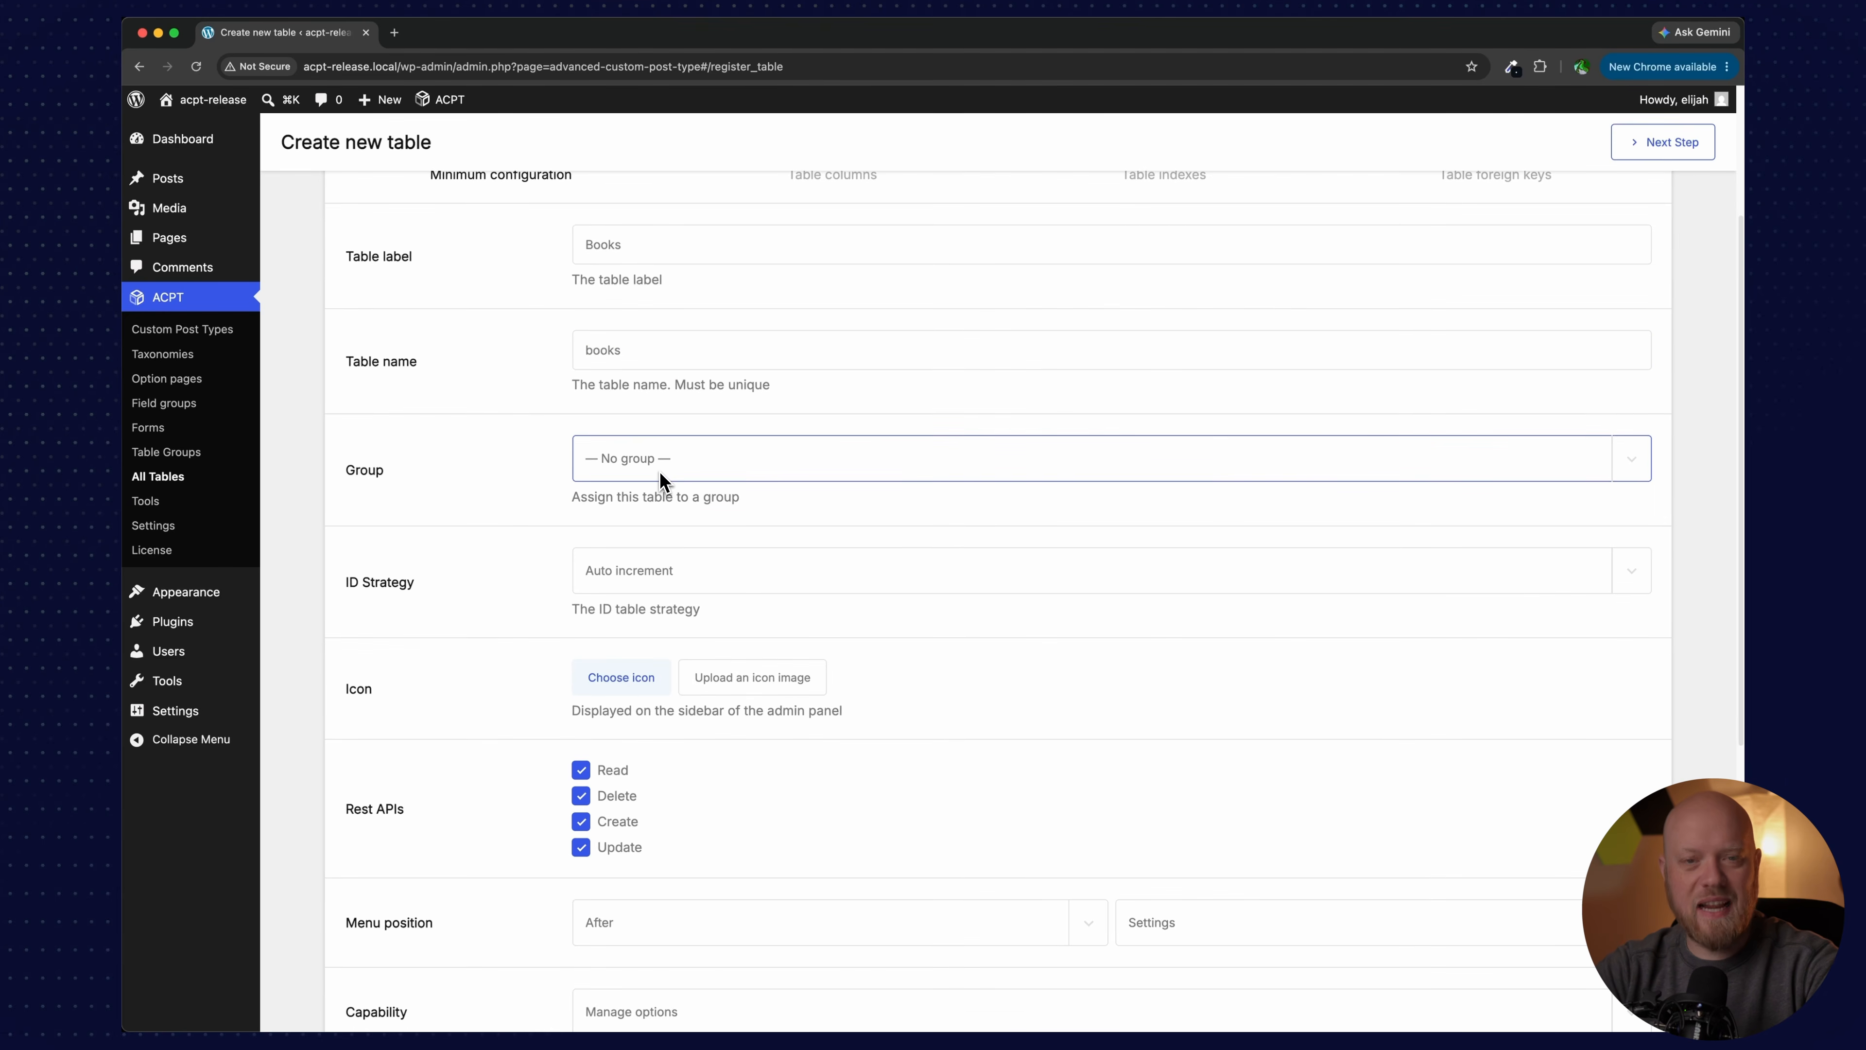
scroll(659, 471, "down", 3)
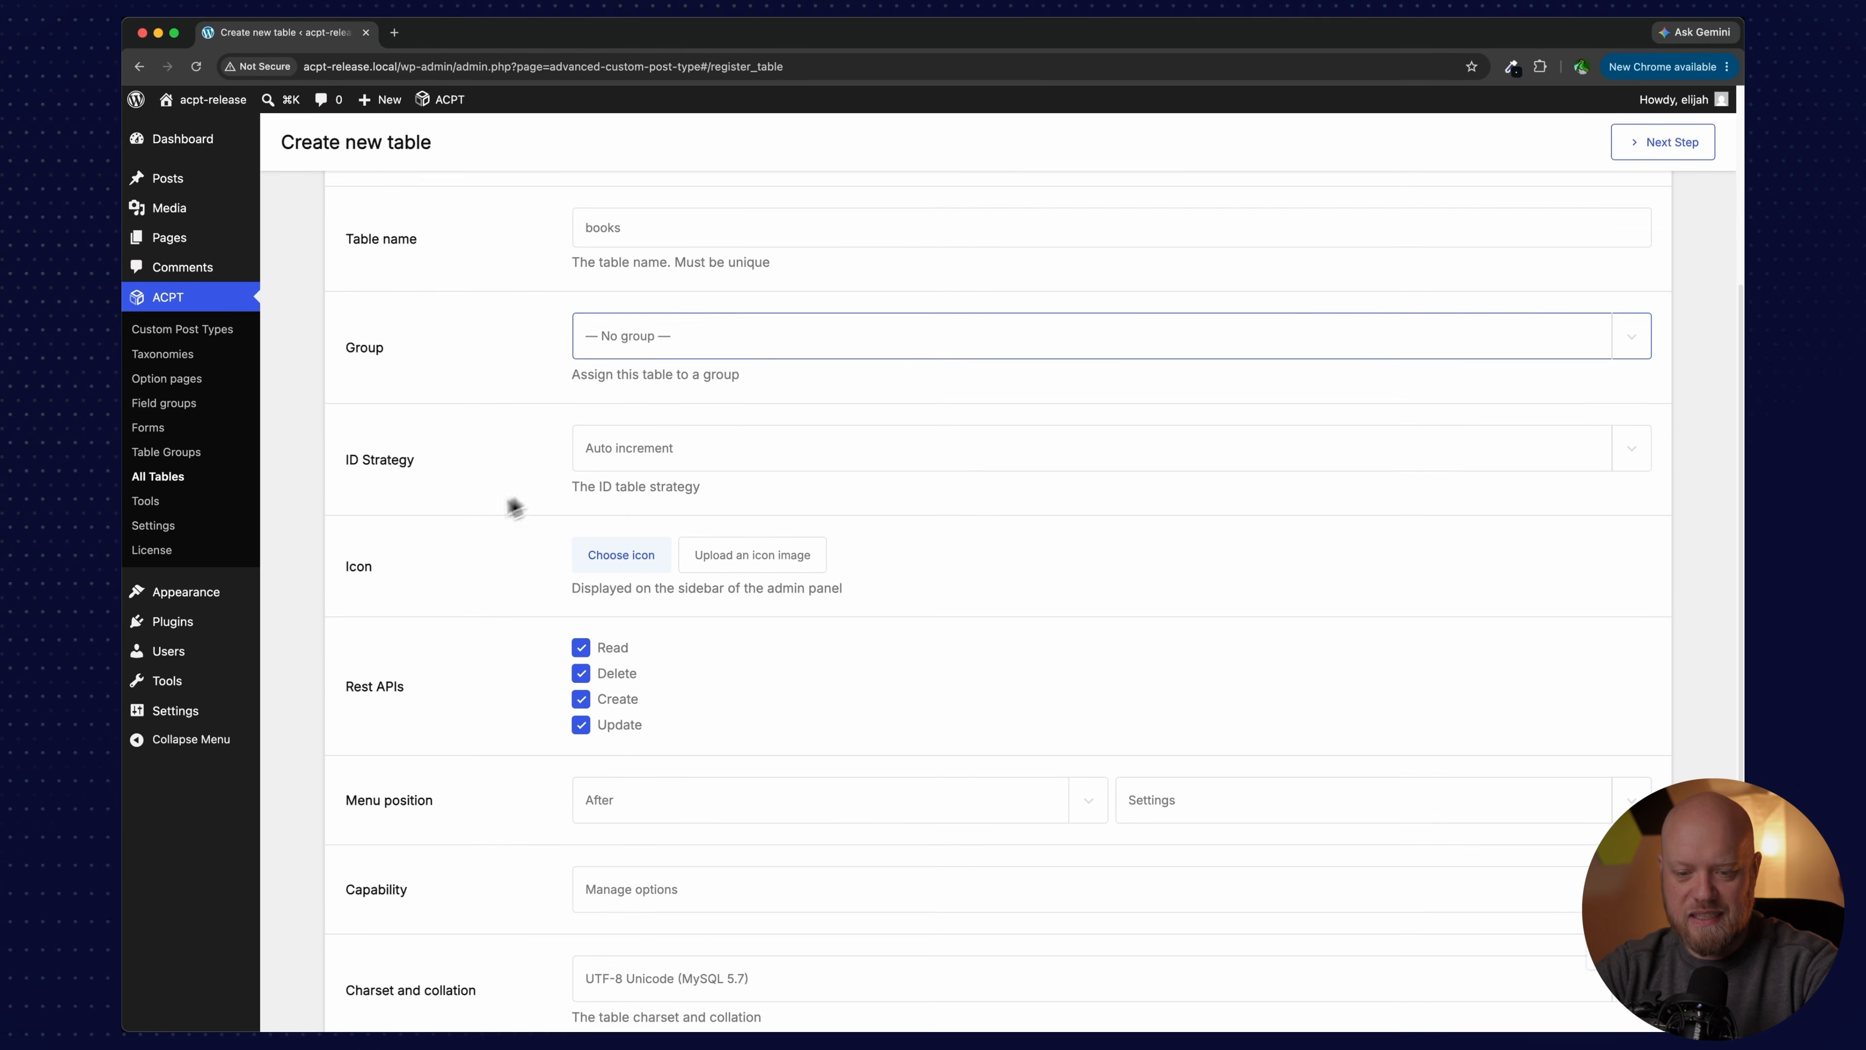
scroll(852, 478, "down", 2)
left_click(847, 382)
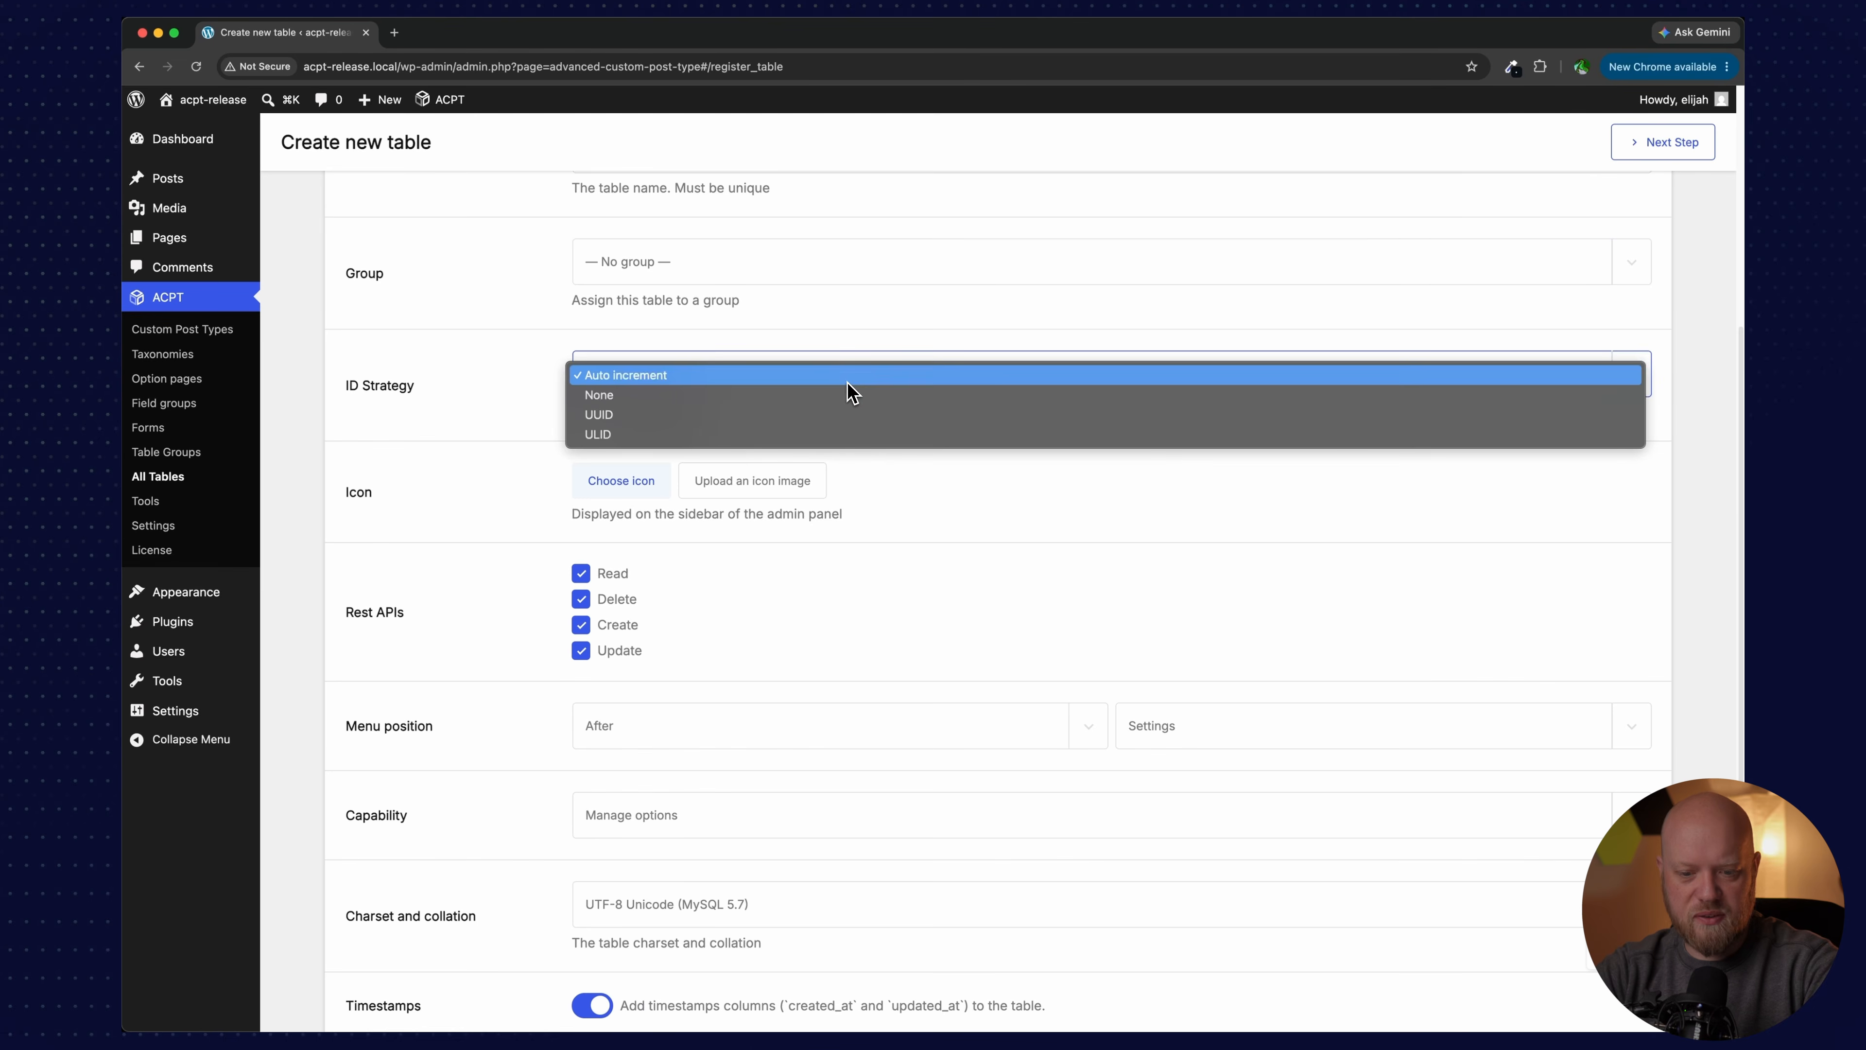
left_click(922, 479)
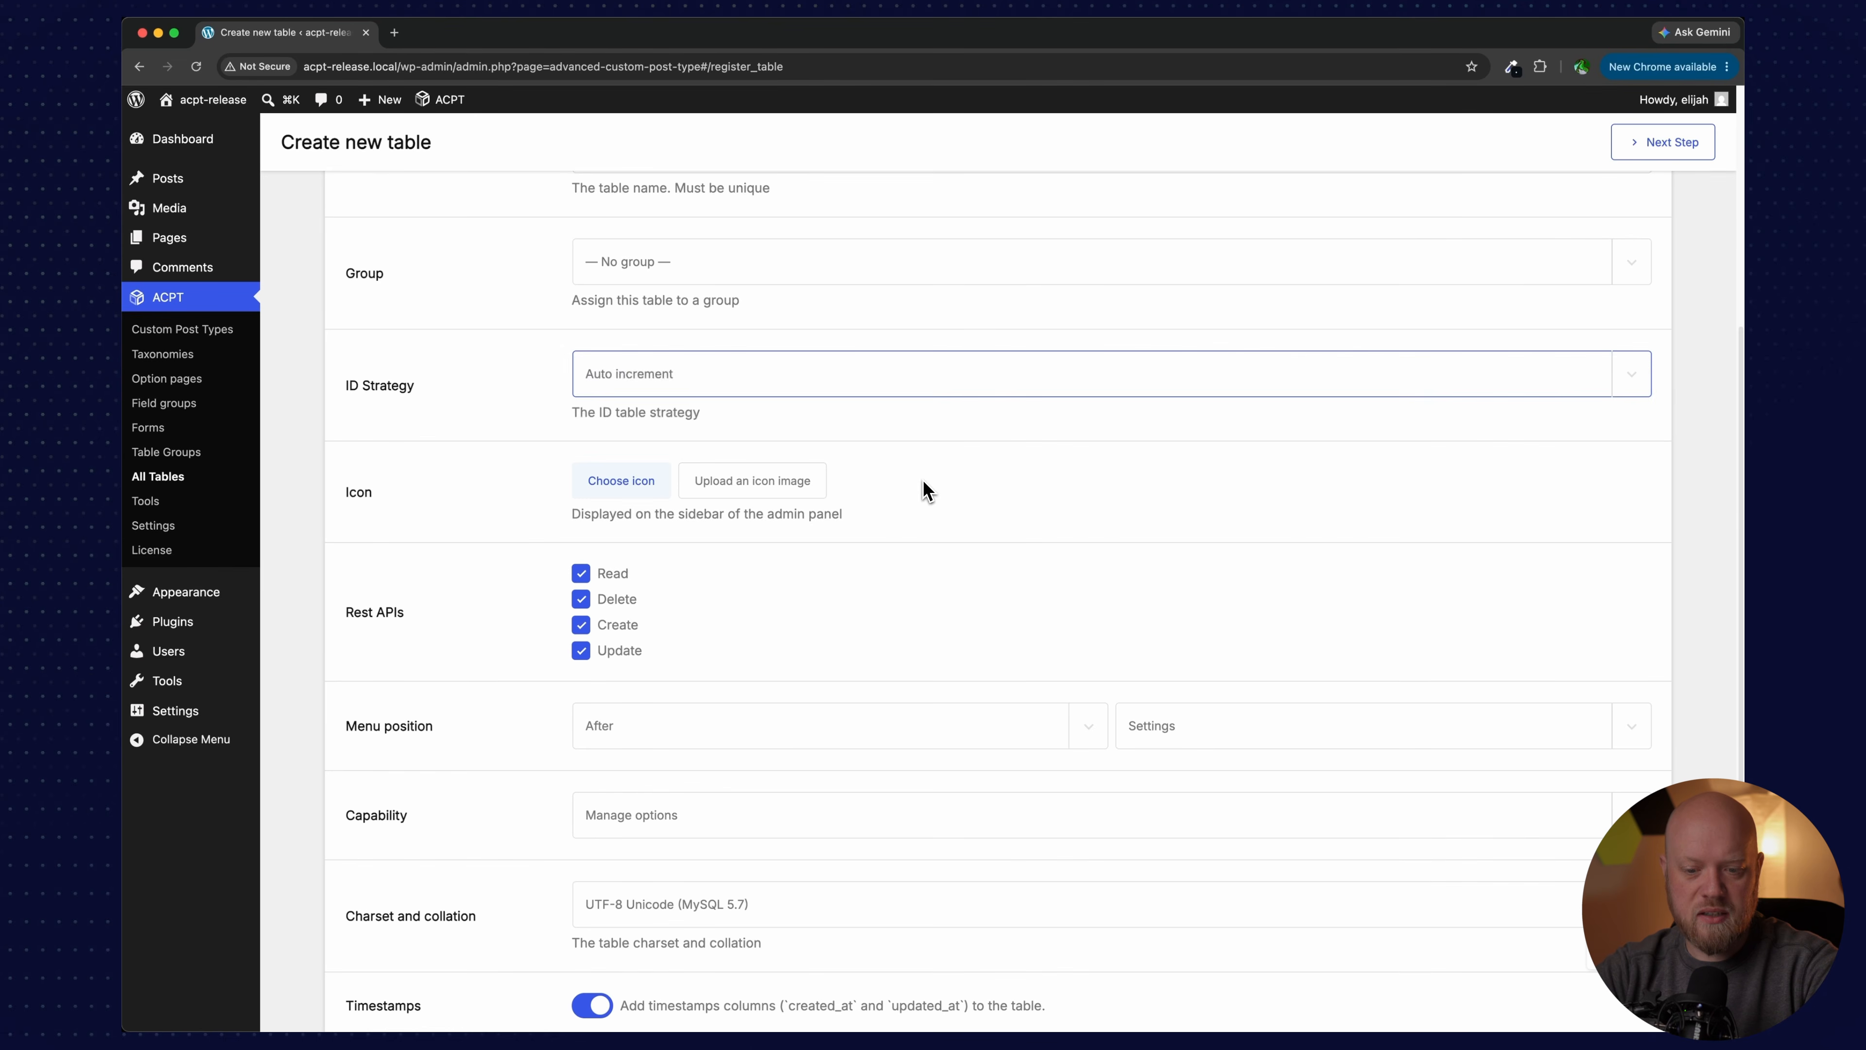
Step: Switch the icon type to Dashicon, search for "book" and assign the first book icon to the table
left_click(789, 482)
left_click(813, 566)
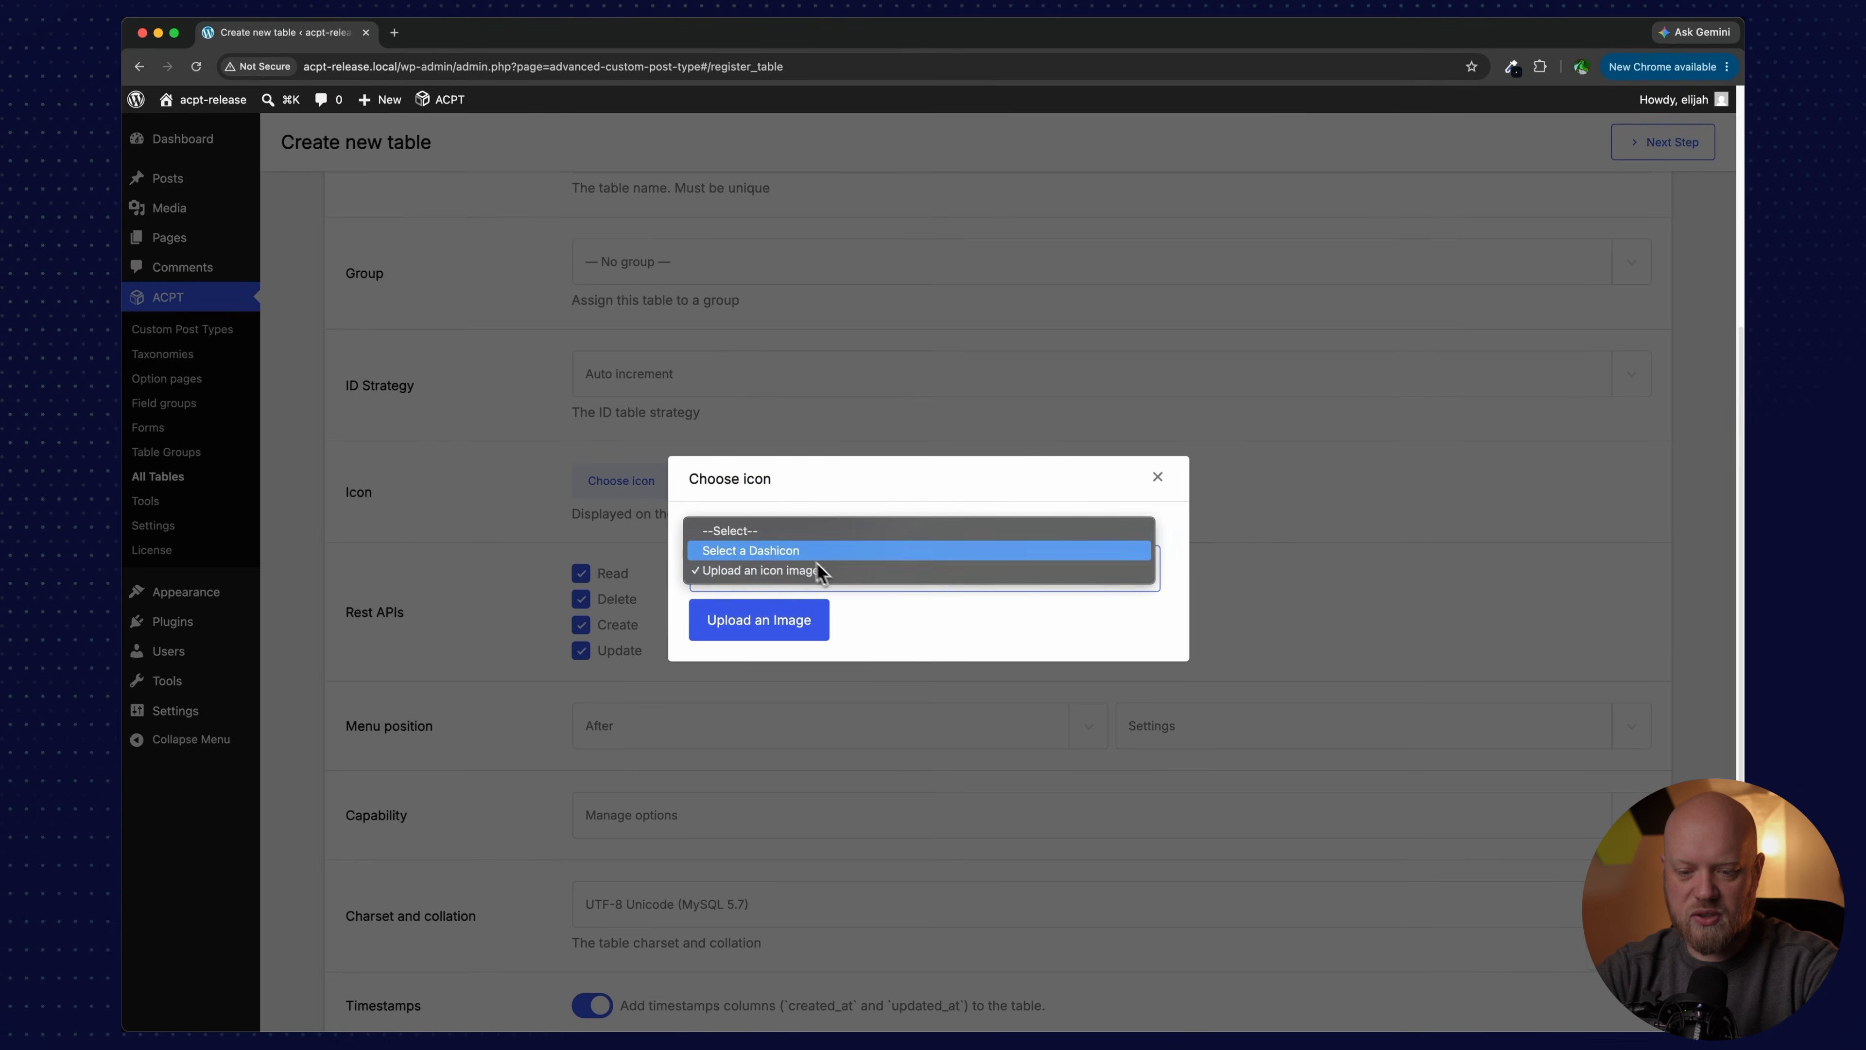
left_click(806, 551)
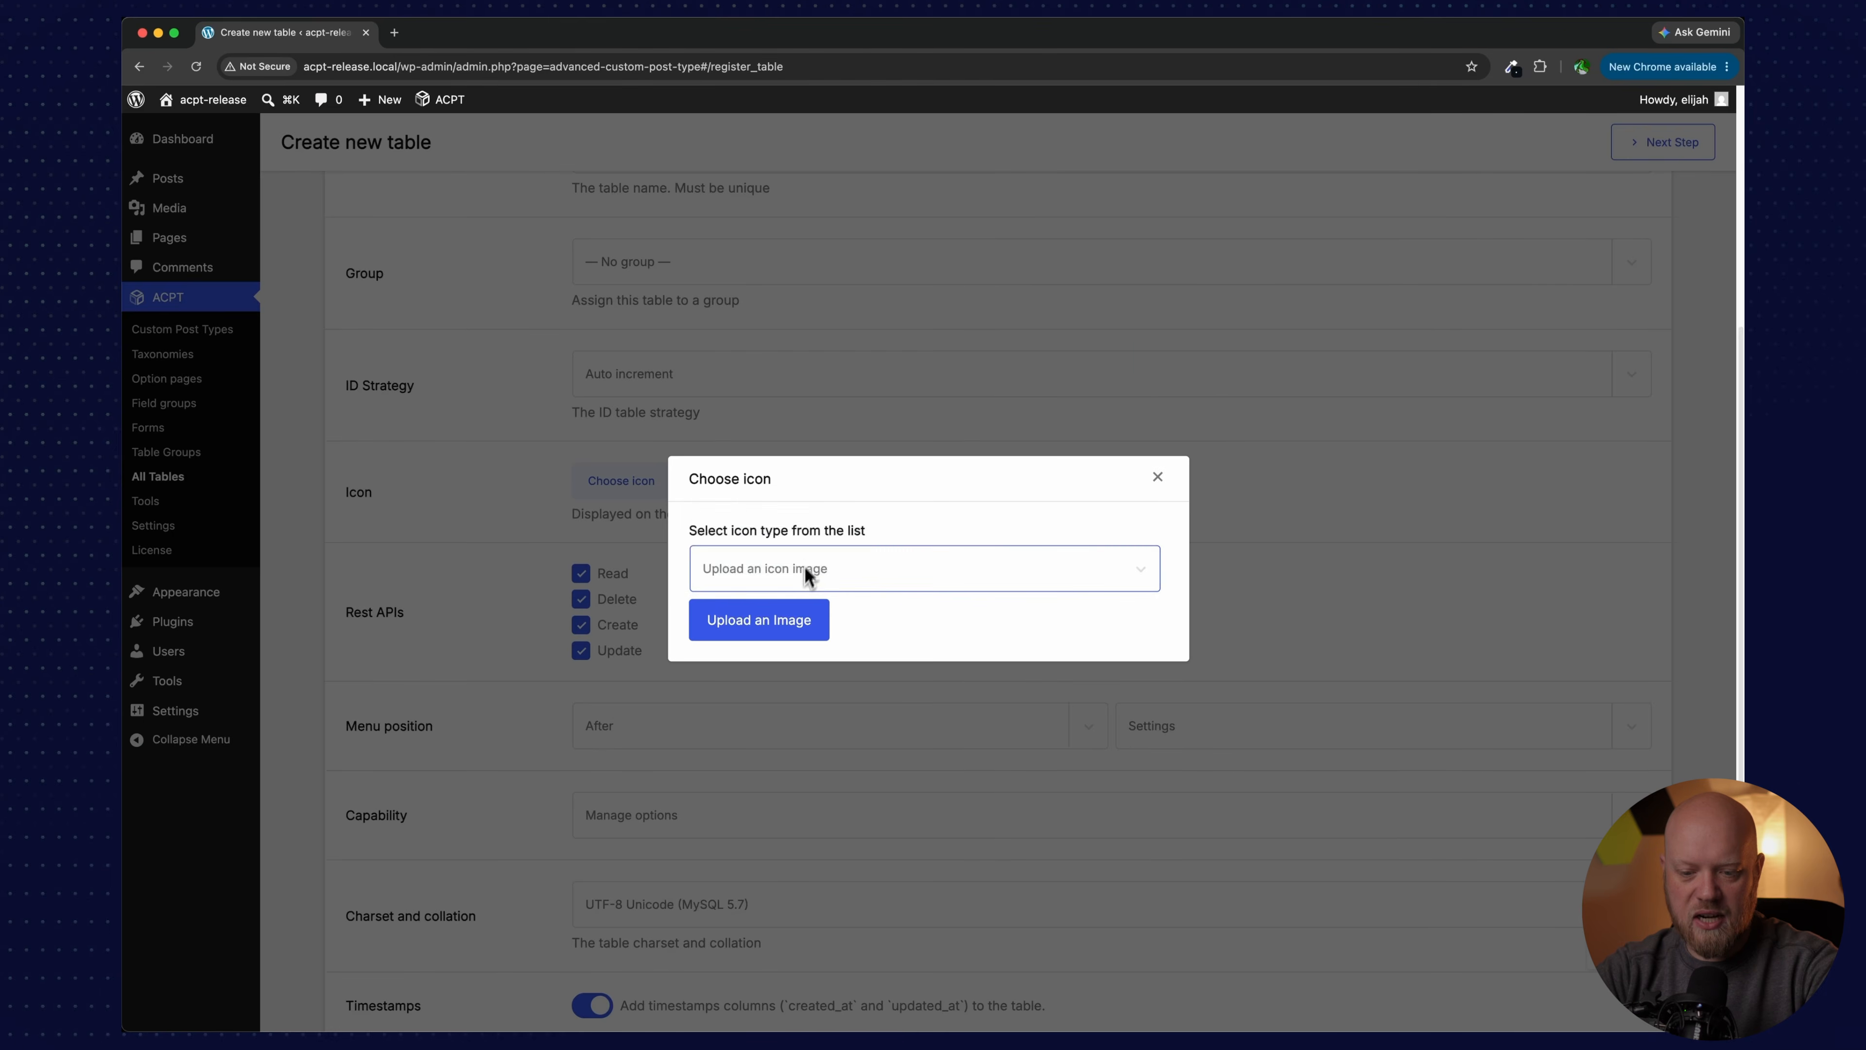
left_click(820, 411)
left_click(808, 430)
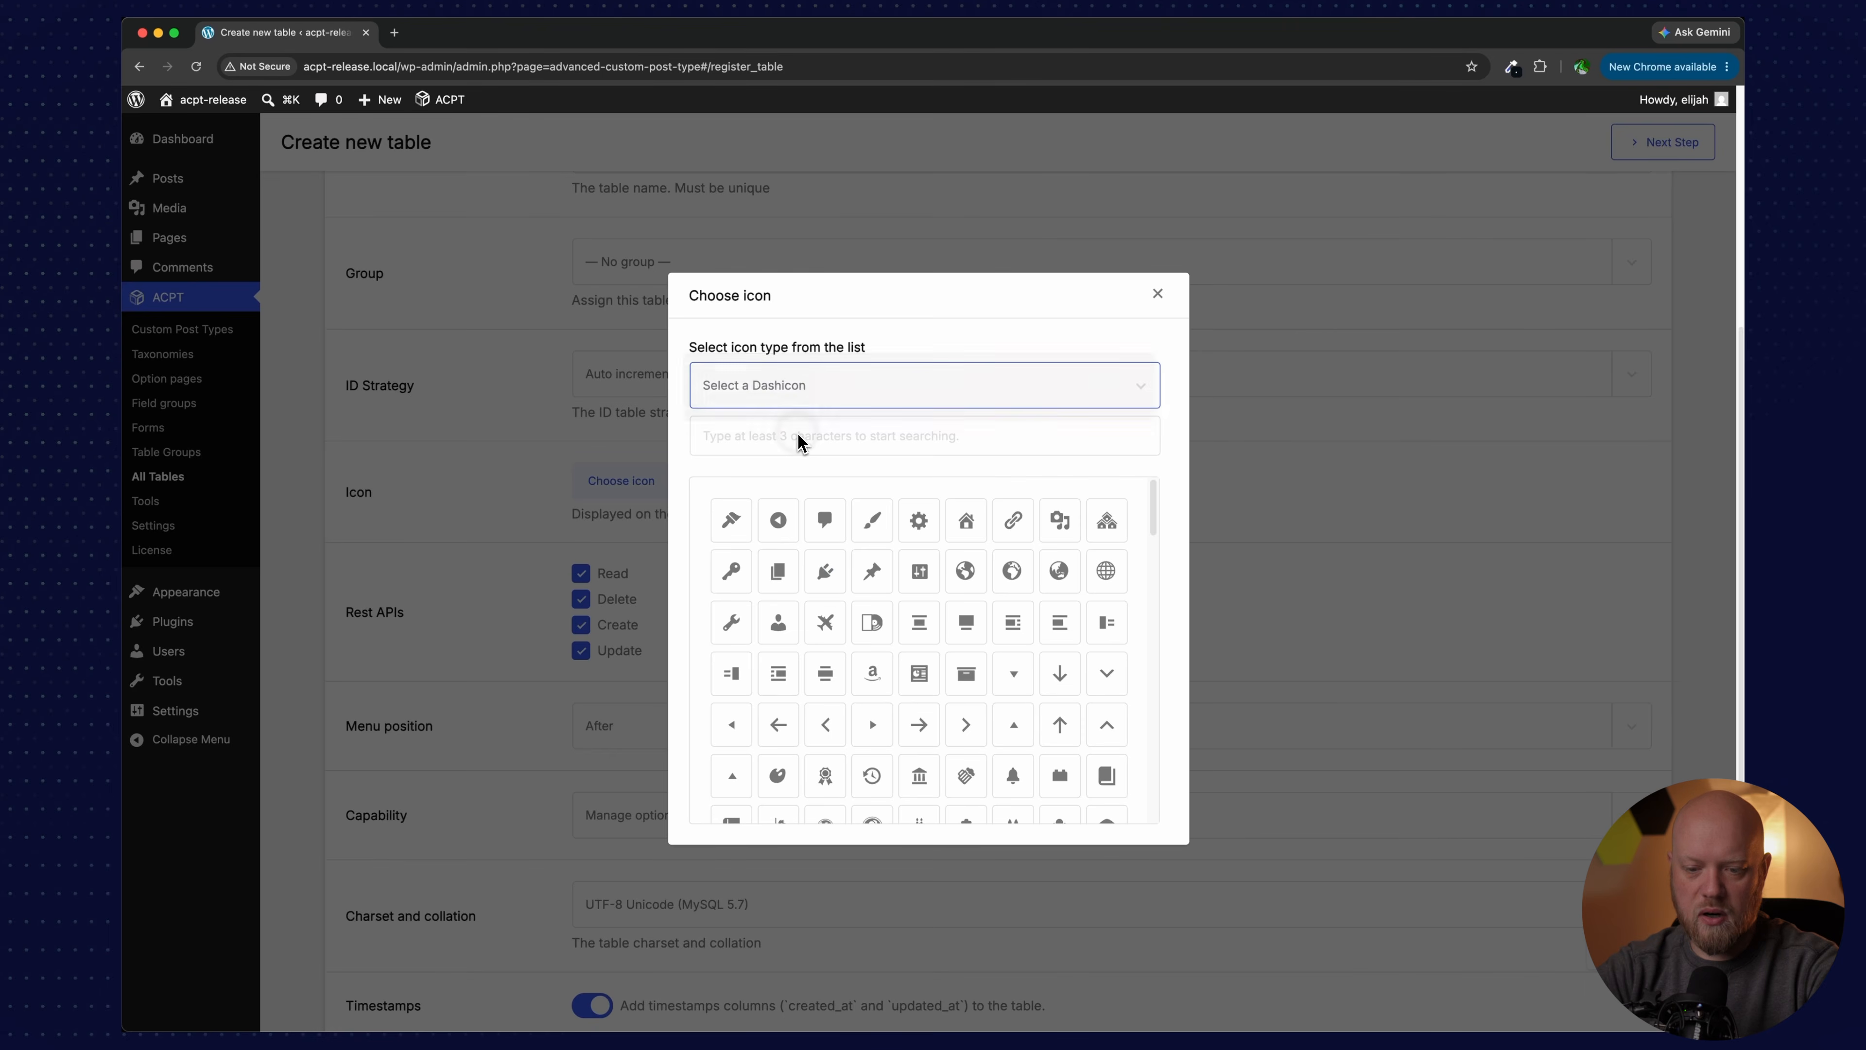
left_click(794, 432)
type("book")
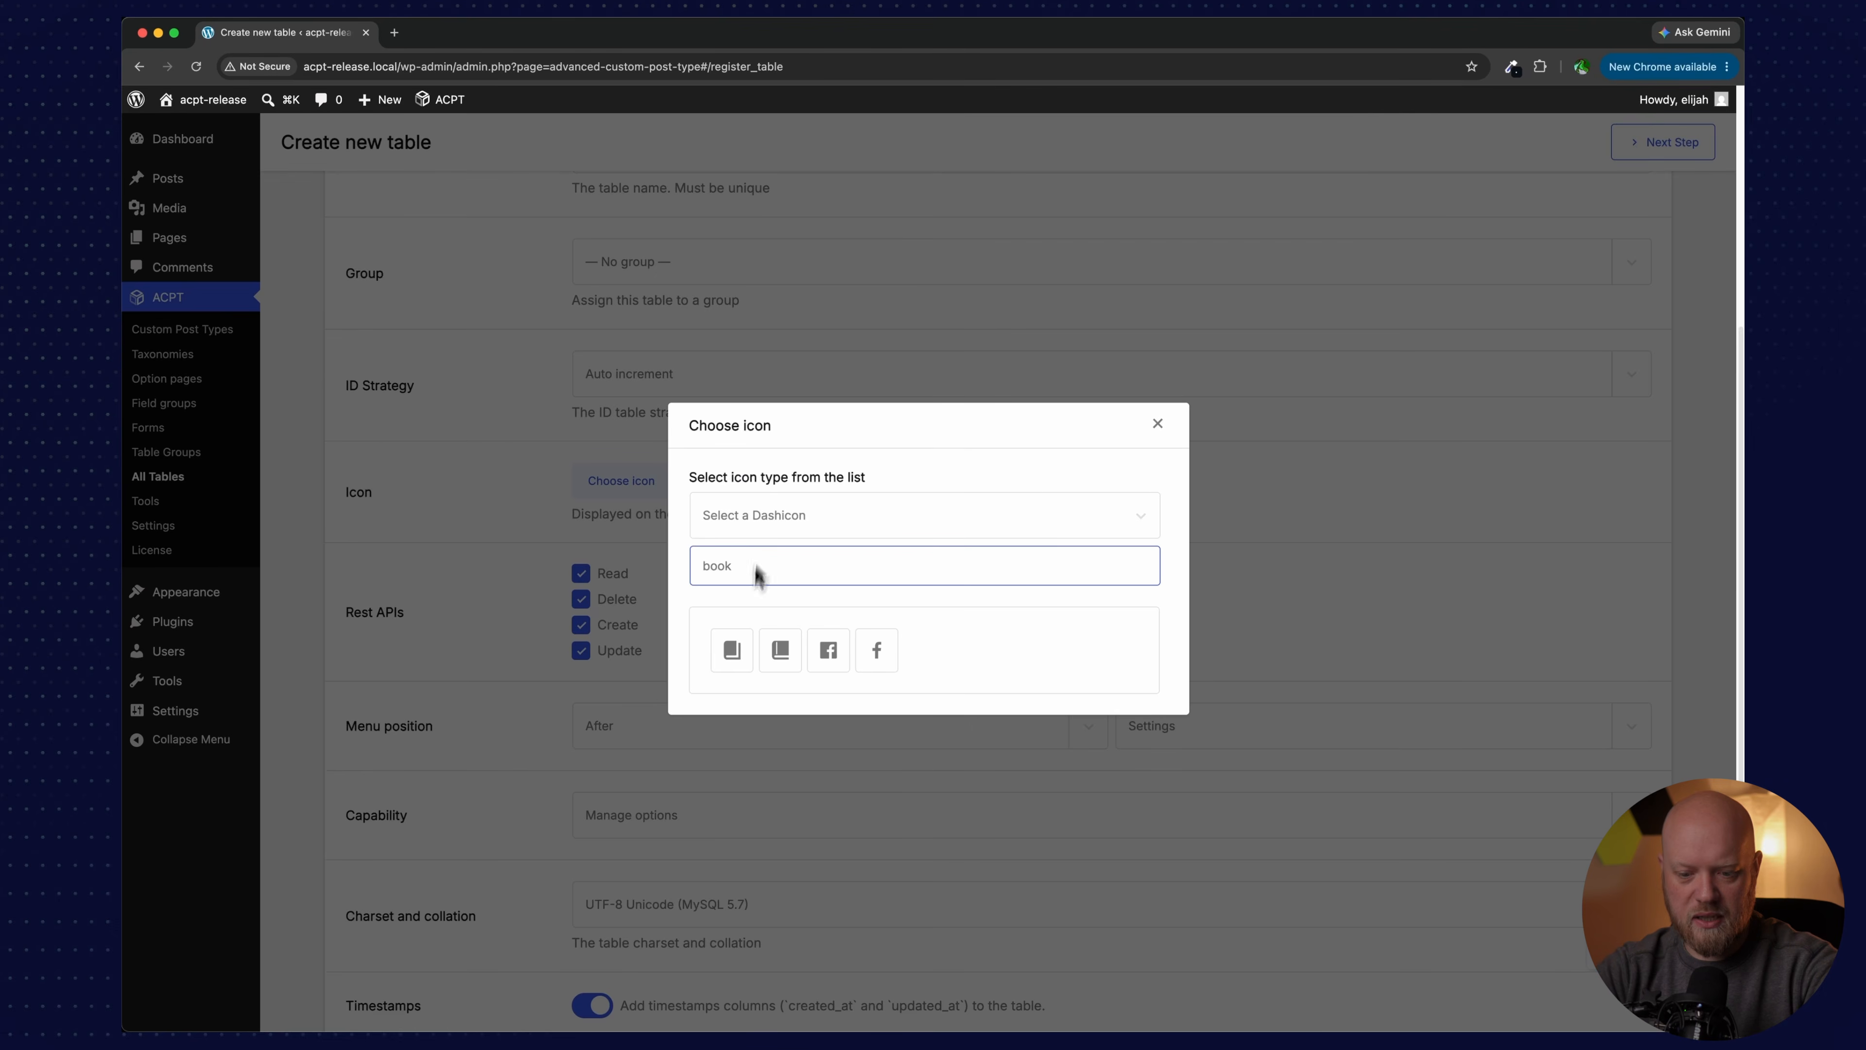
left_click(745, 640)
Step: Examine the REST API, menu position, capability, charset, timestamps and soft delete settings, keeping Manage options as the capability
scroll(748, 643, "down", 1)
scroll(748, 644, "down", 2)
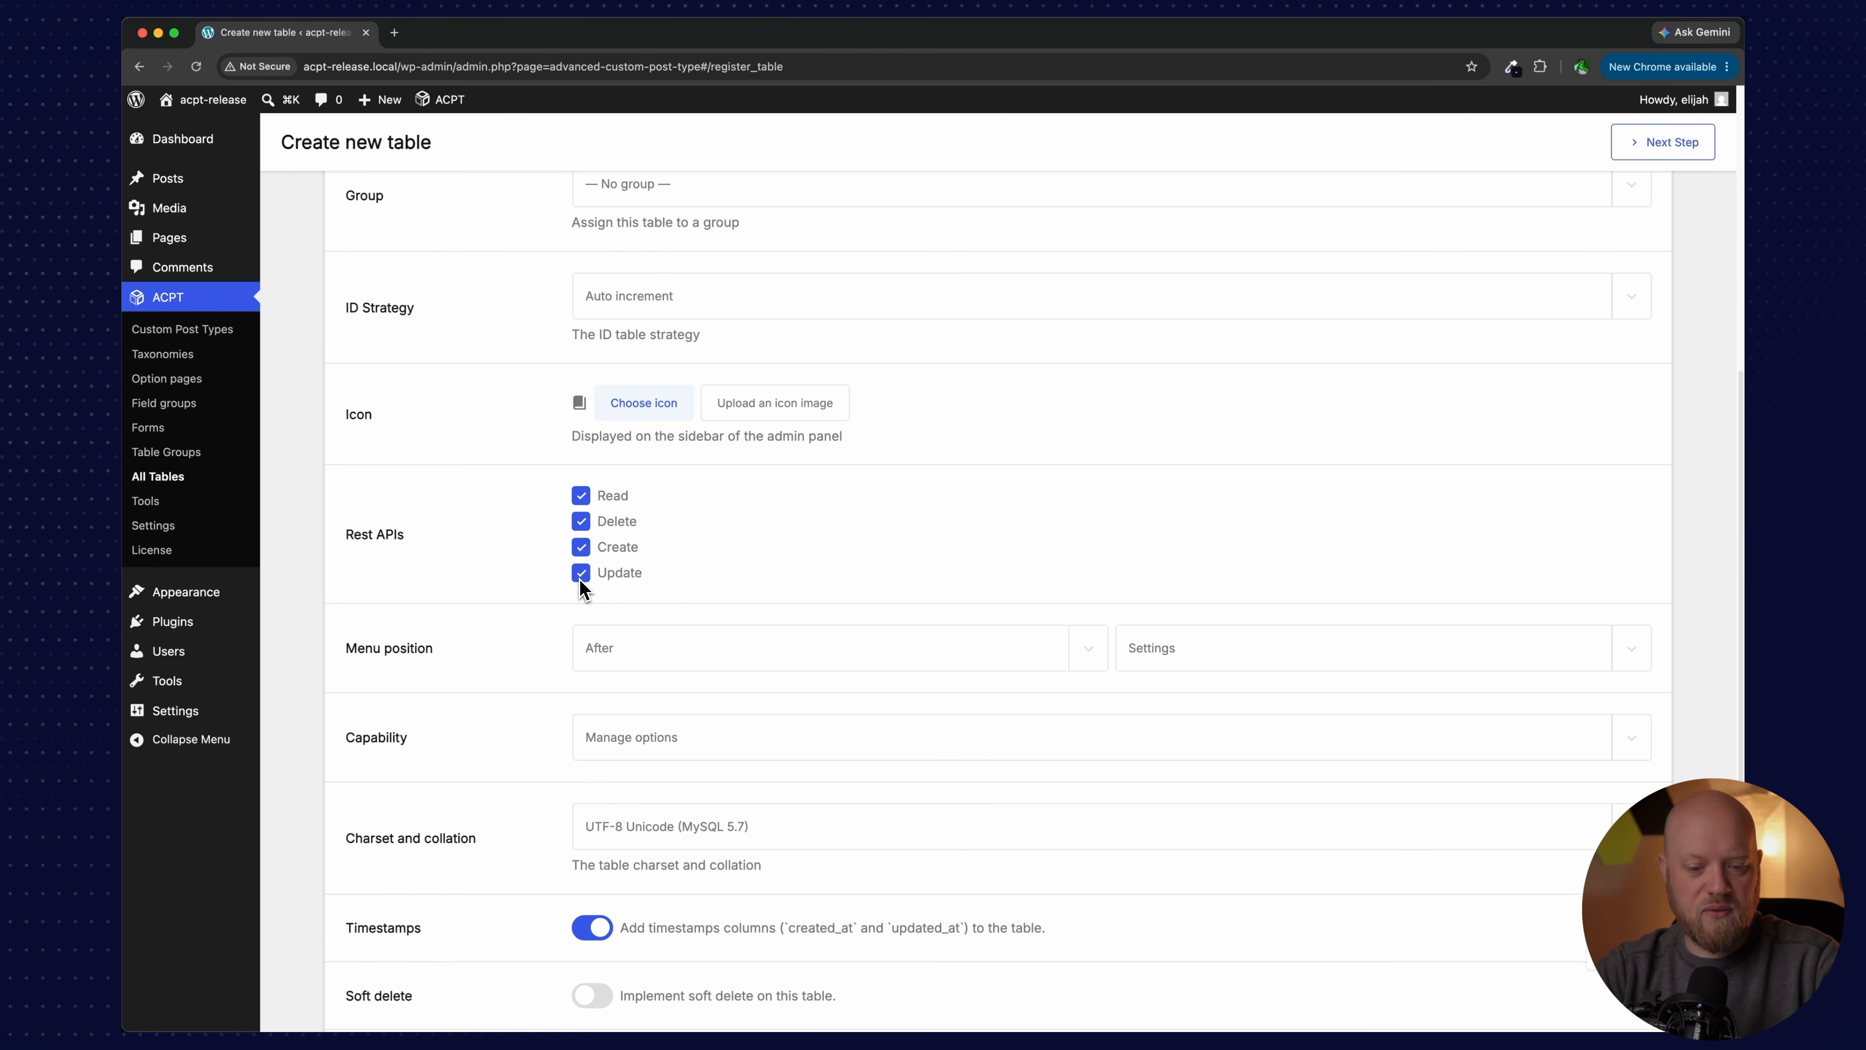
scroll(579, 579, "down", 3)
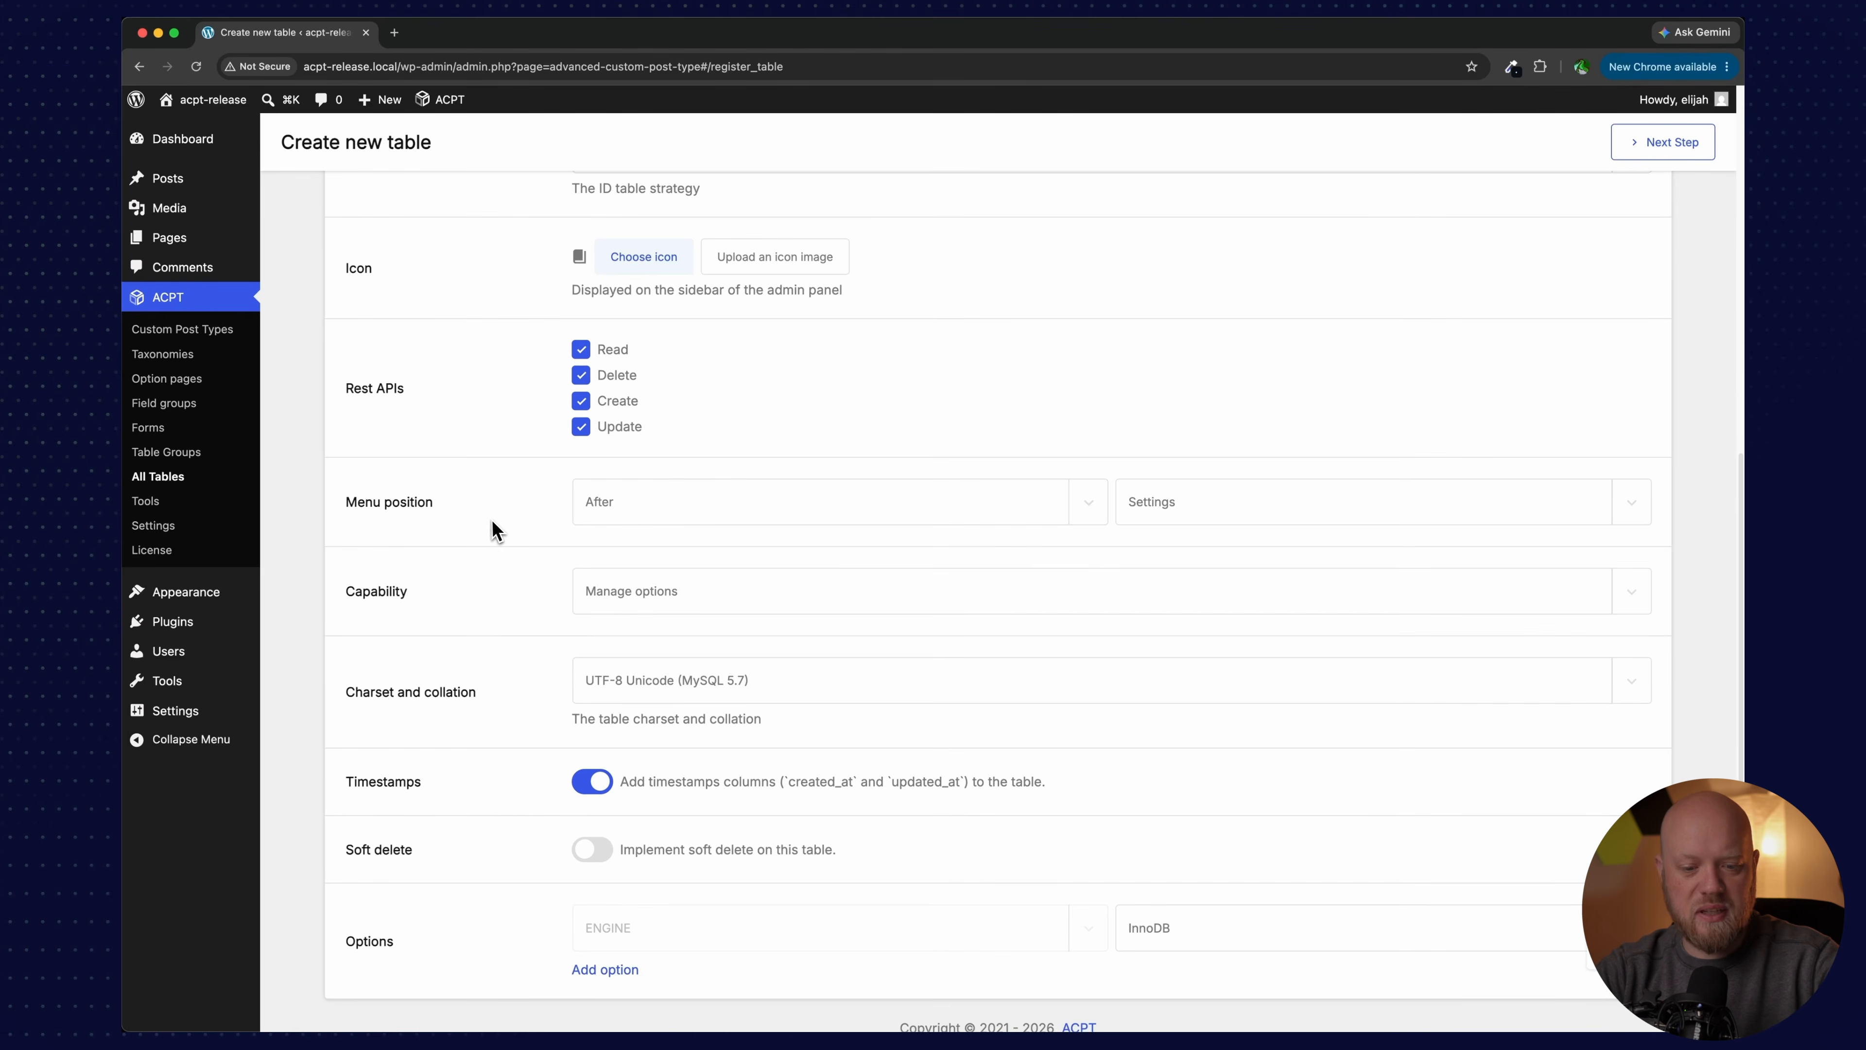
scroll(489, 528, "down", 2)
left_click(735, 515)
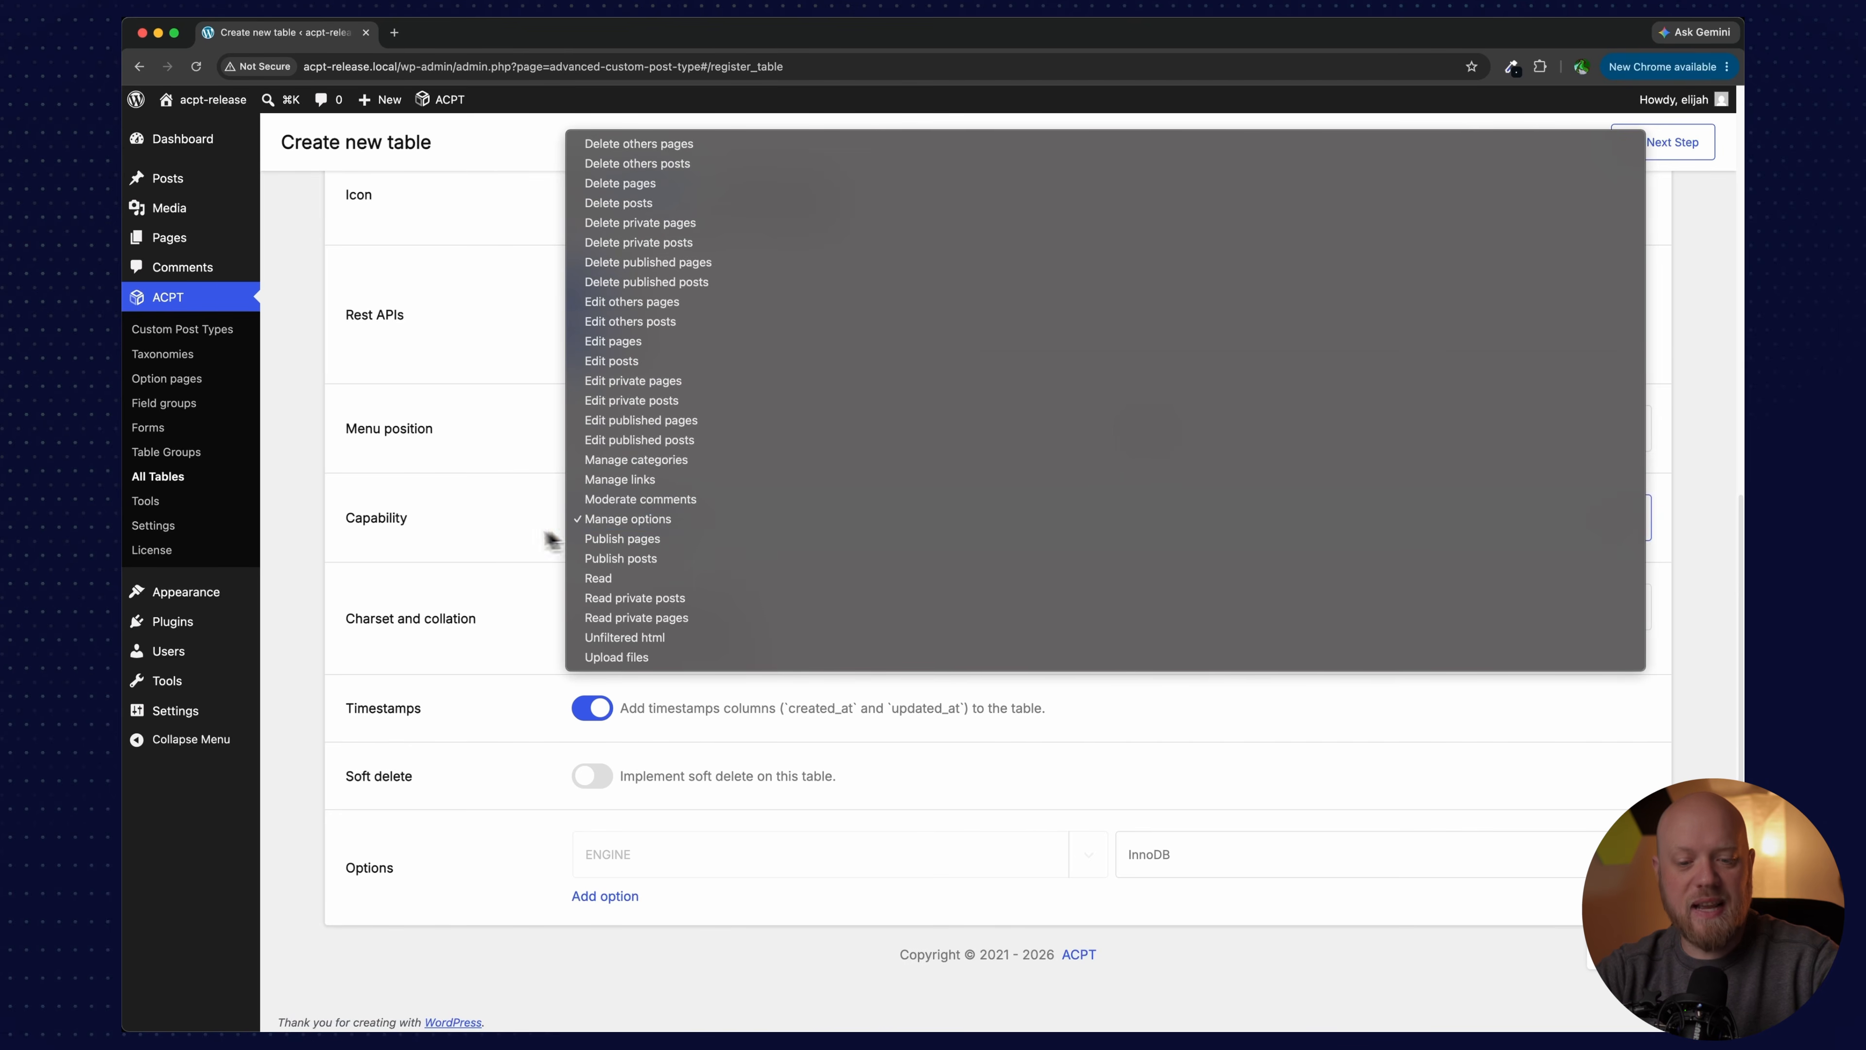
left_click(505, 541)
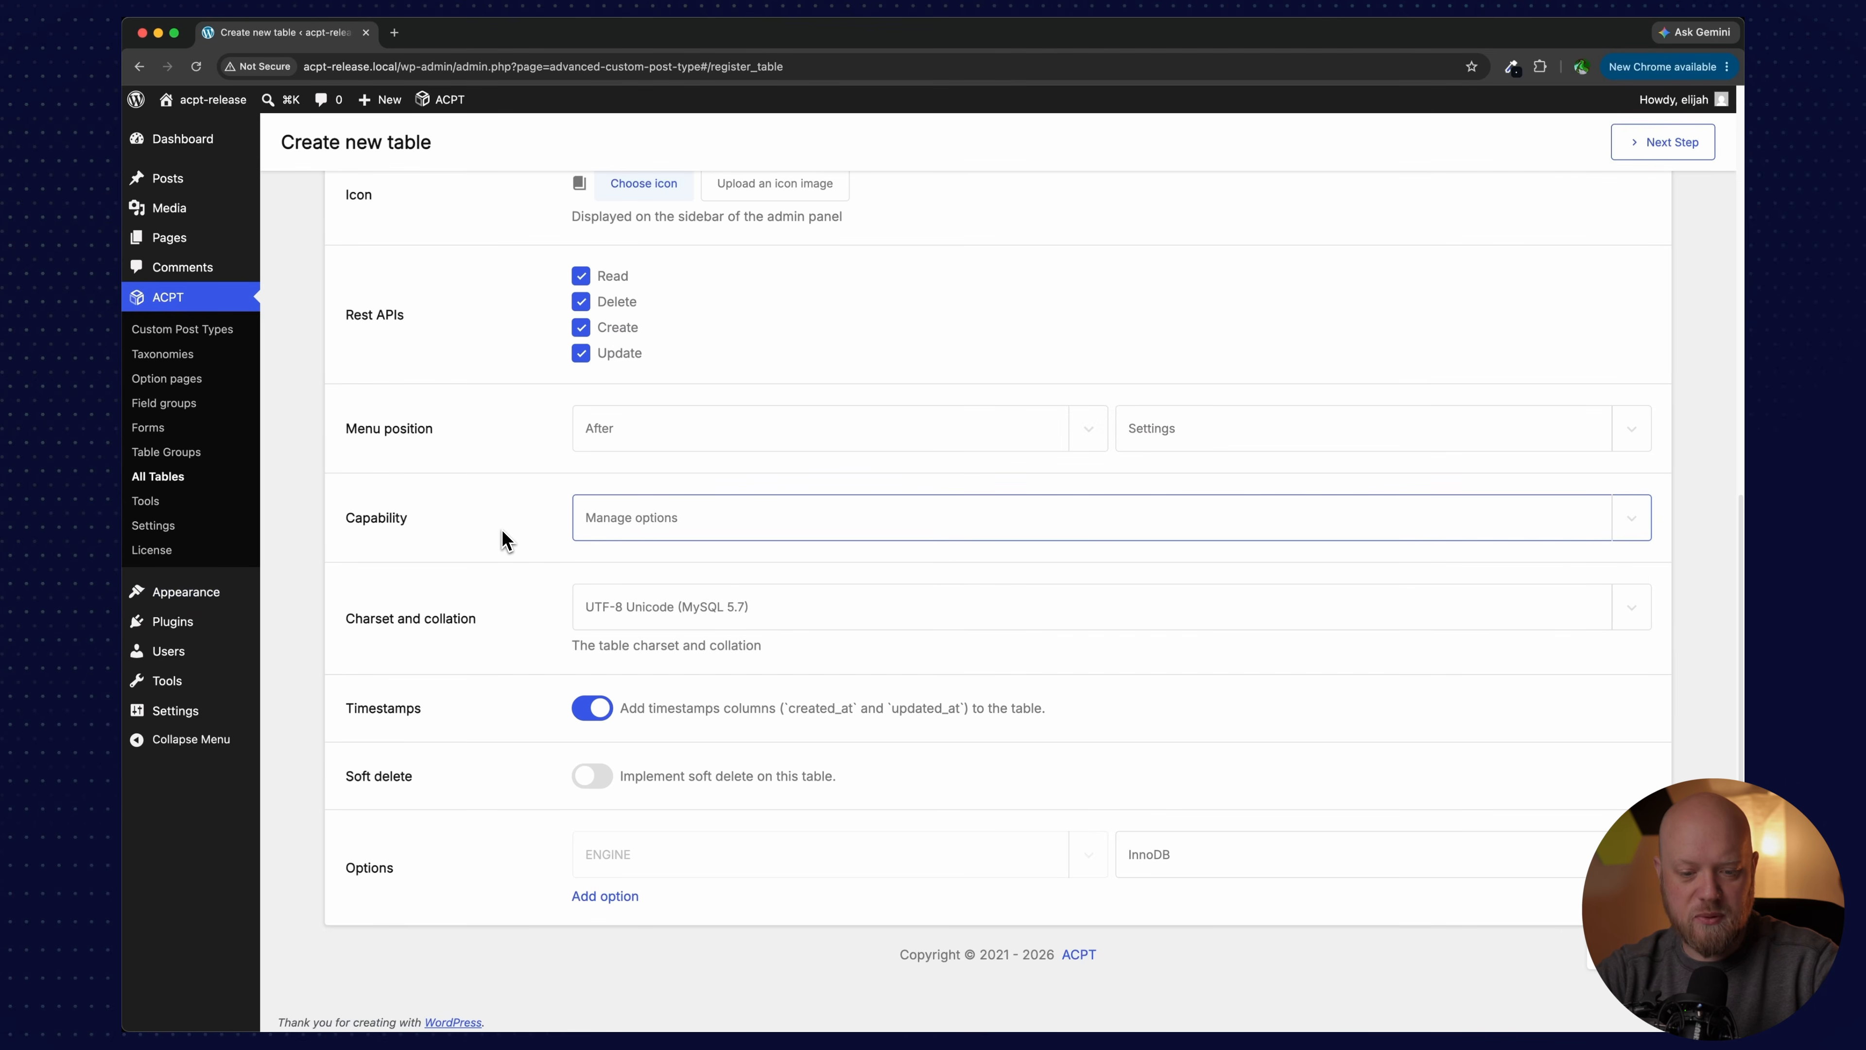
scroll(508, 617, "down", 1)
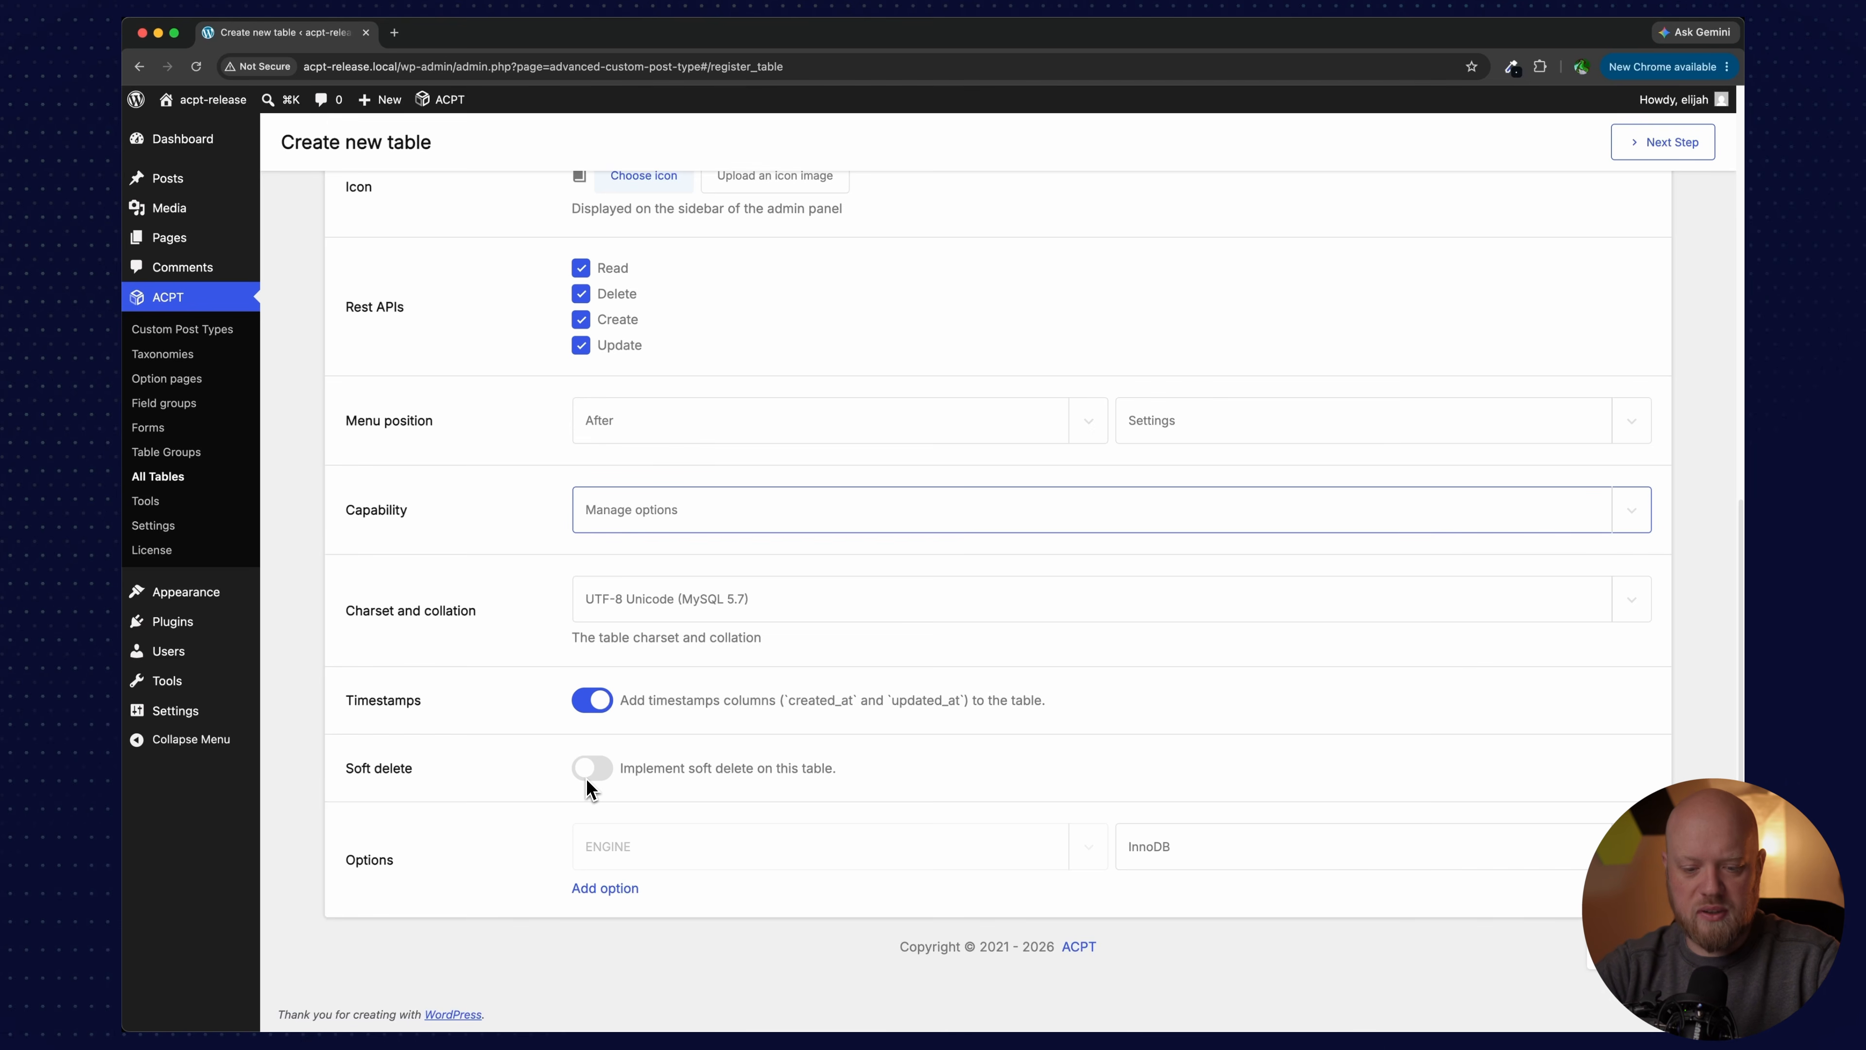
Step: Add an extra row to the table's options and browse the available option types without choosing one
left_click(605, 888)
scroll(666, 842, "down", 2)
left_click(672, 827)
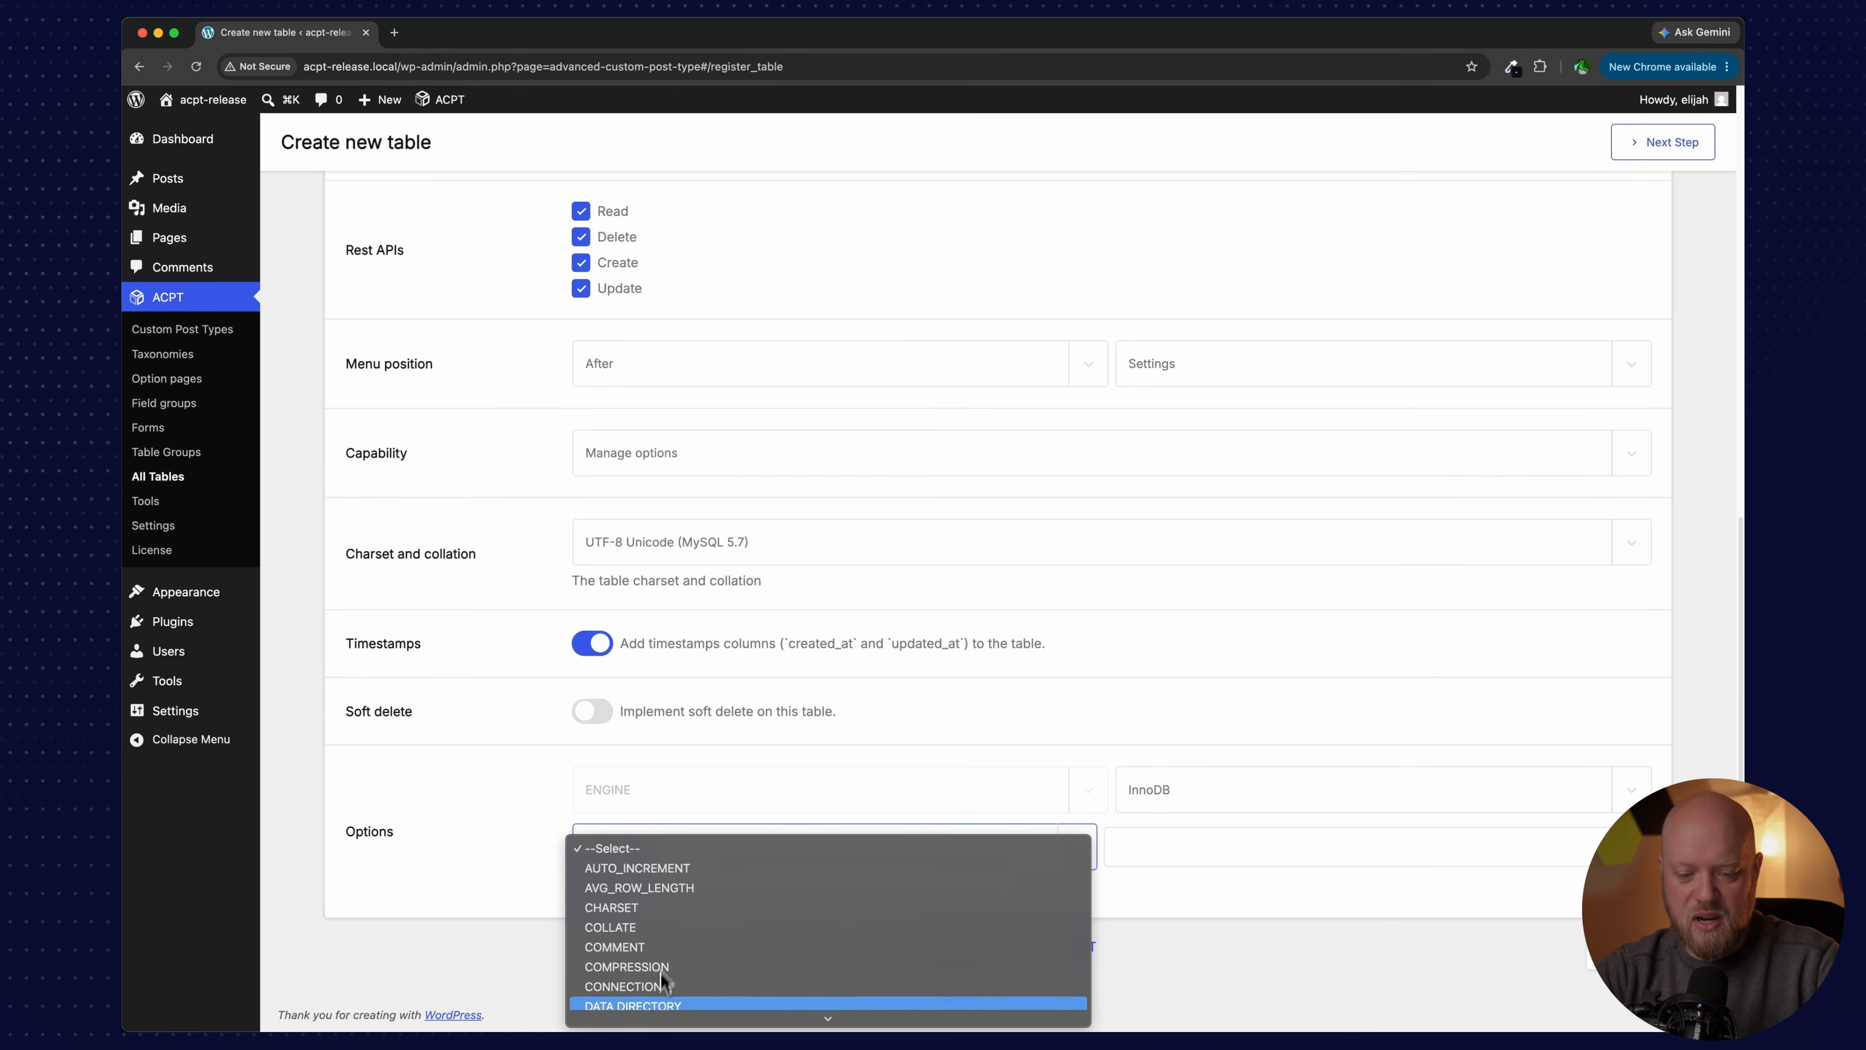
left_click(543, 861)
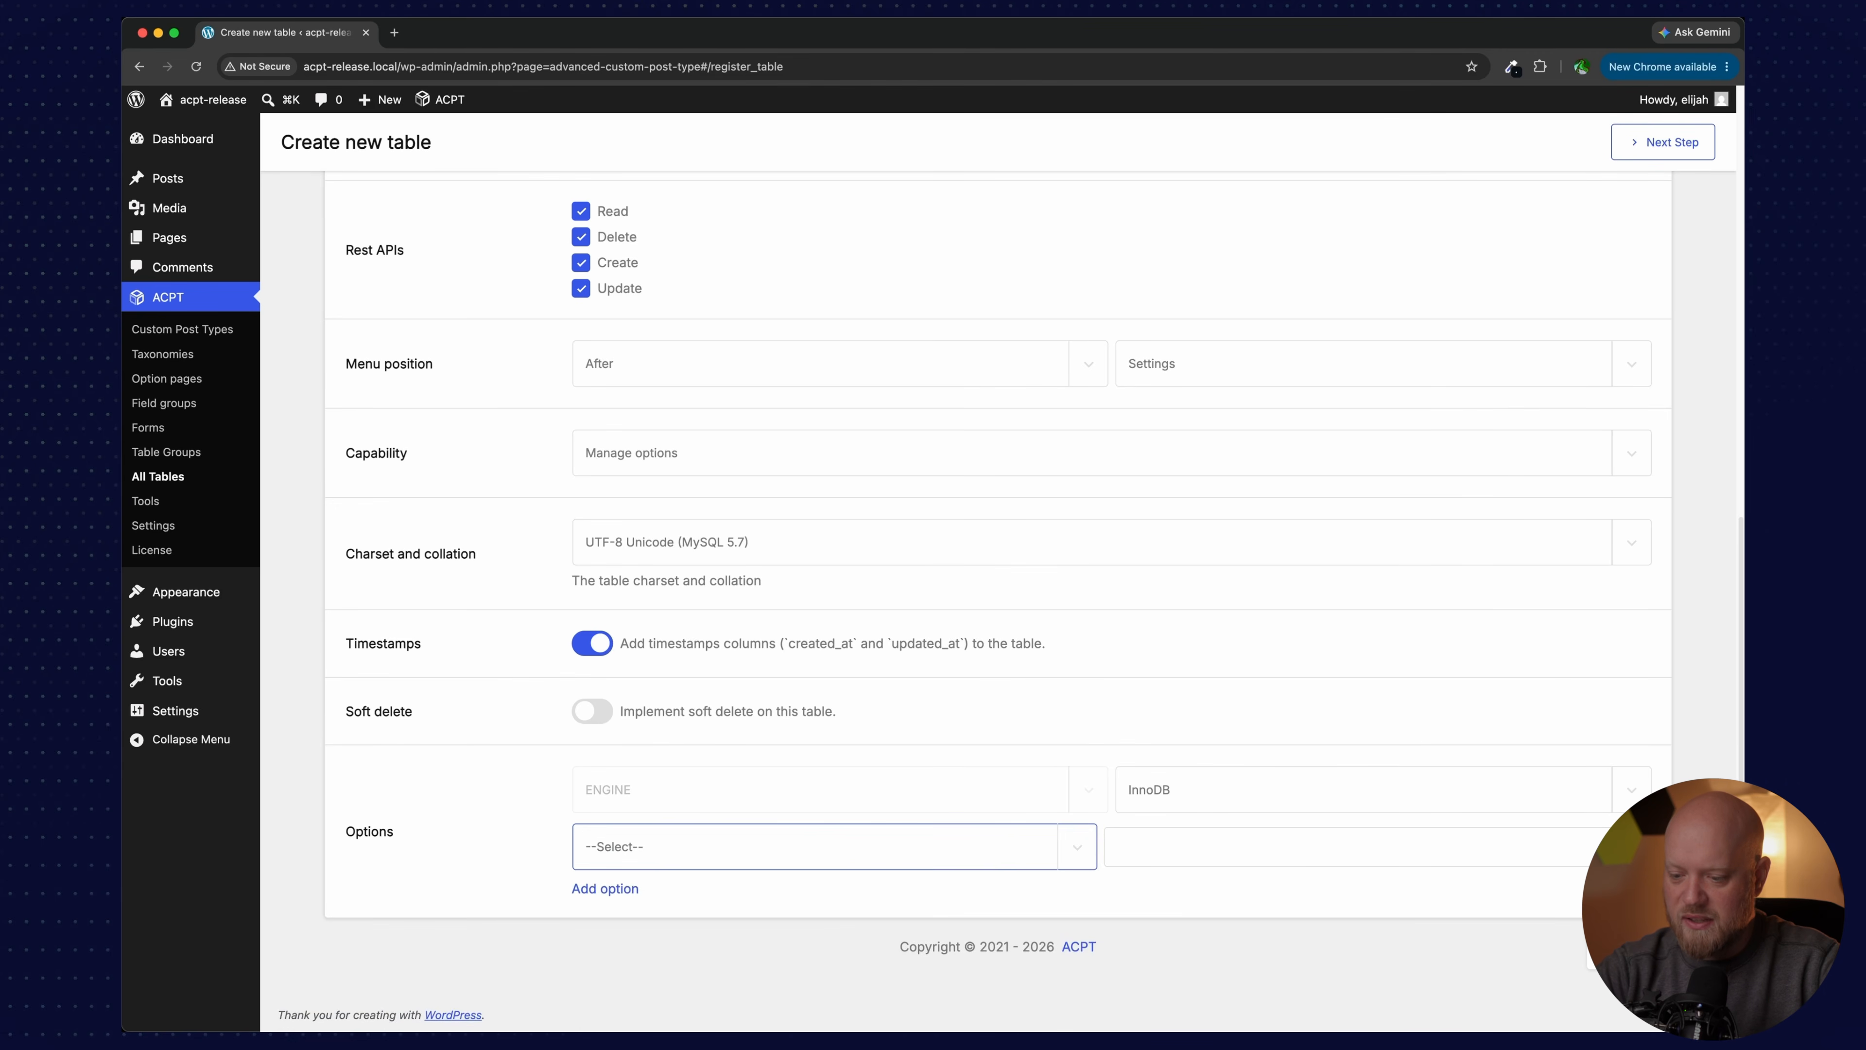
Step: Proceed from the general configuration to the Columns step of the table setup
scroll(1556, 859, "up", 5)
scroll(1617, 515, "up", 5)
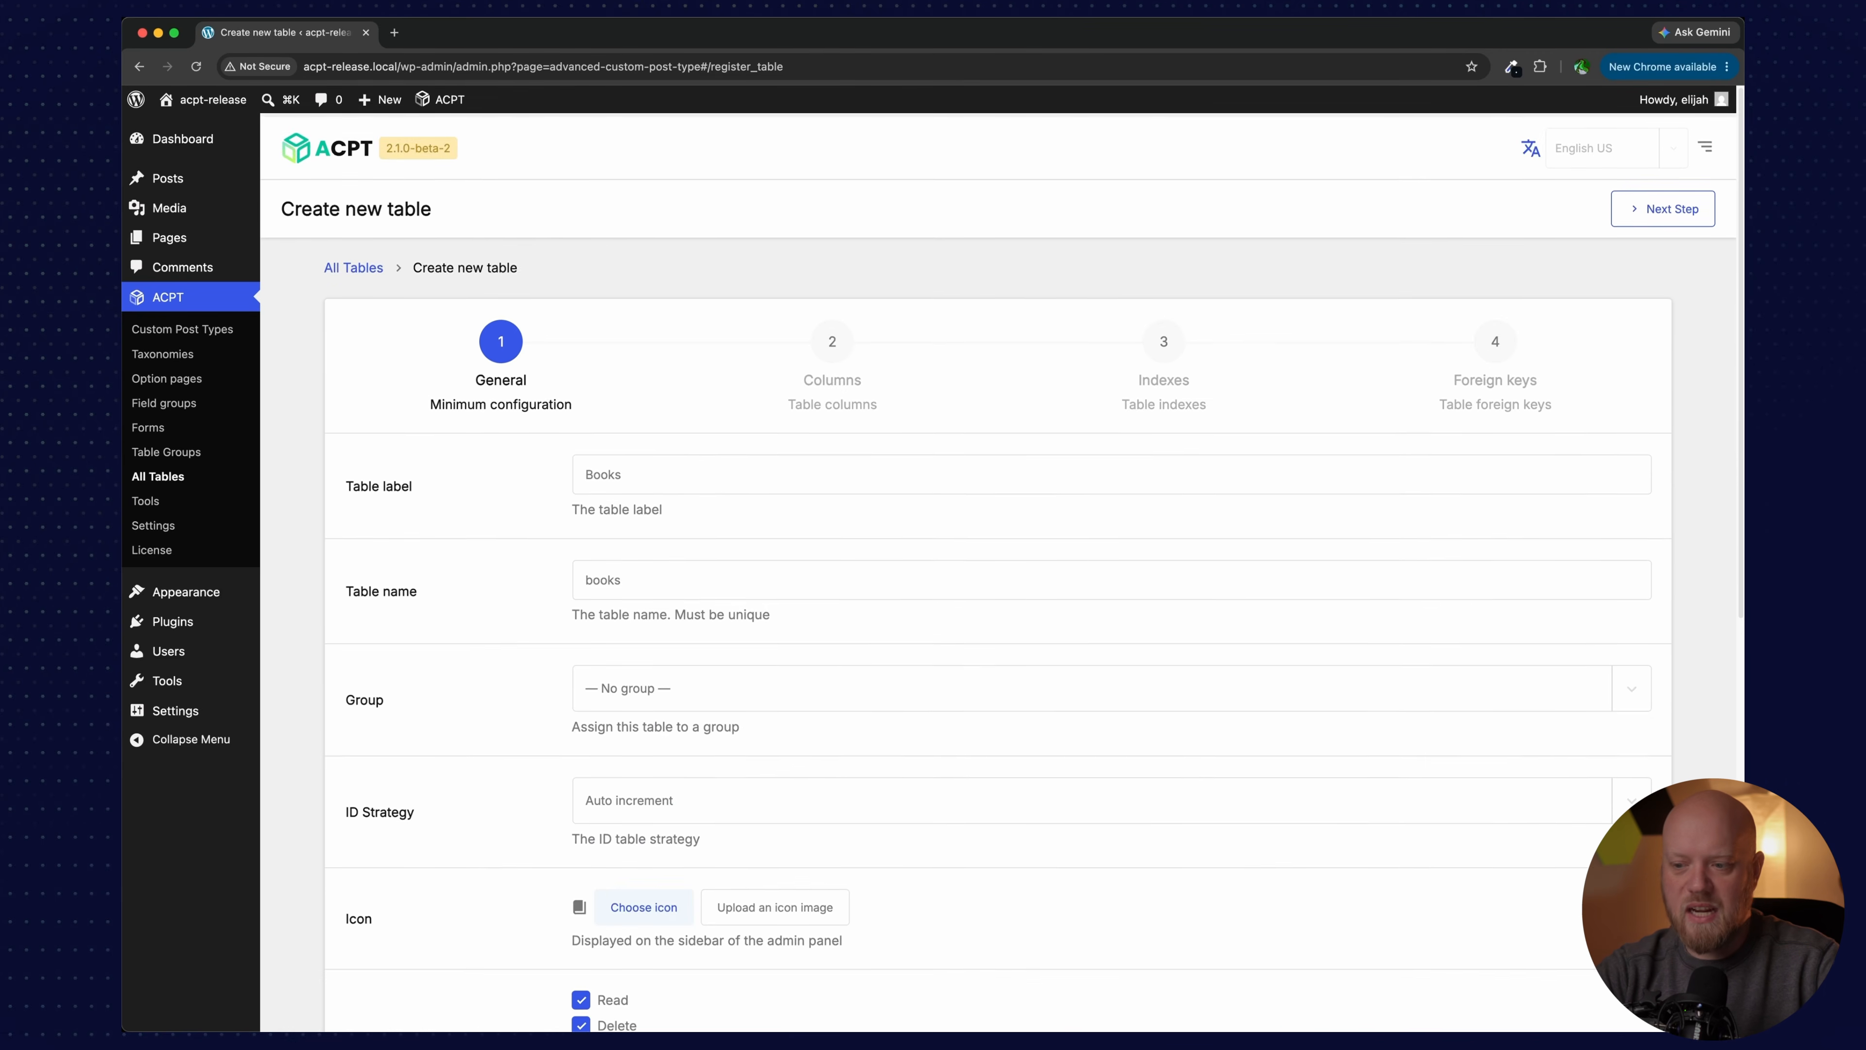
left_click(1677, 208)
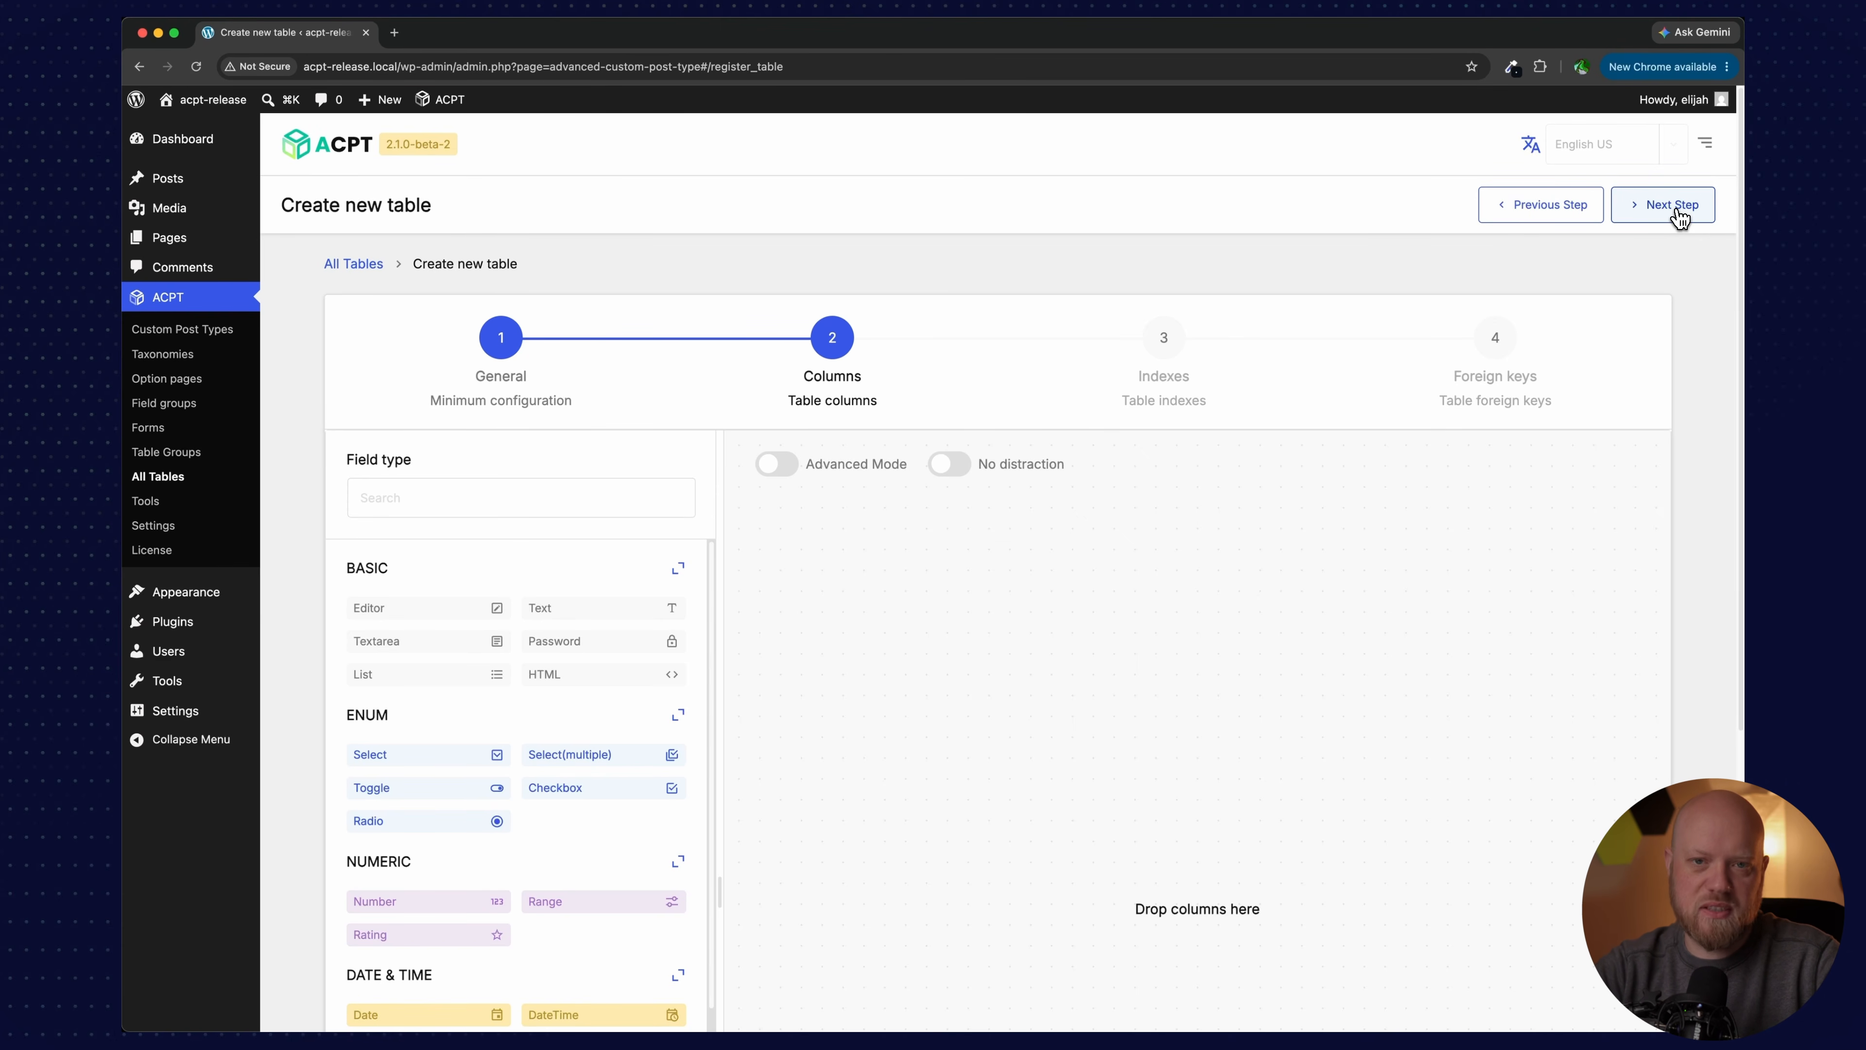
Step: Turn on Advanced Mode to view the database storage types and switch back to the regular field types
scroll(1680, 216, "down", 3)
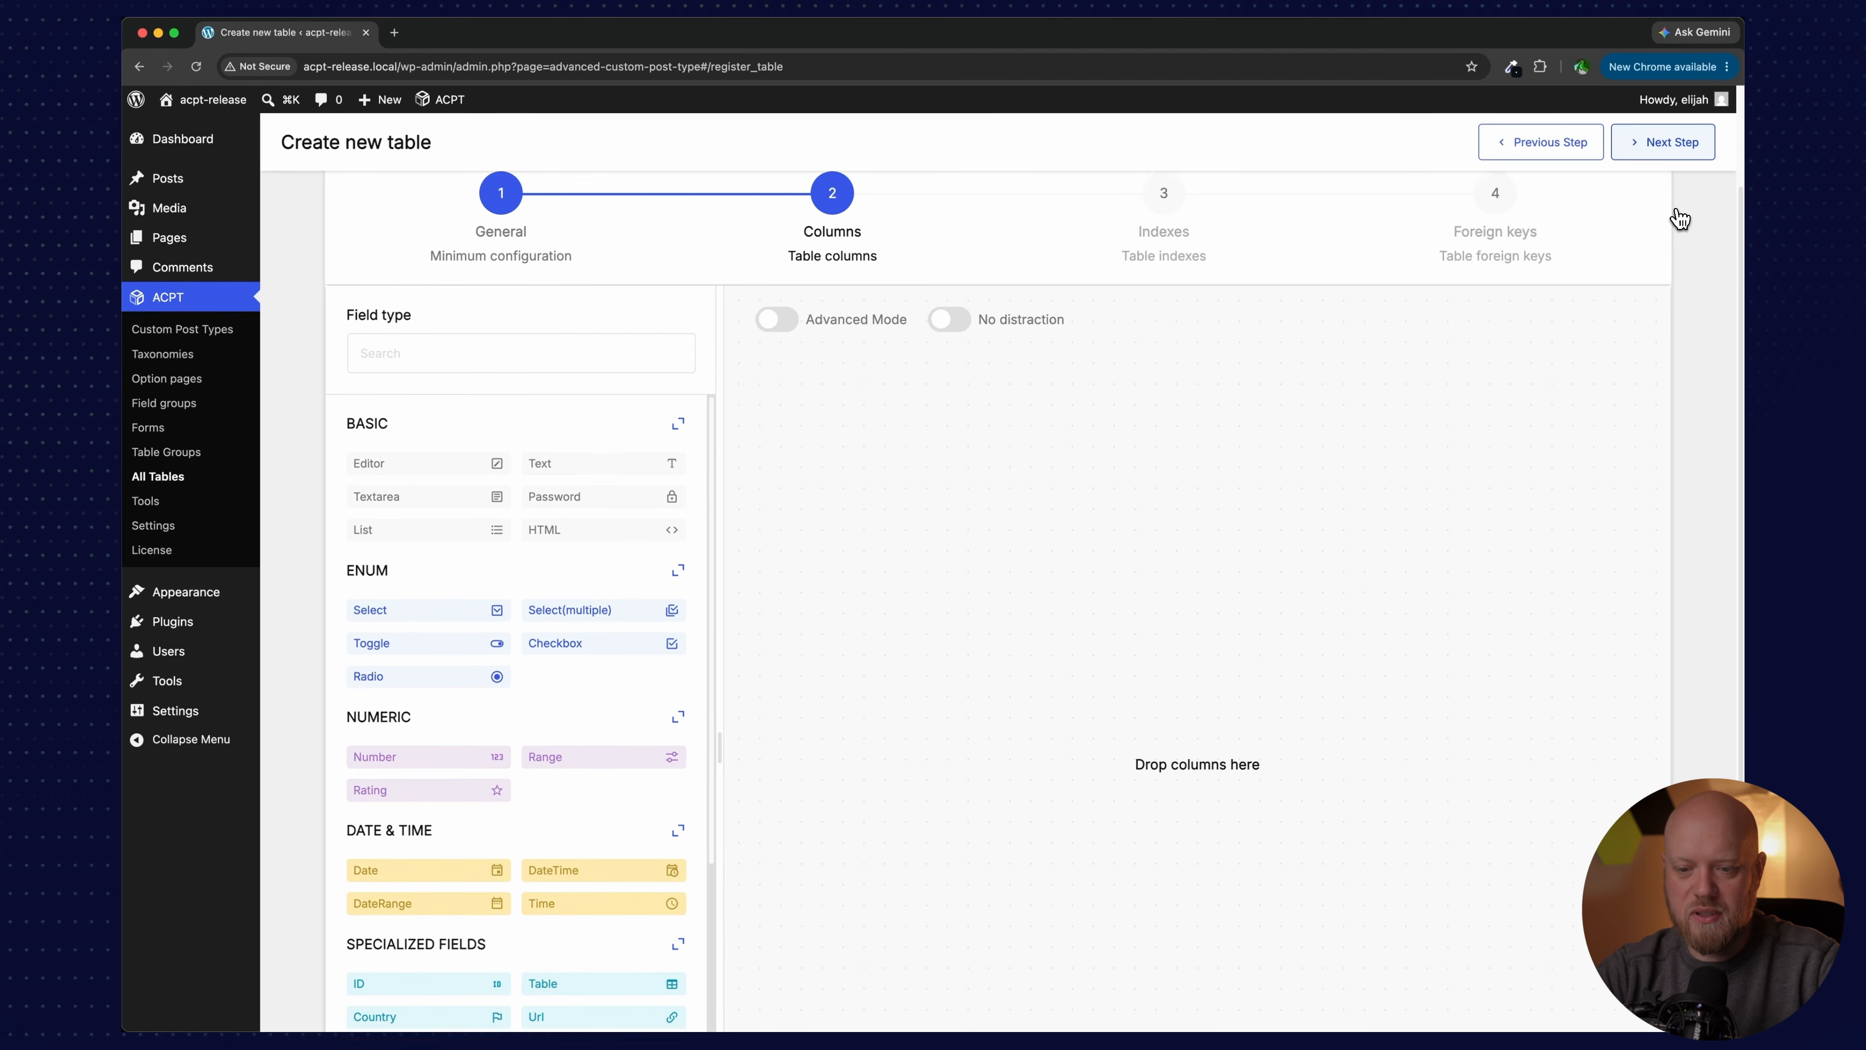
left_click(777, 320)
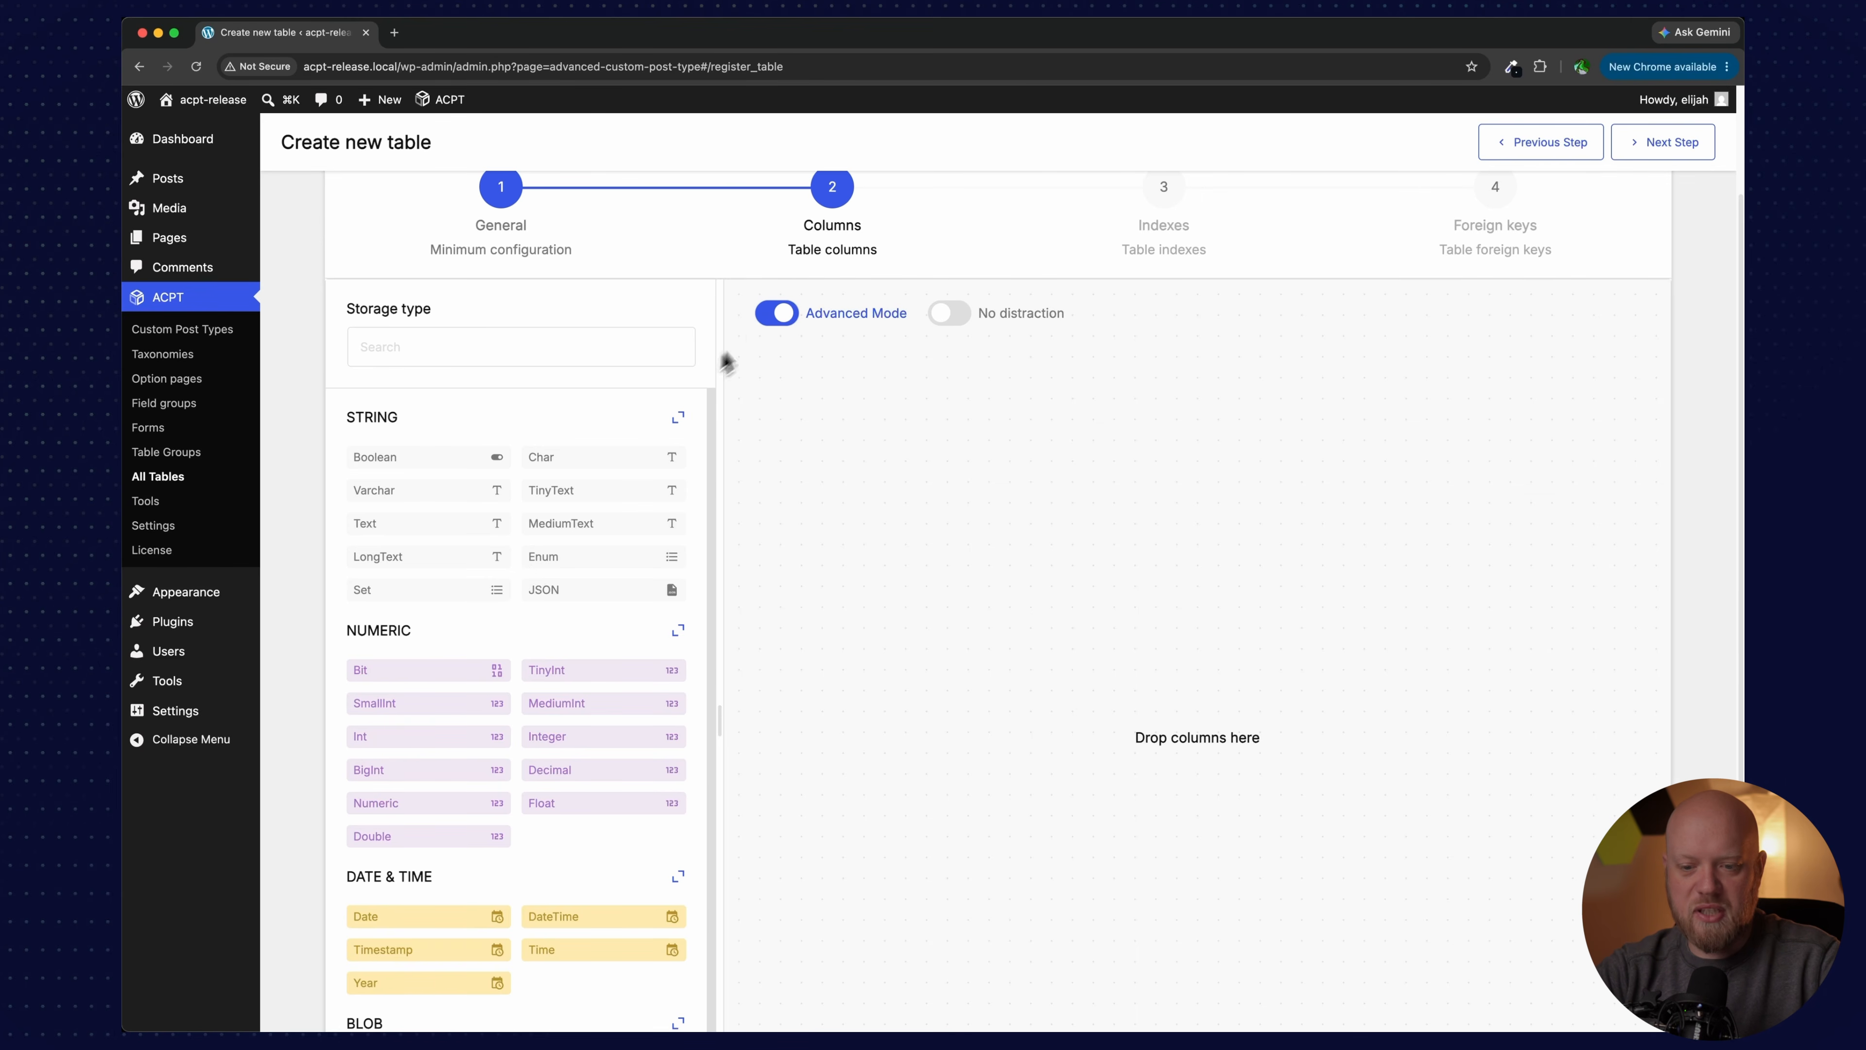
left_click(767, 329)
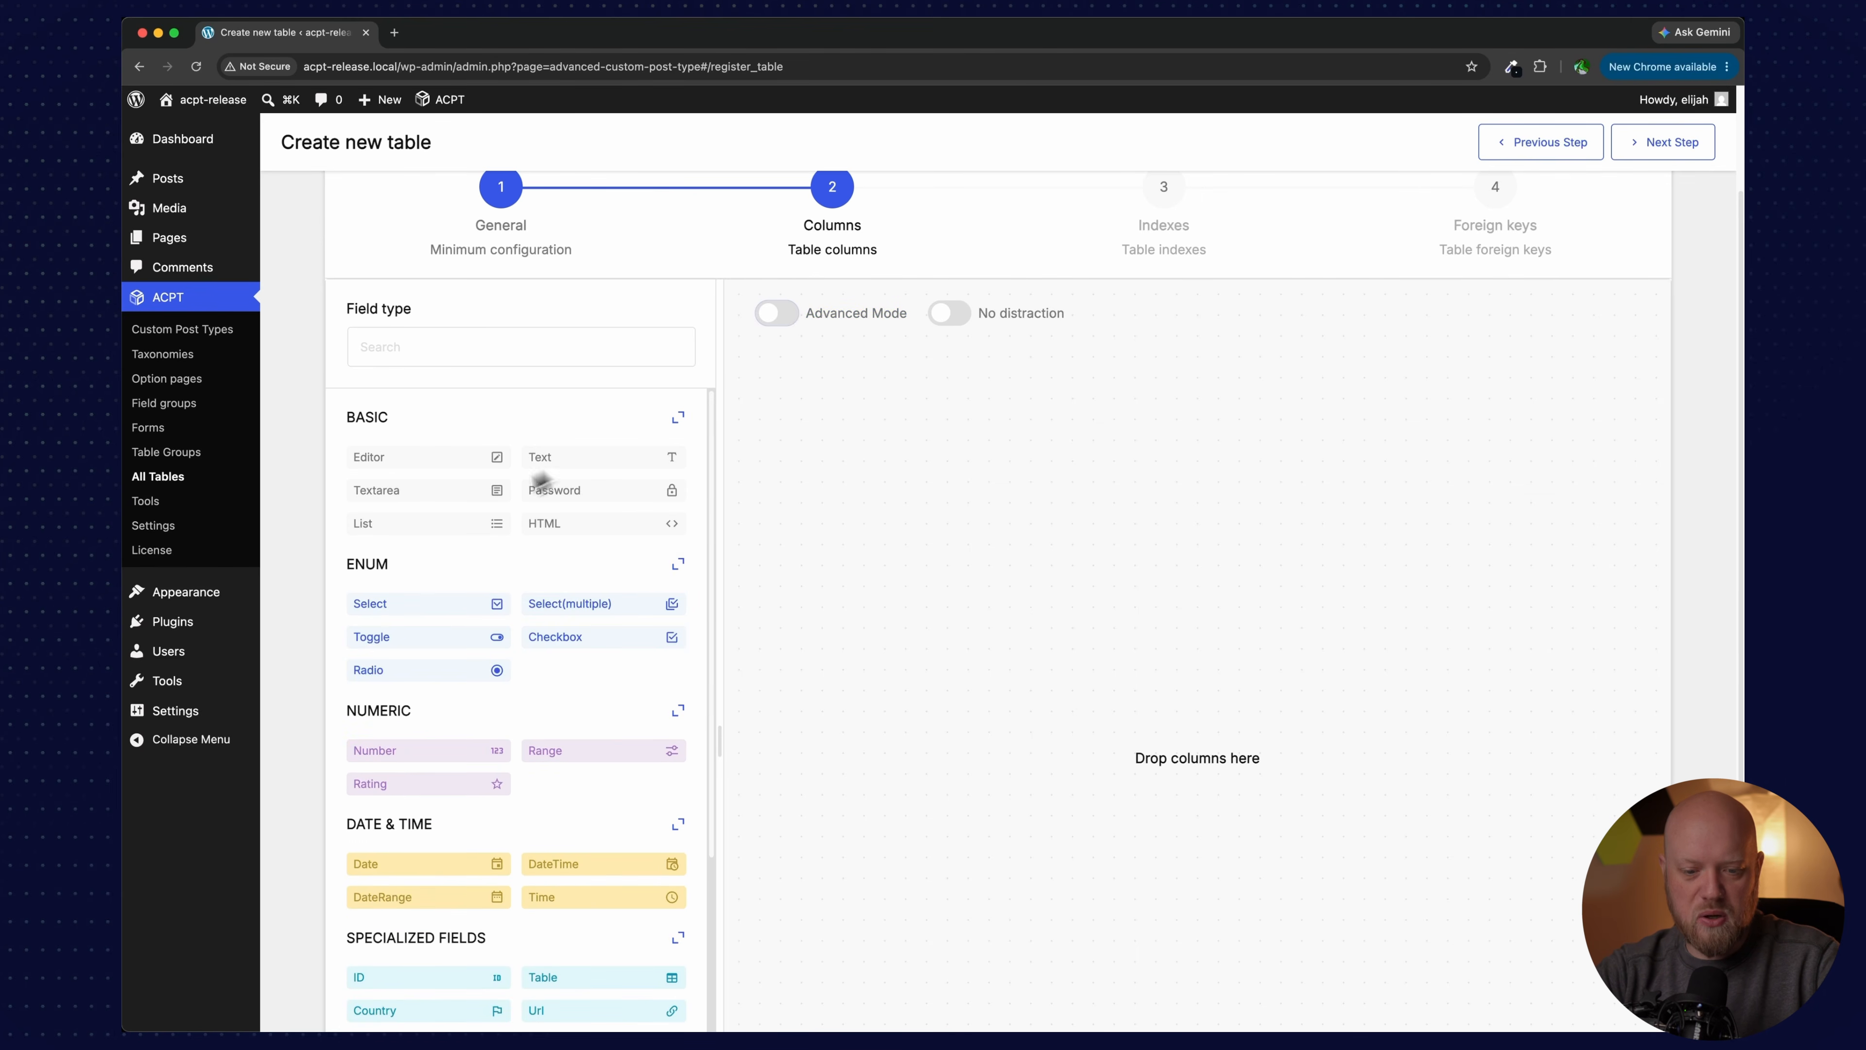
Step: Turn on No distraction mode and add a Text column labelled "Title" to the table
left_click(962, 305)
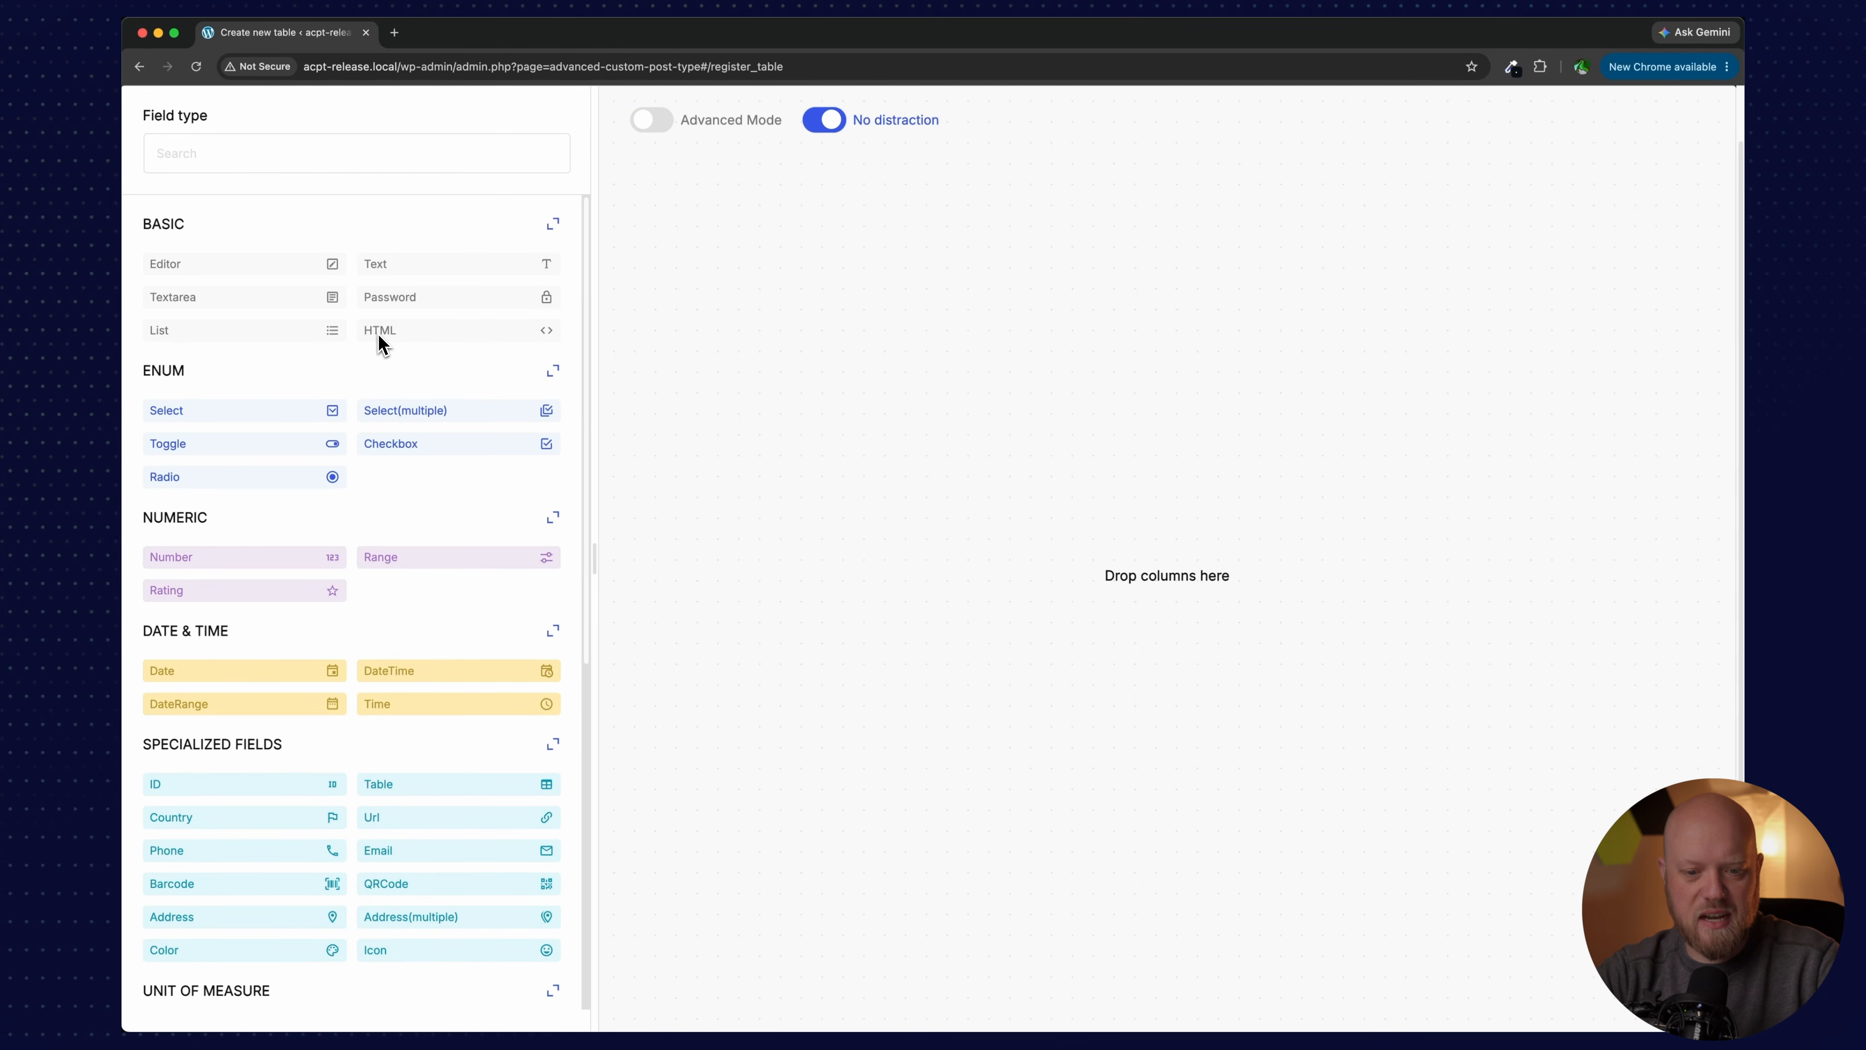
left_click_drag(405, 266, 782, 263)
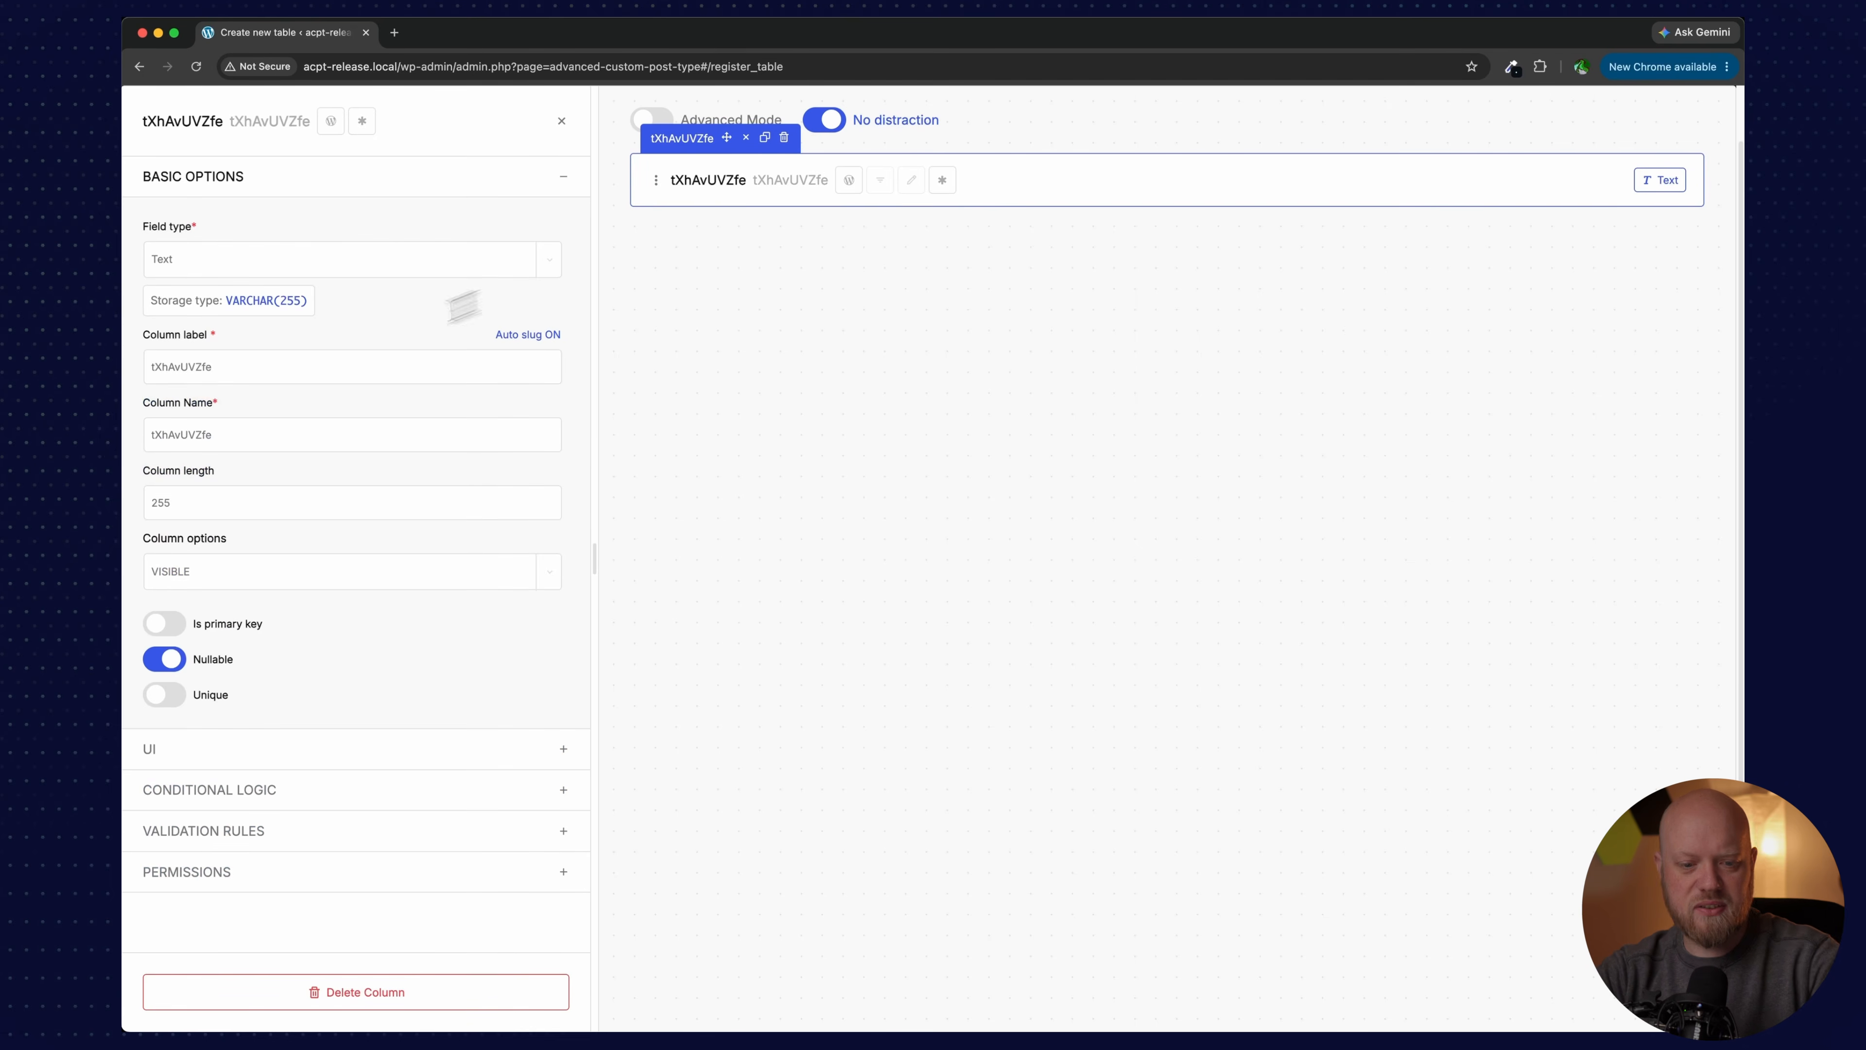
left_click(271, 382)
double_click(274, 381)
type("Title")
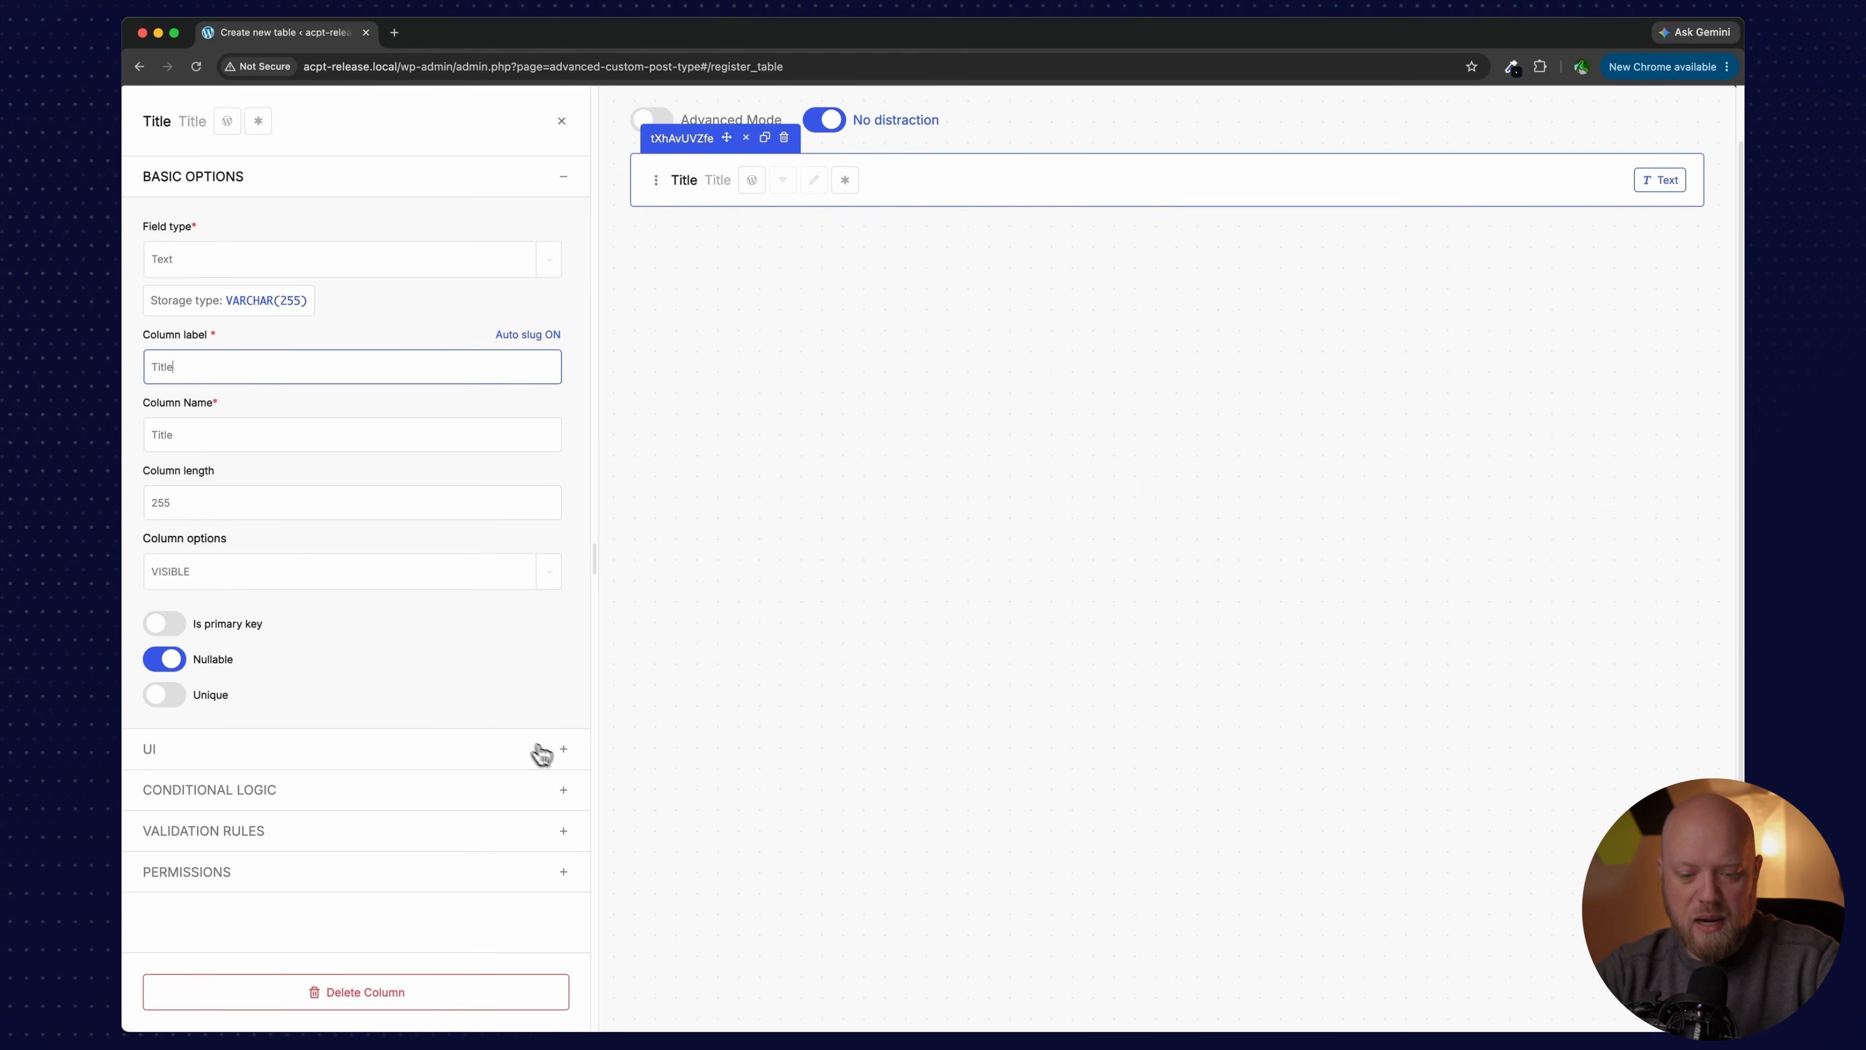
Step: Examine the Title column's UI settings and the list of UI types, keeping the type as Text
left_click(559, 756)
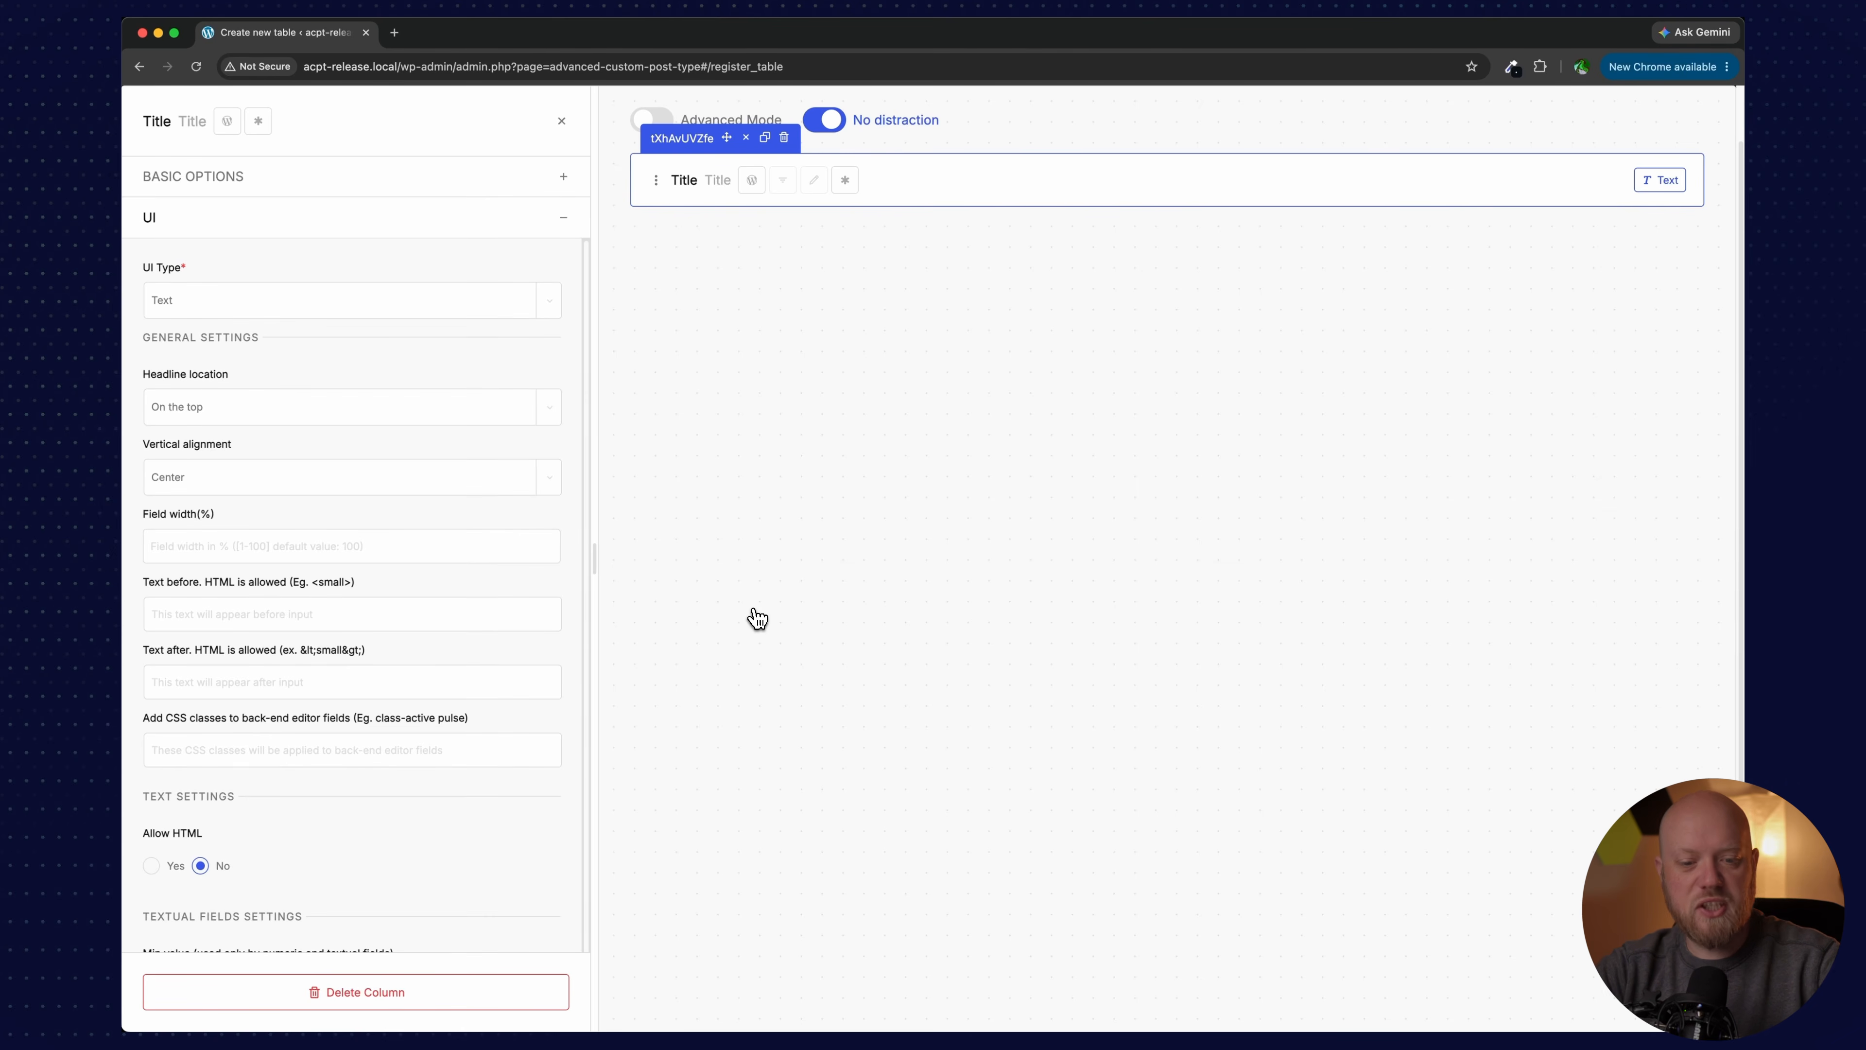
left_click(551, 320)
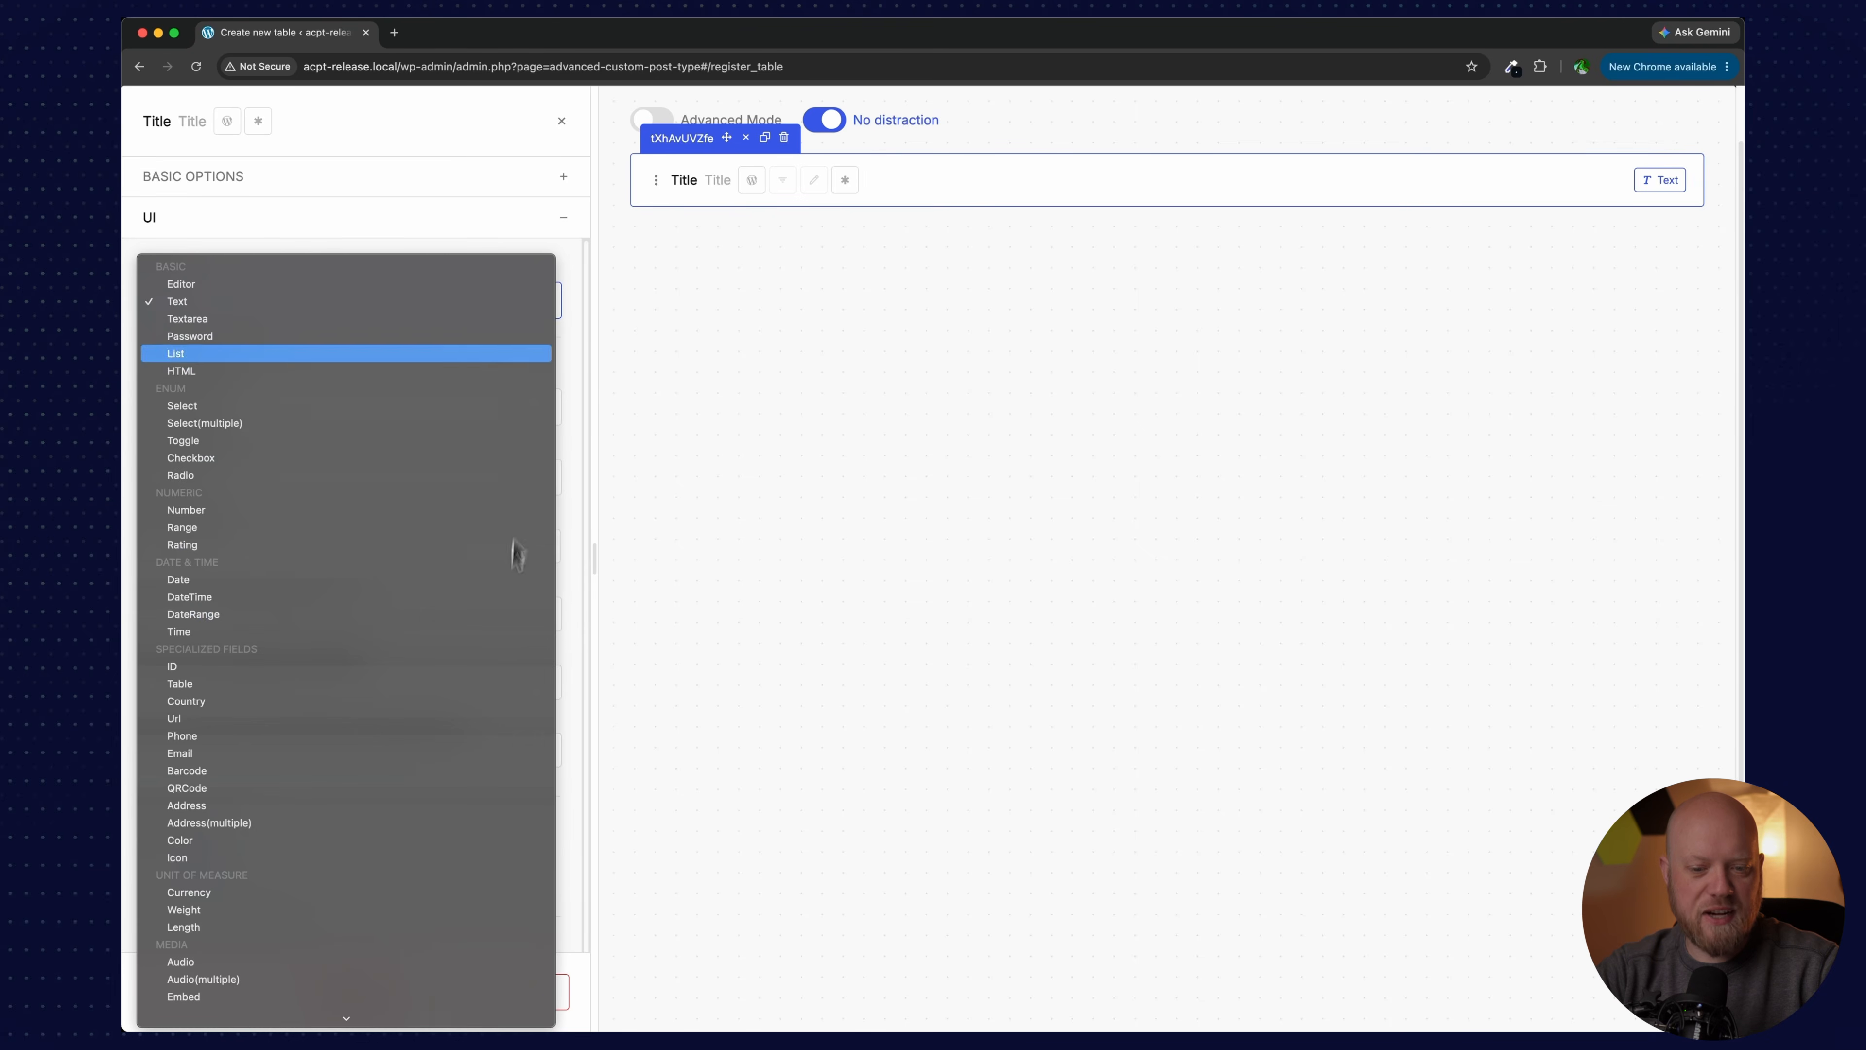
left_click(577, 324)
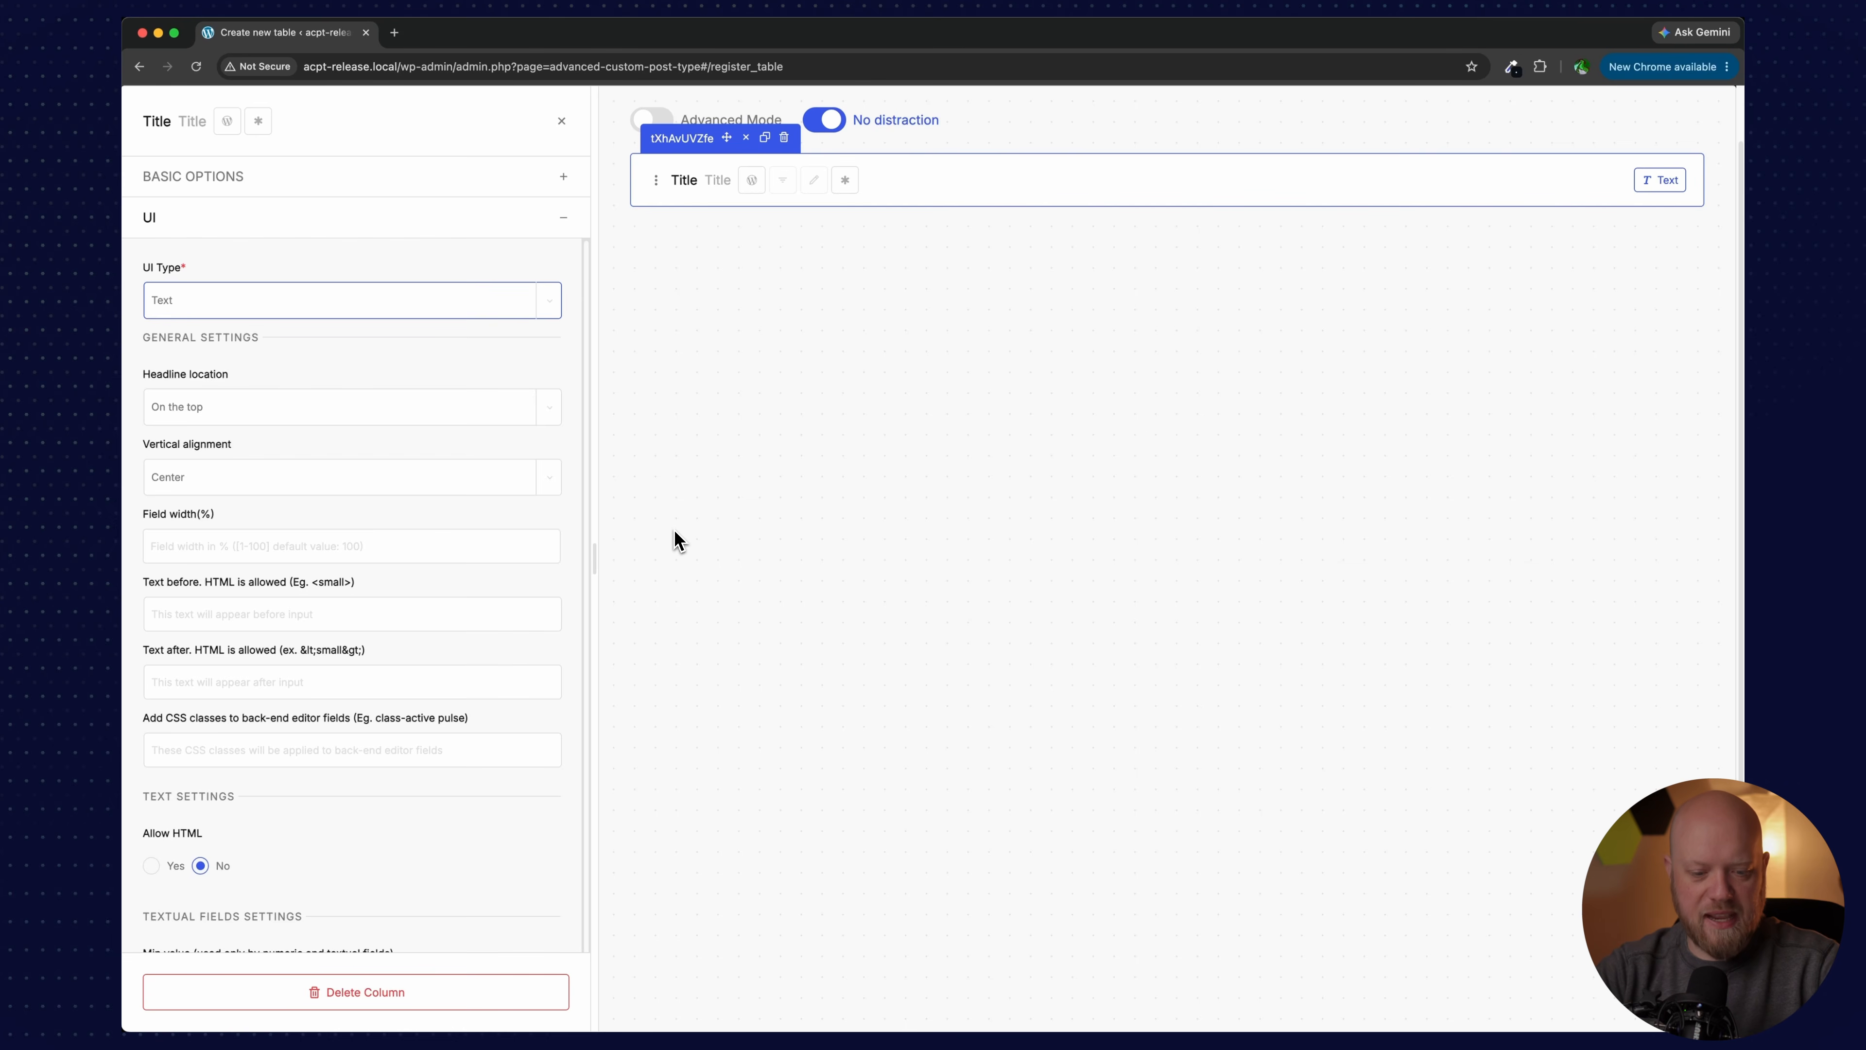
scroll(559, 554, "down", 2)
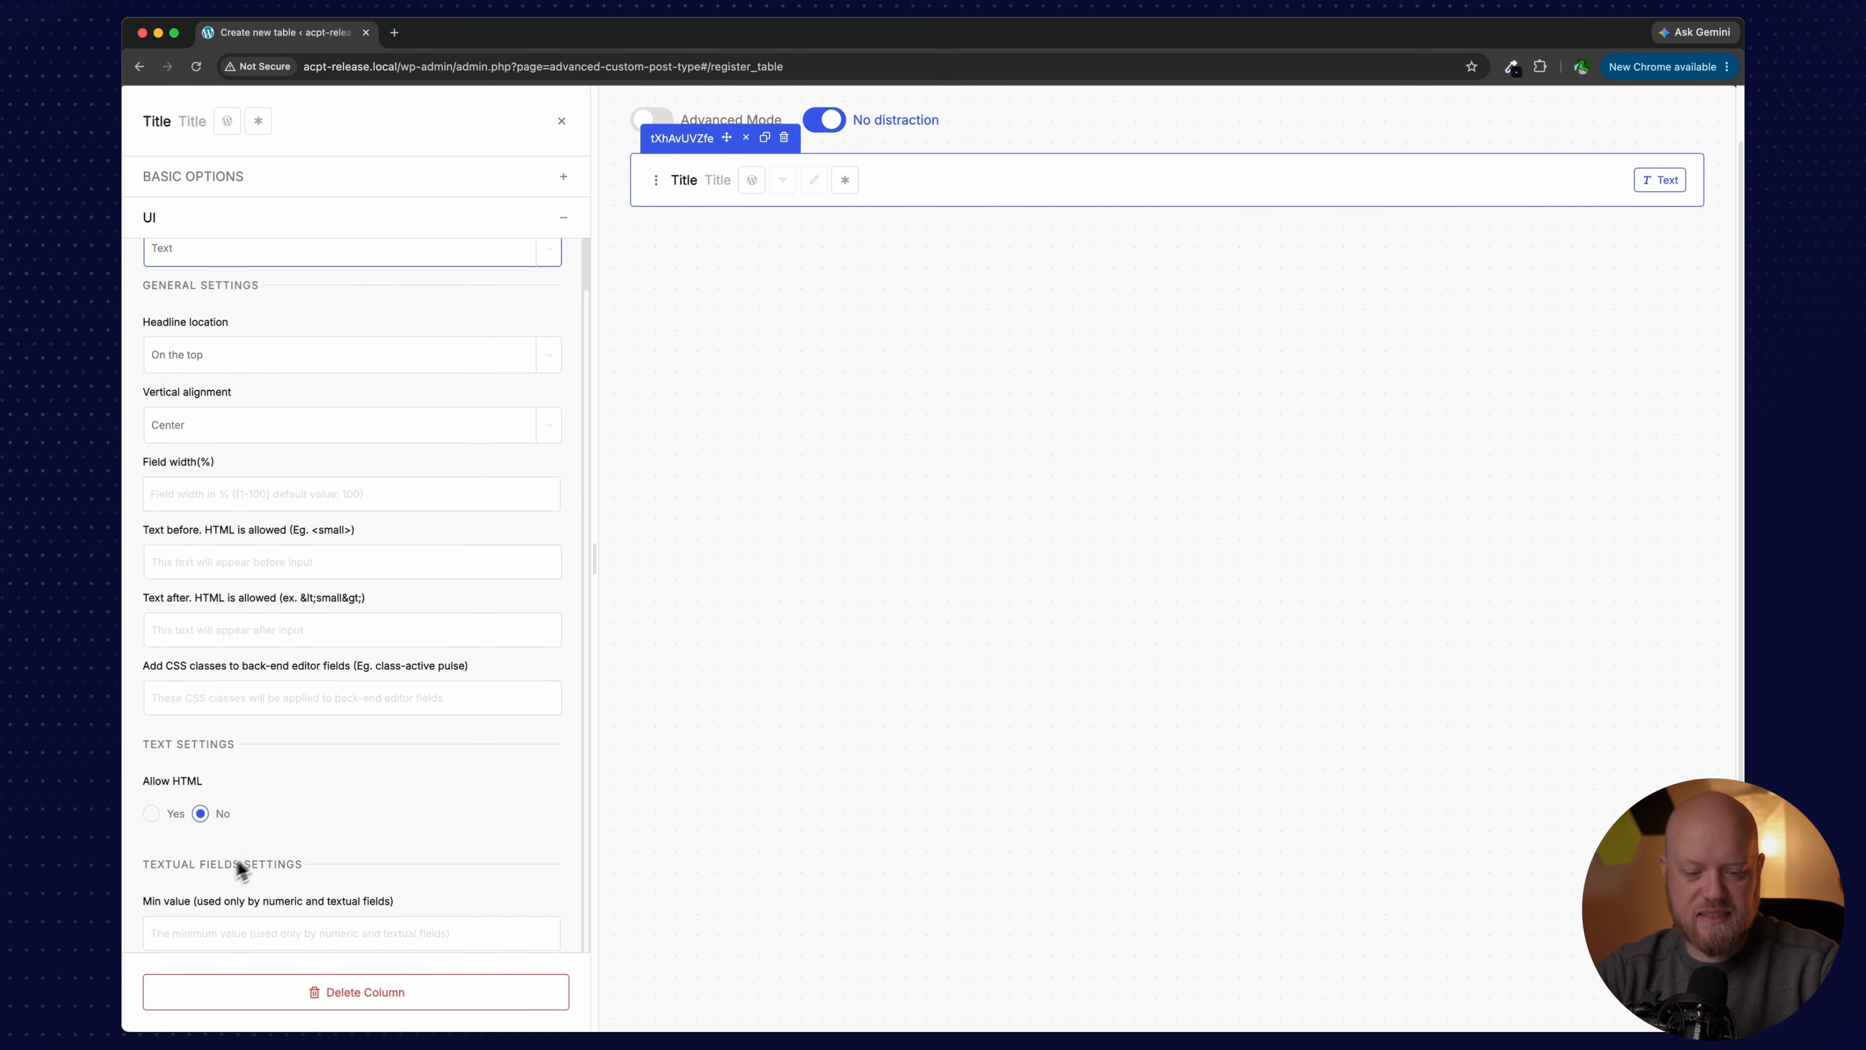
scroll(453, 700, "up", 2)
left_click(567, 222)
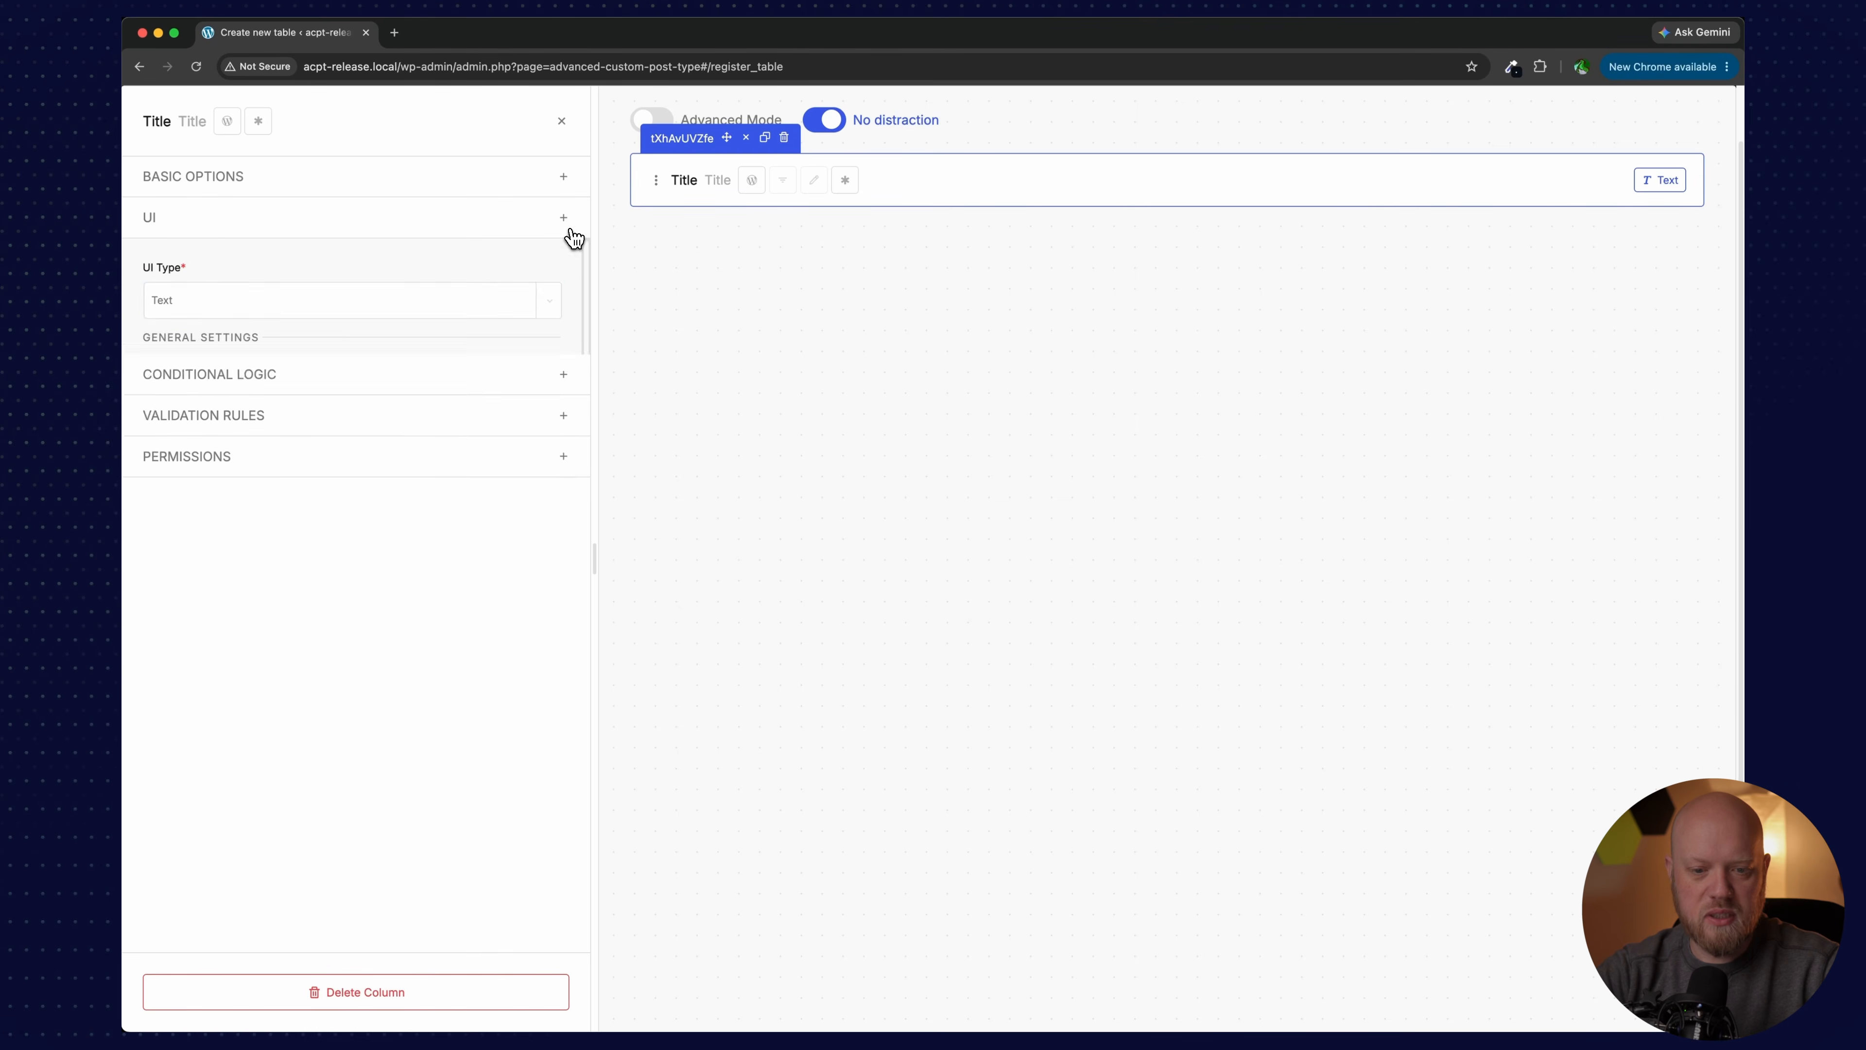
Step: Try out a conditional logic rule on the Title column with Value as its location and a changed condition operator, and delete the rule
left_click(573, 261)
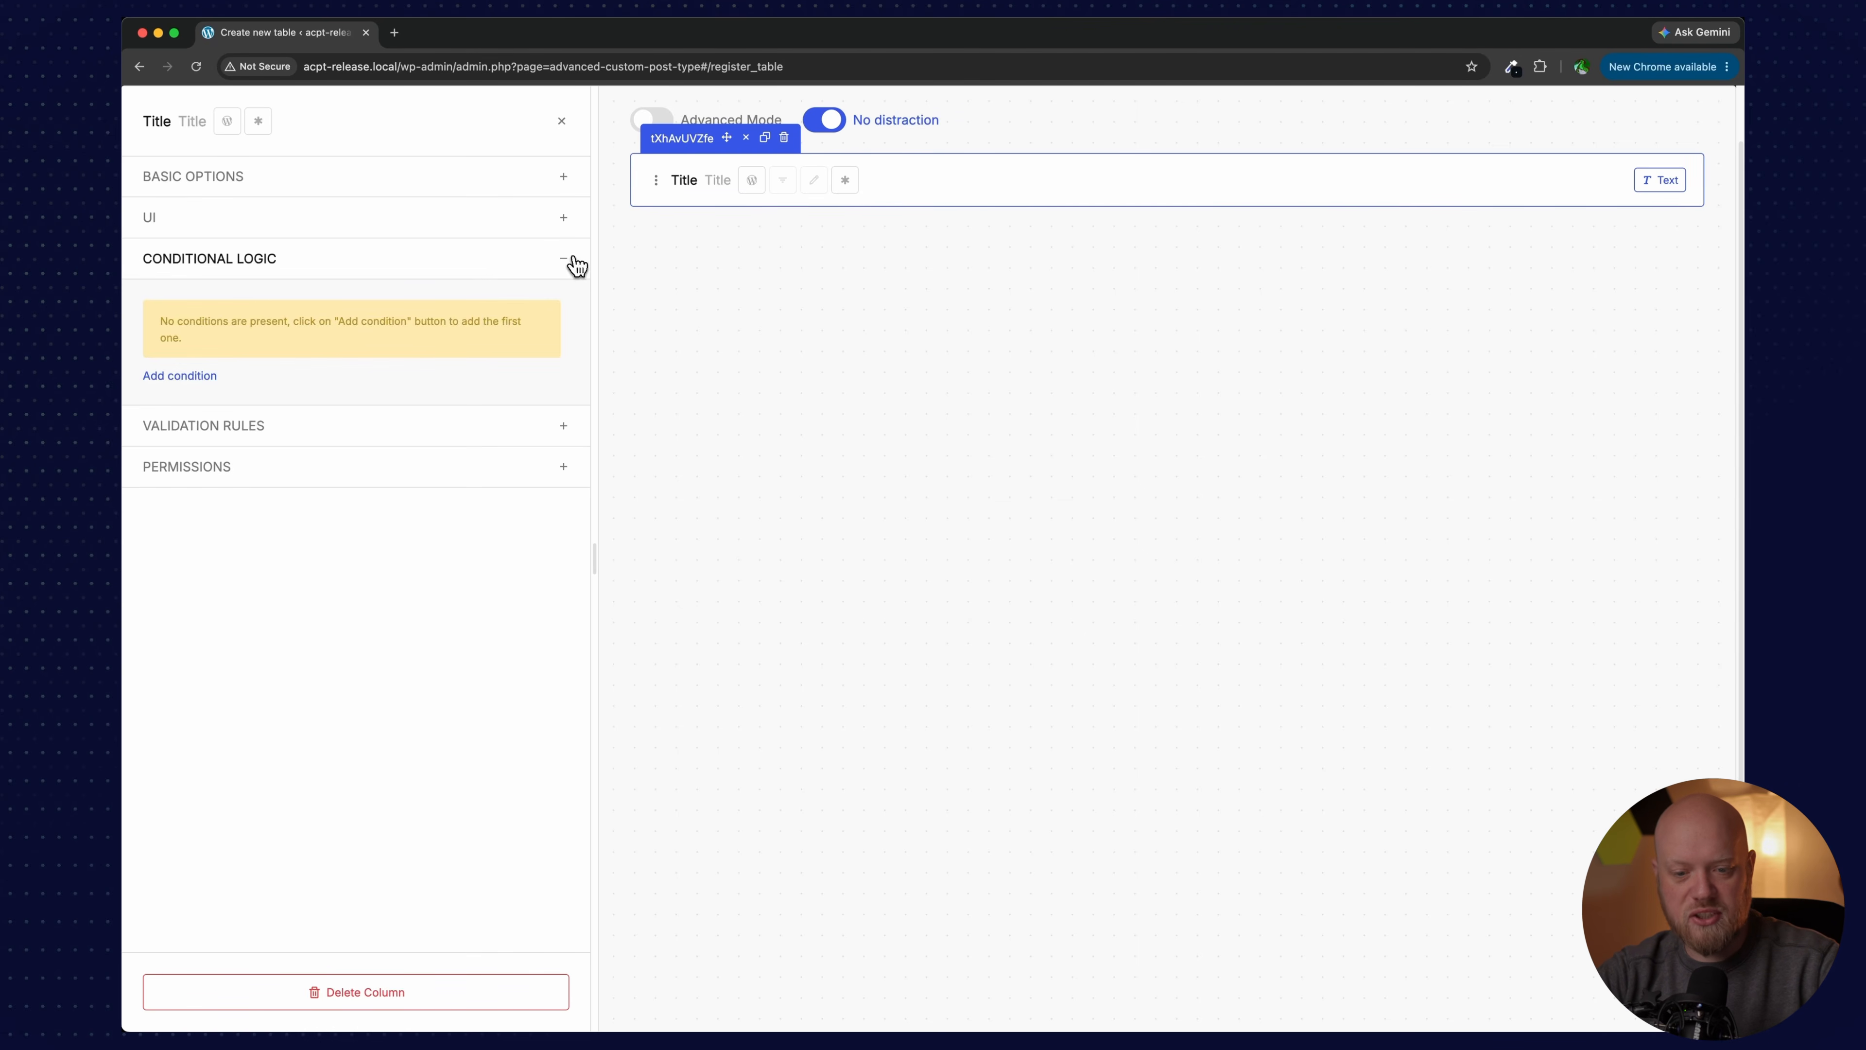
left_click(179, 376)
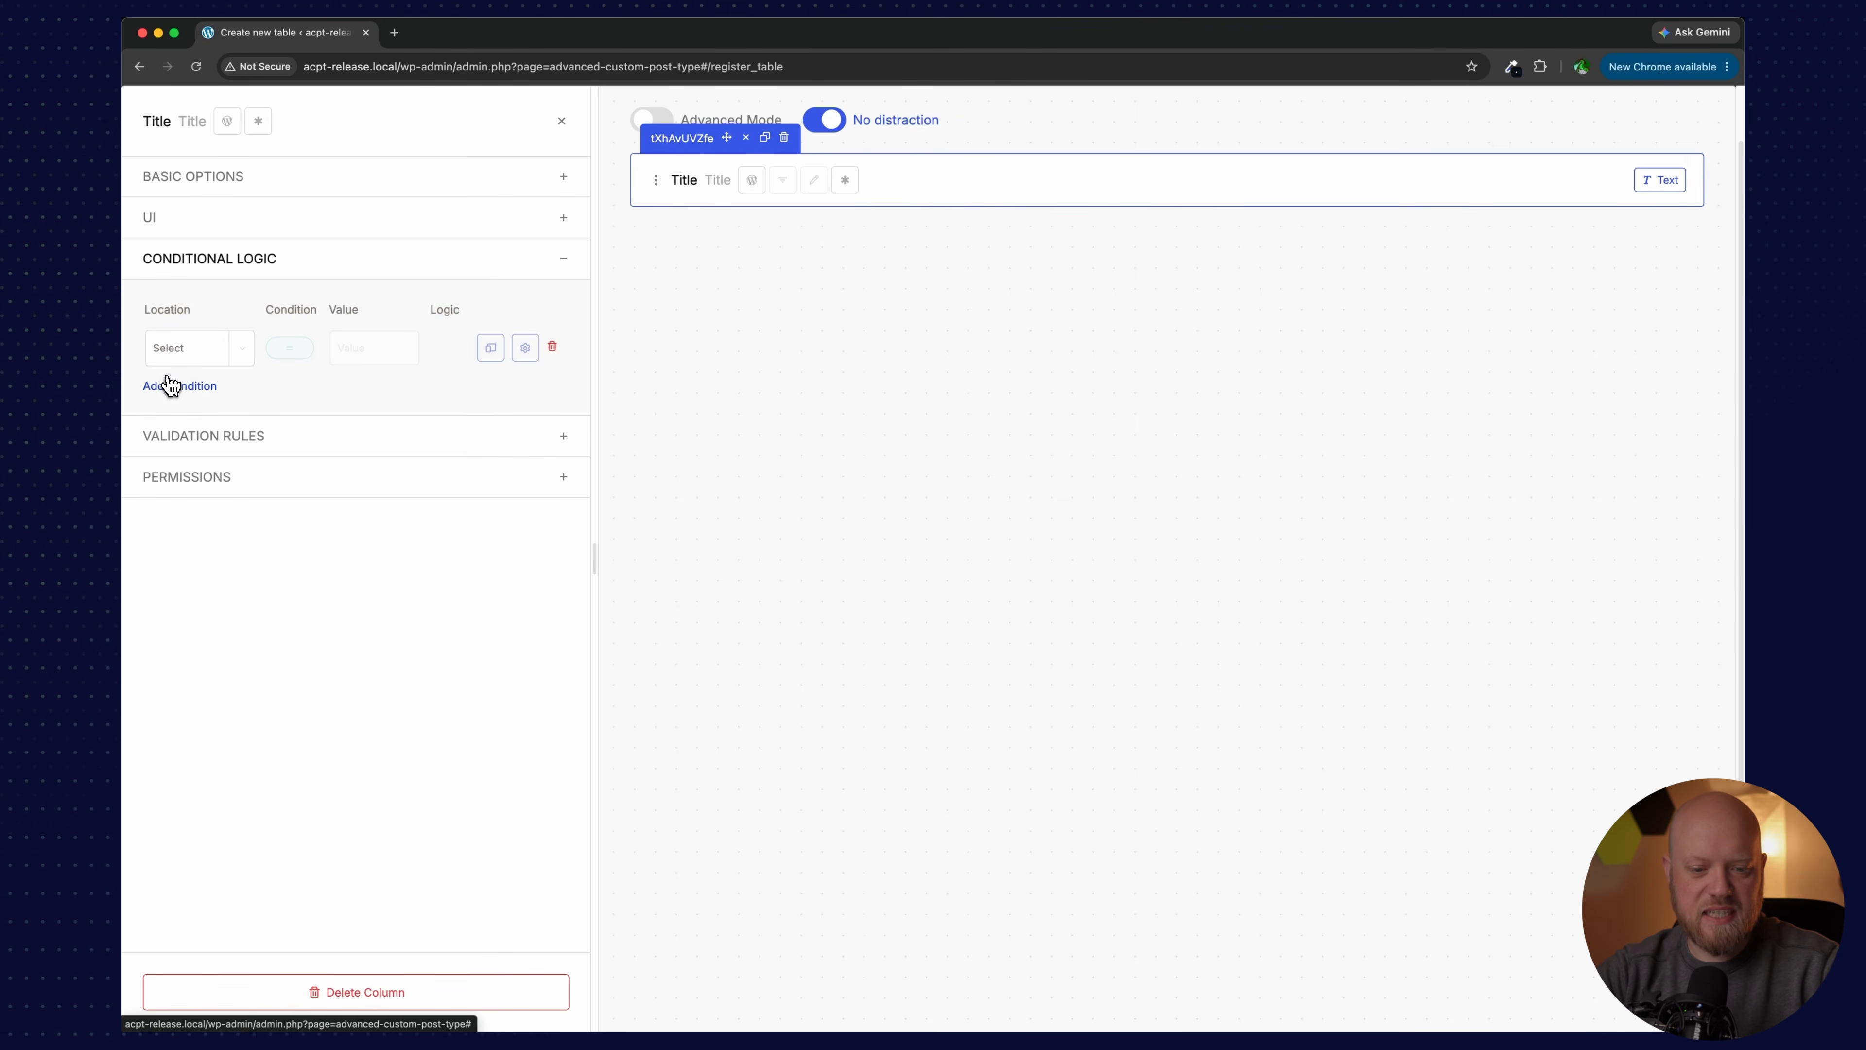
left_click(207, 363)
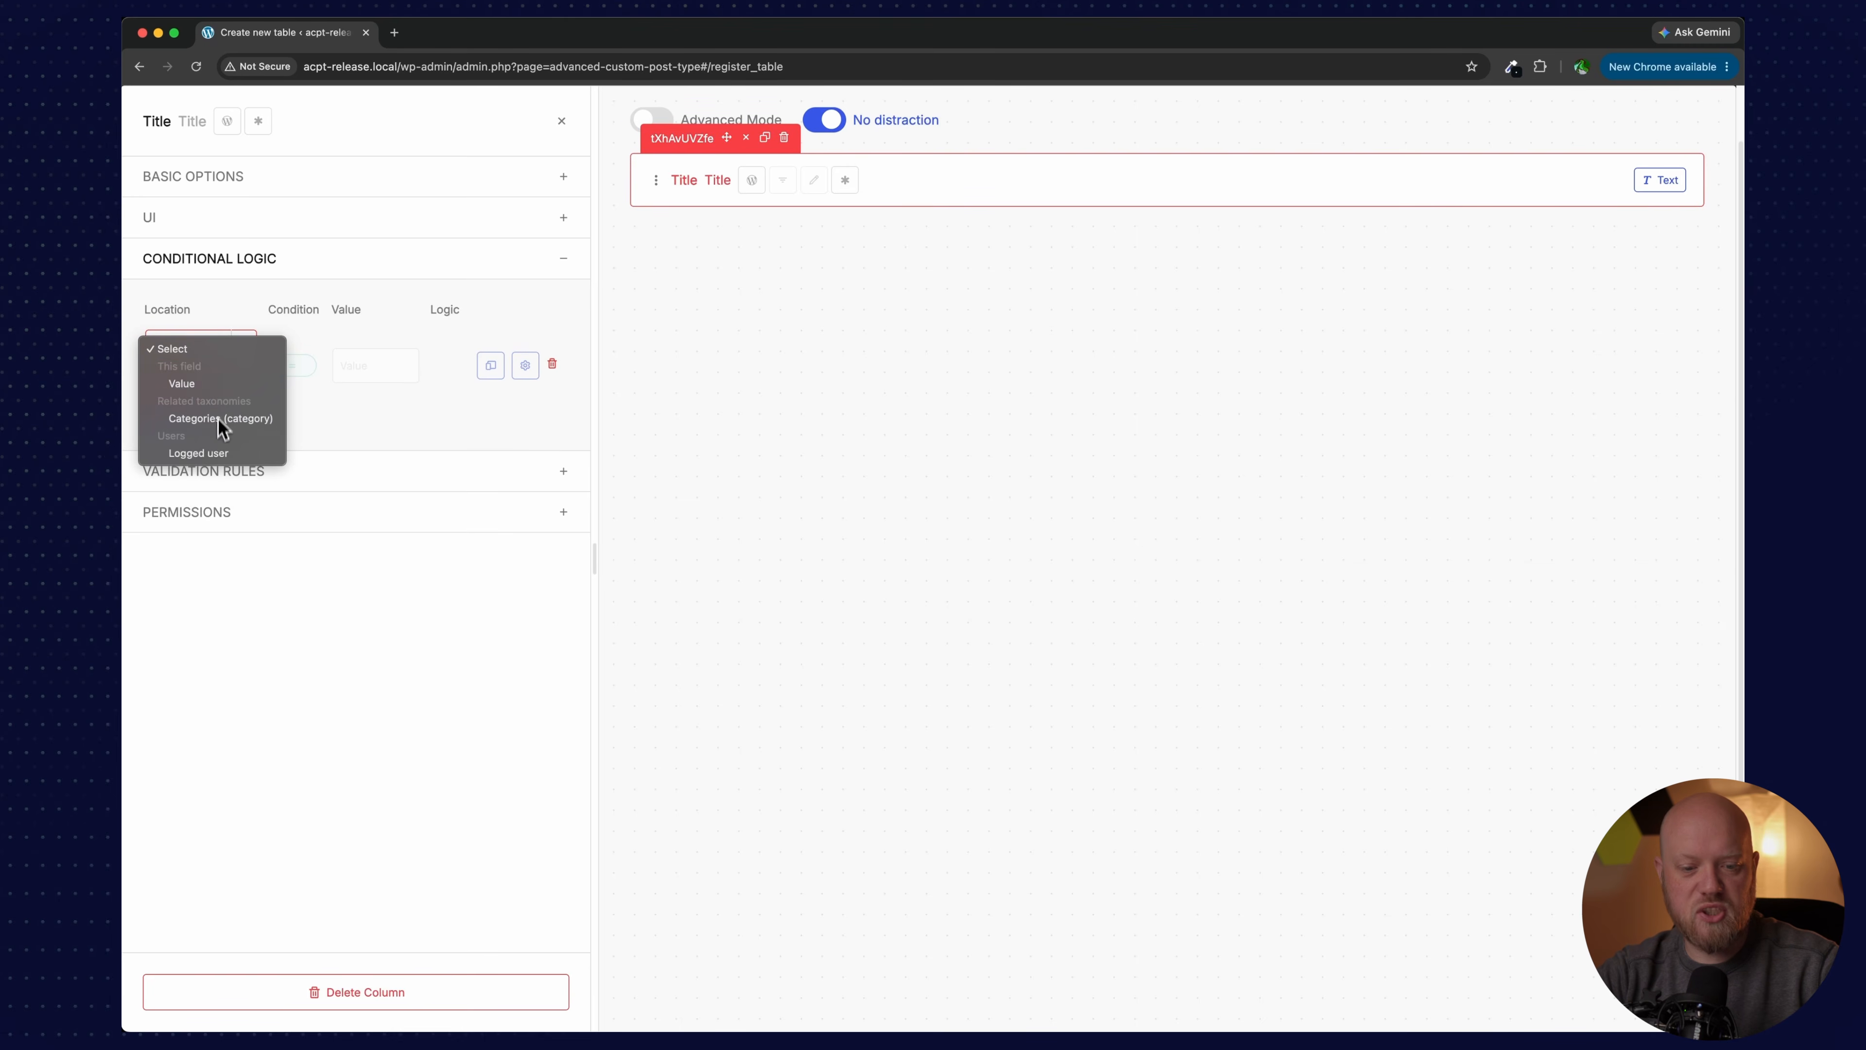
left_click(213, 390)
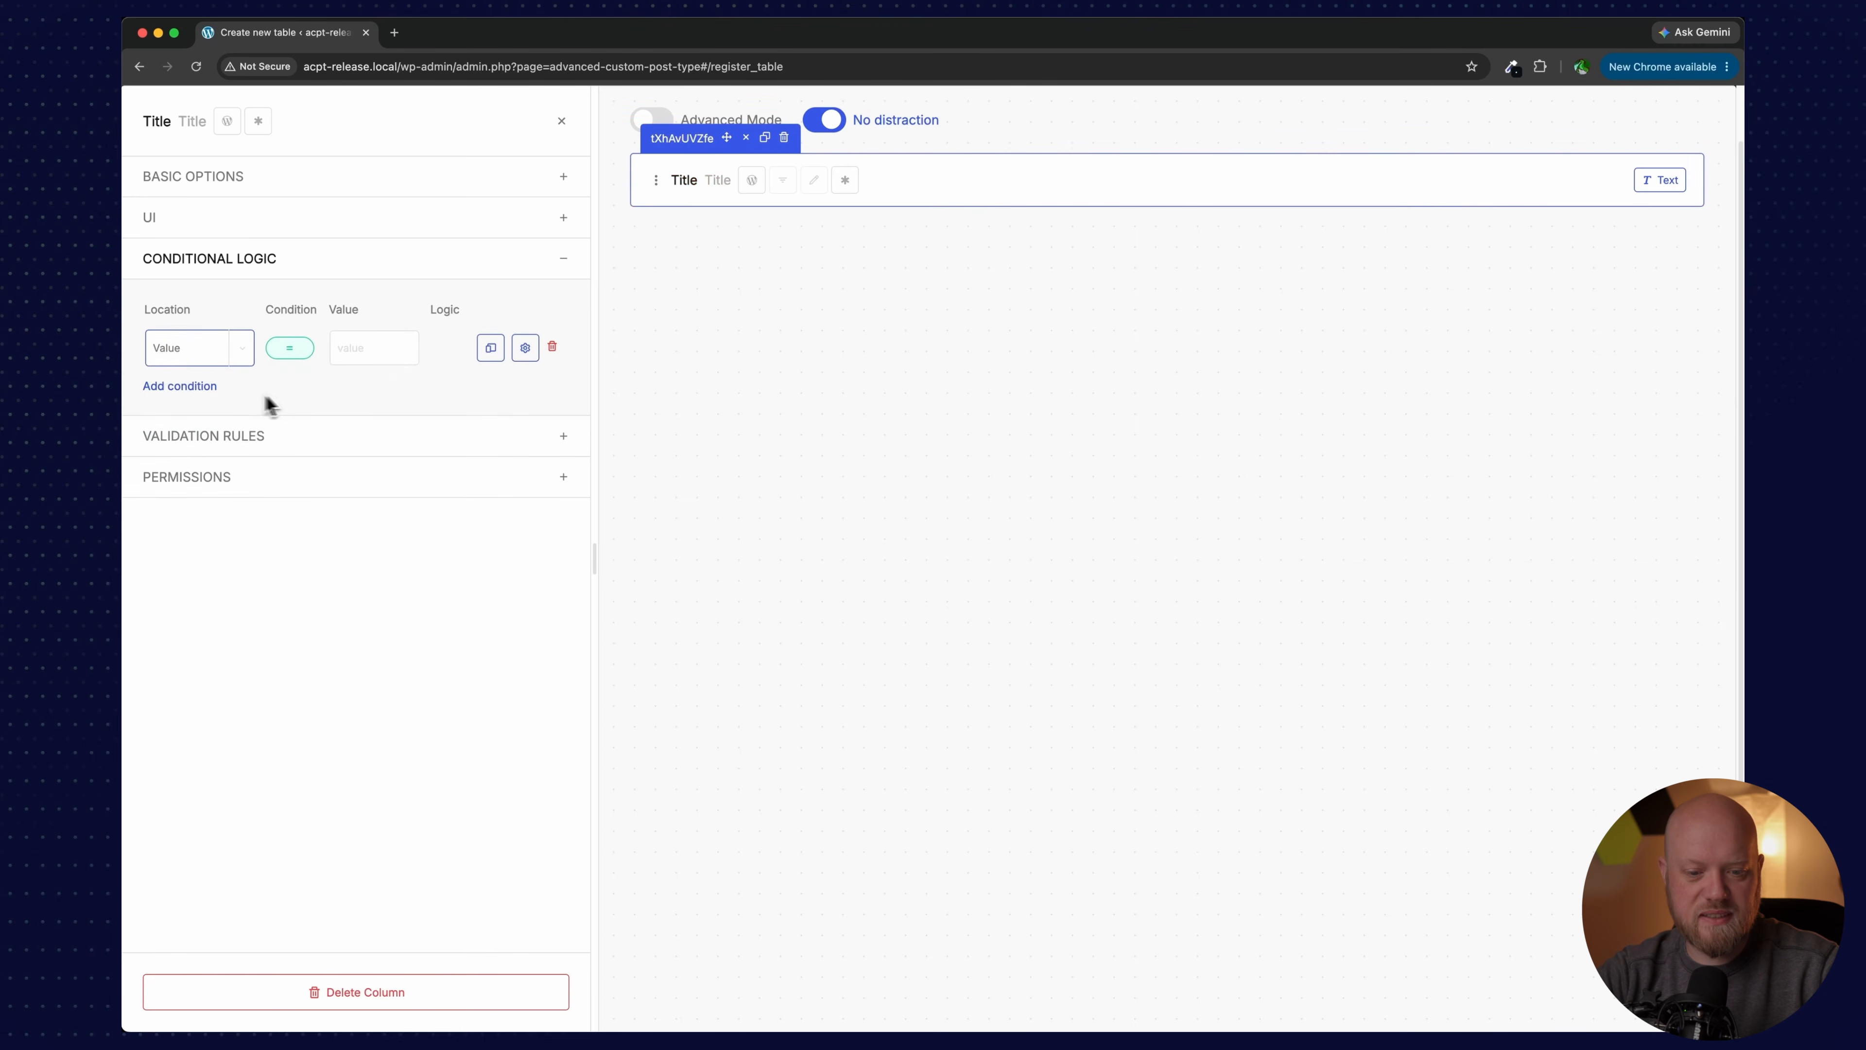
left_click(307, 356)
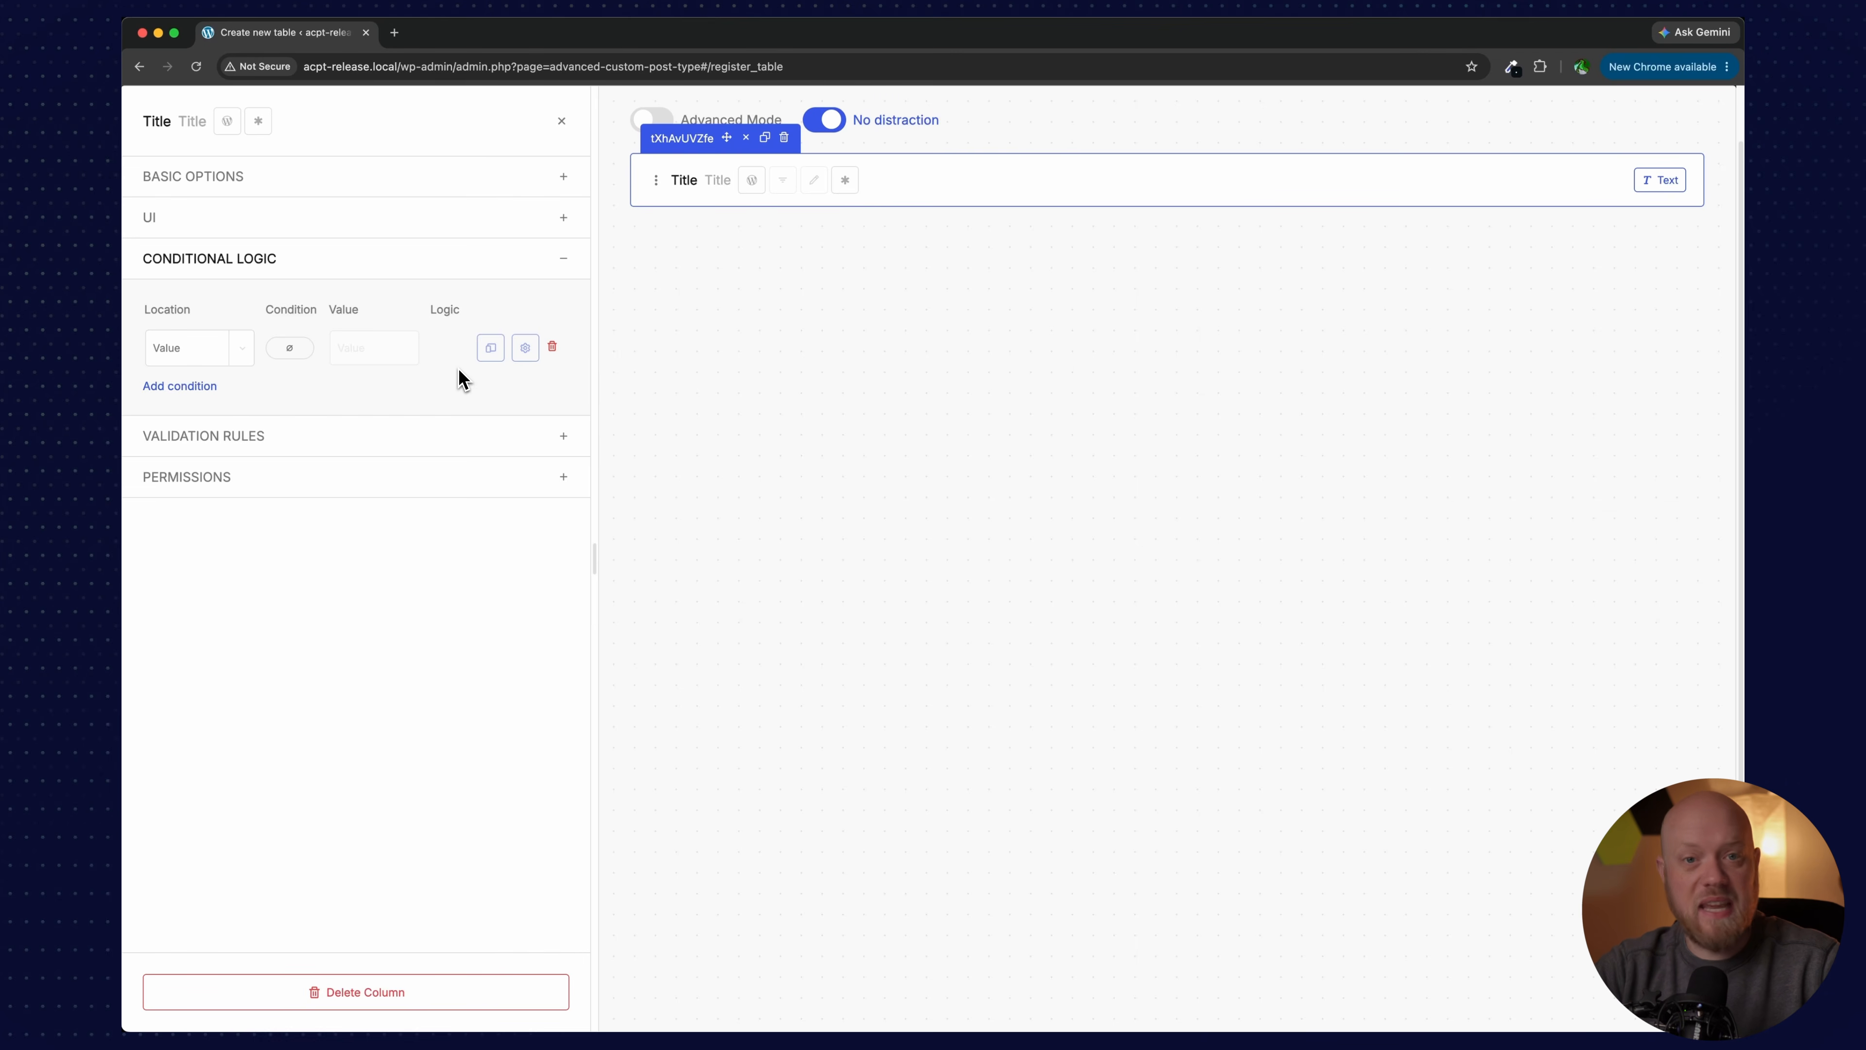
left_click(552, 347)
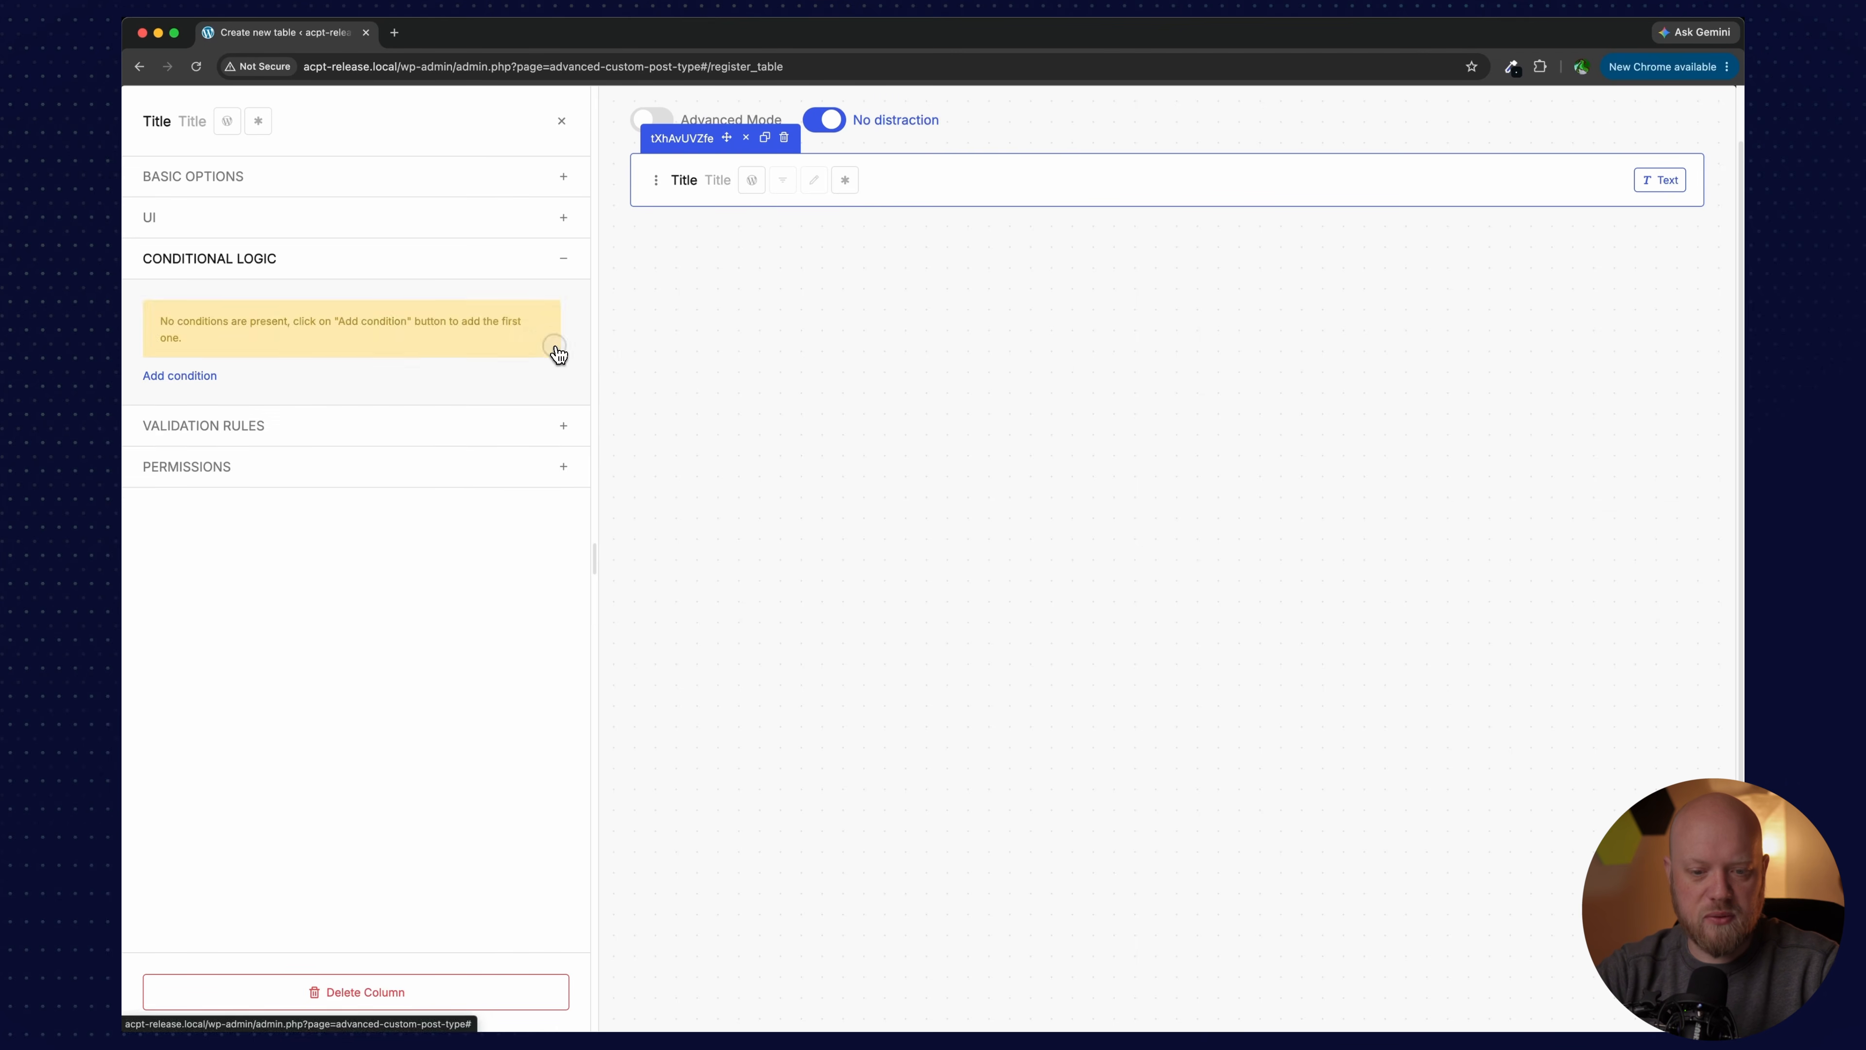
left_click(564, 266)
Step: Try out a validation rule on the Title column and delete it again
left_click(564, 302)
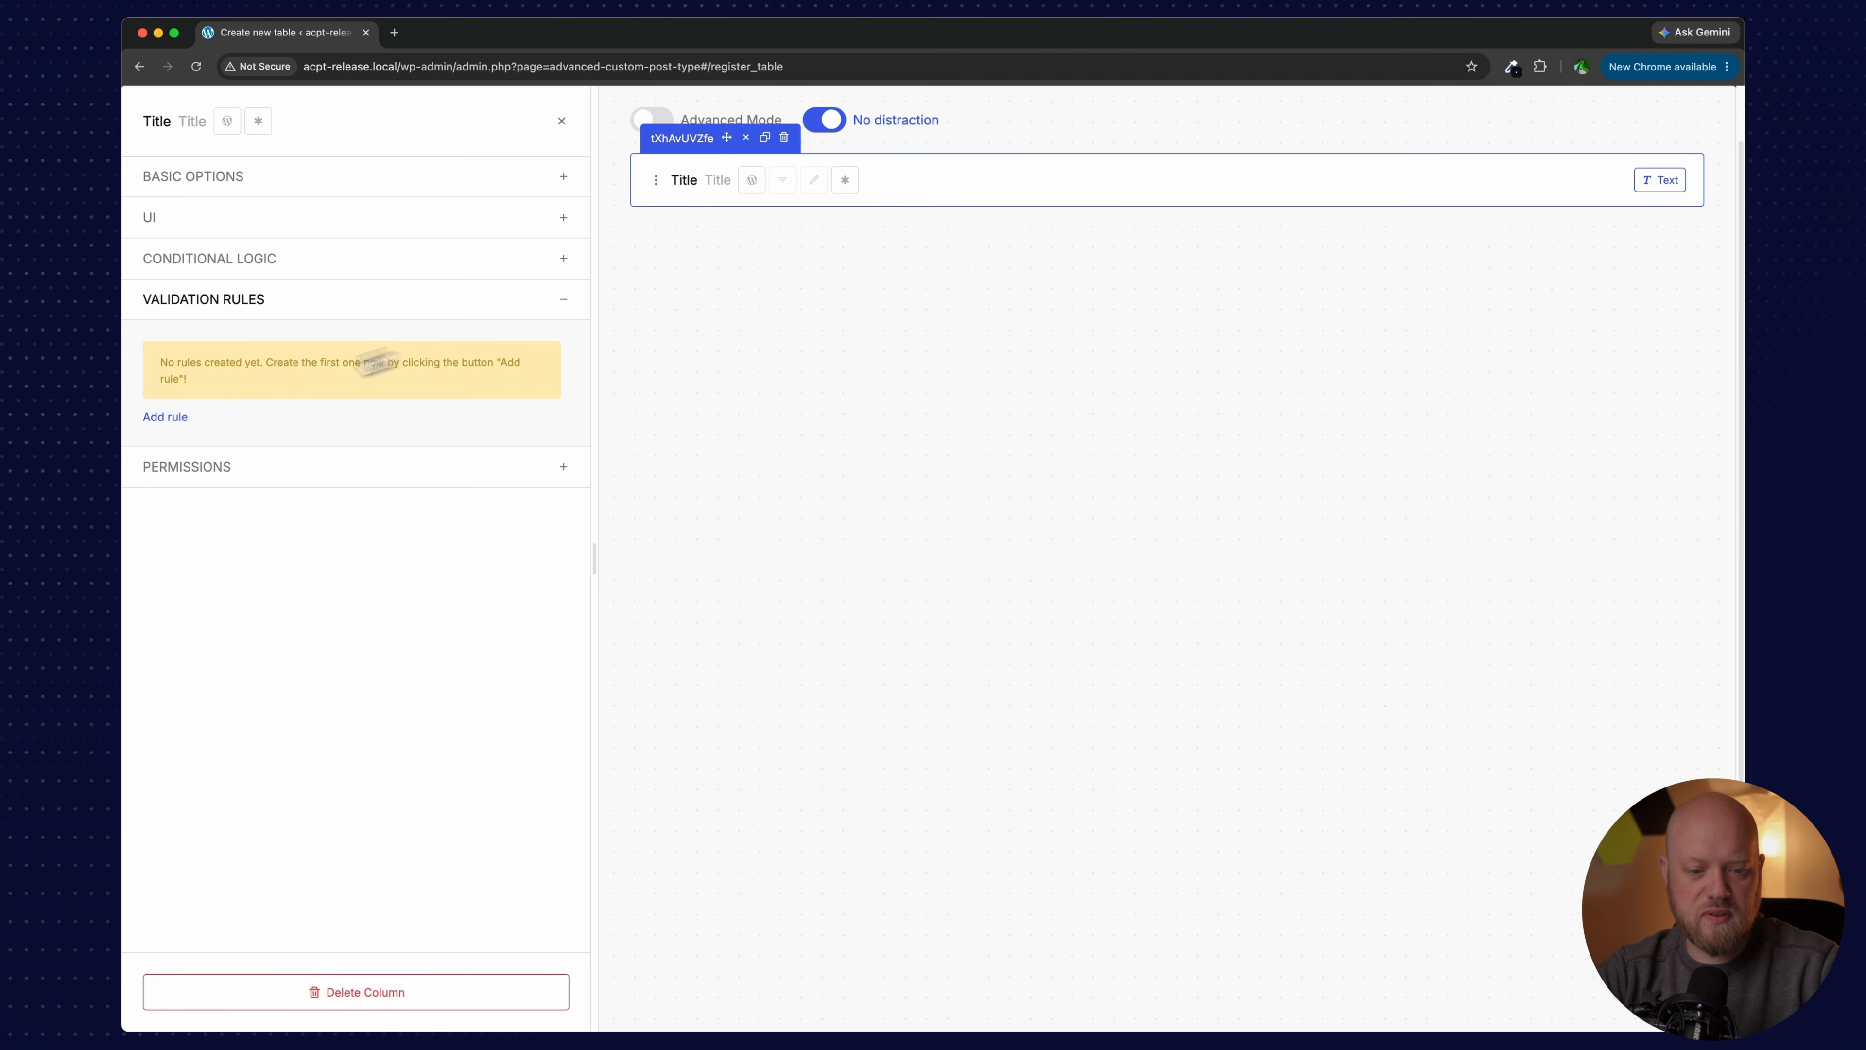
left_click(178, 424)
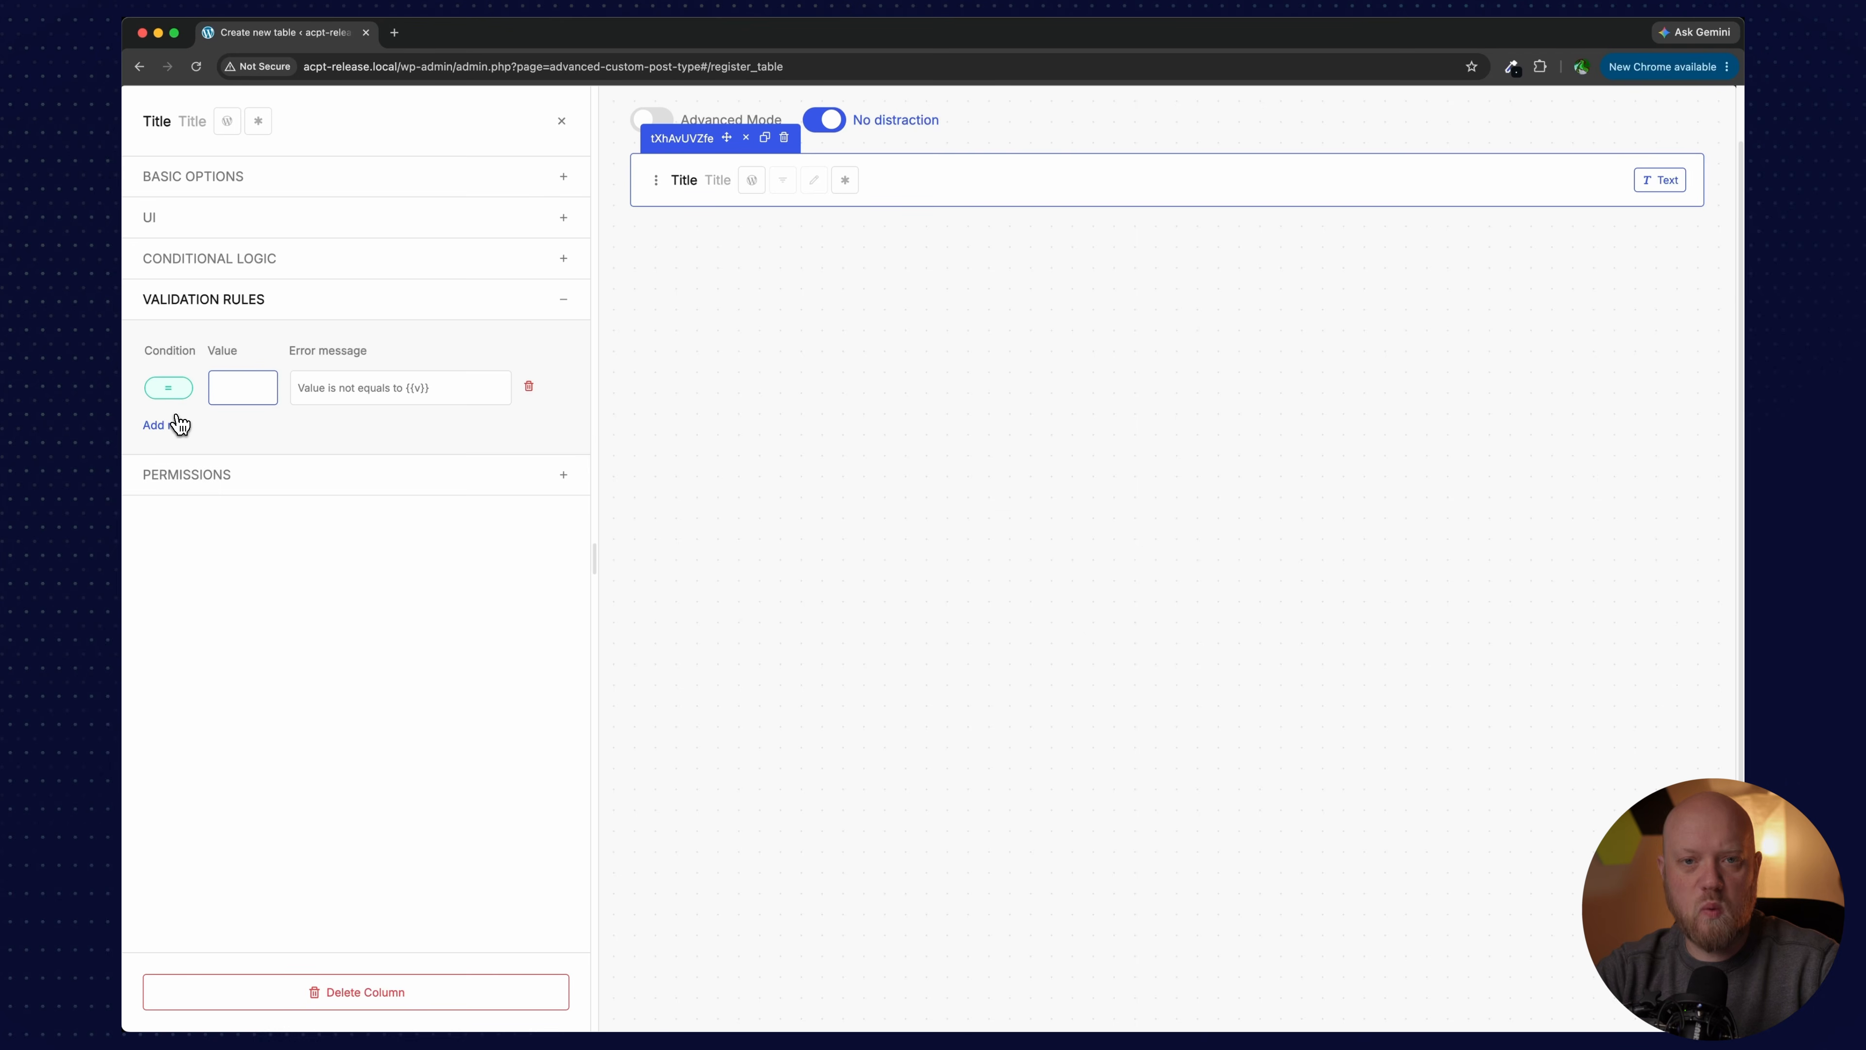
left_click(528, 385)
left_click(563, 302)
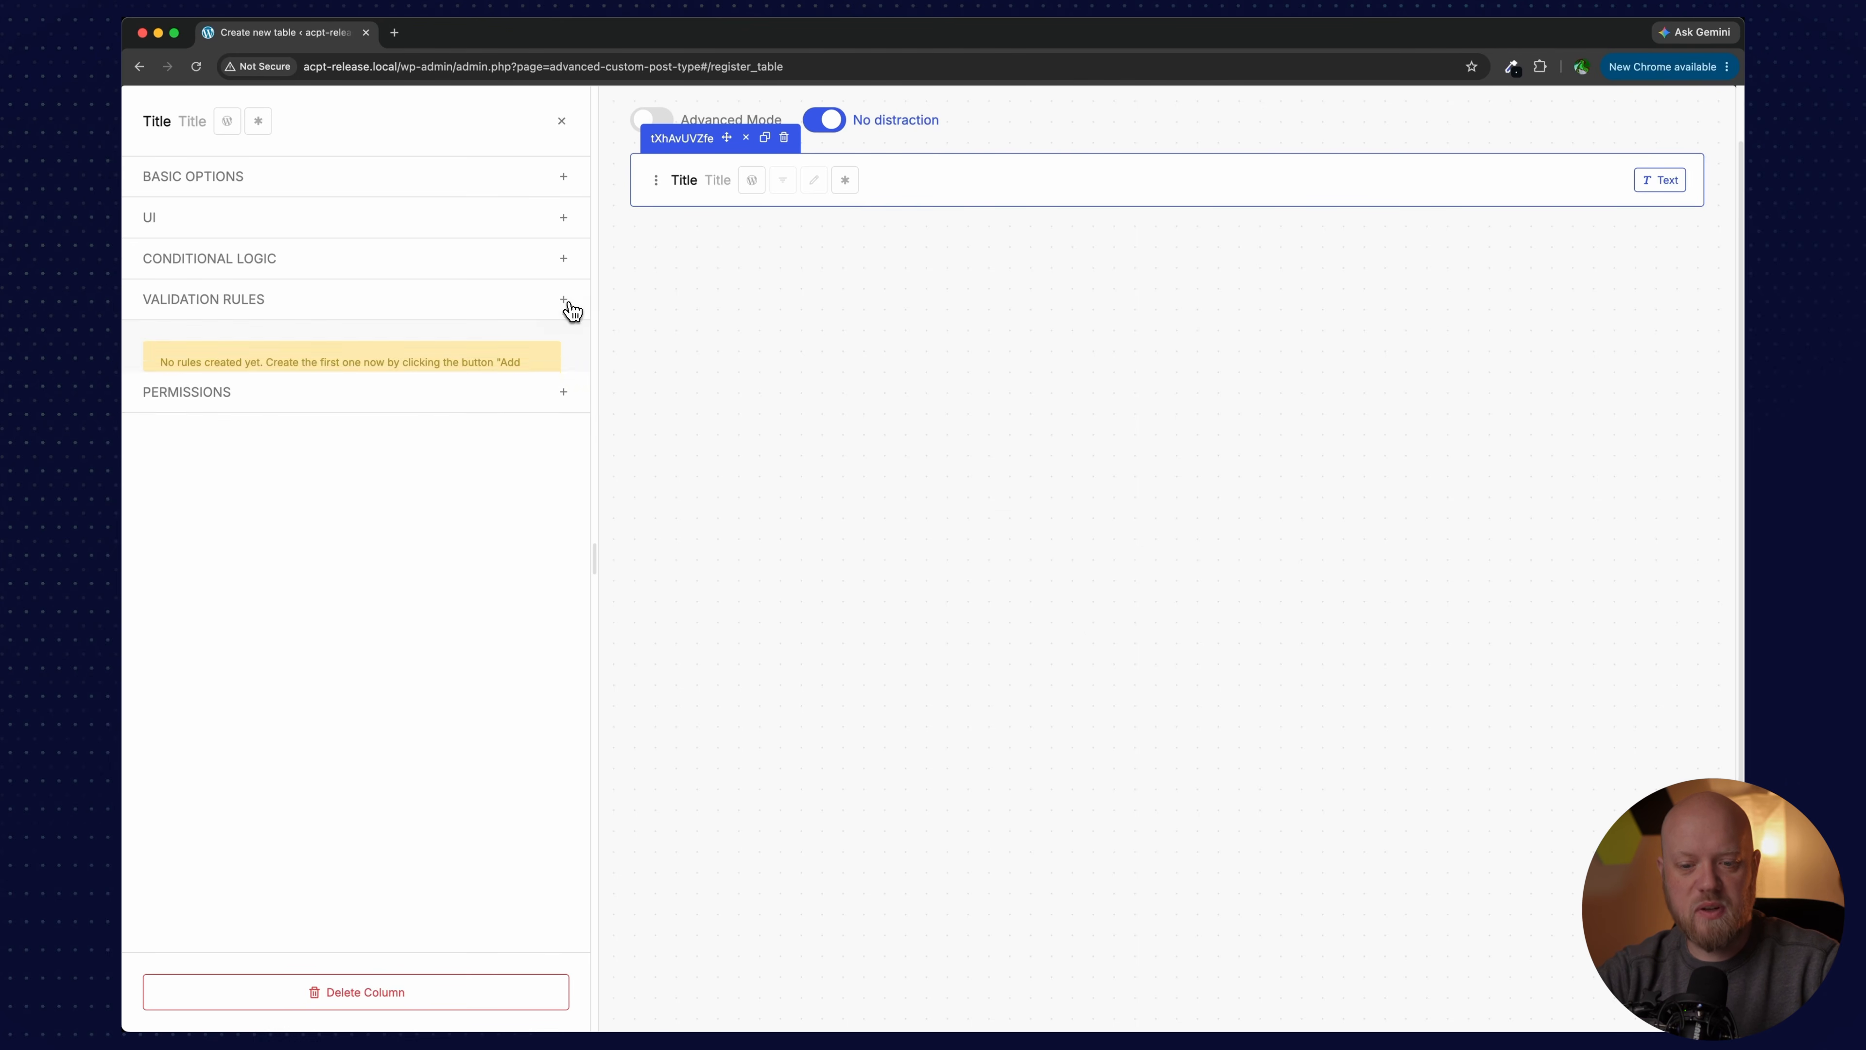
Step: Try out a permission for the Administrator role on the Title column and remove it
left_click(564, 340)
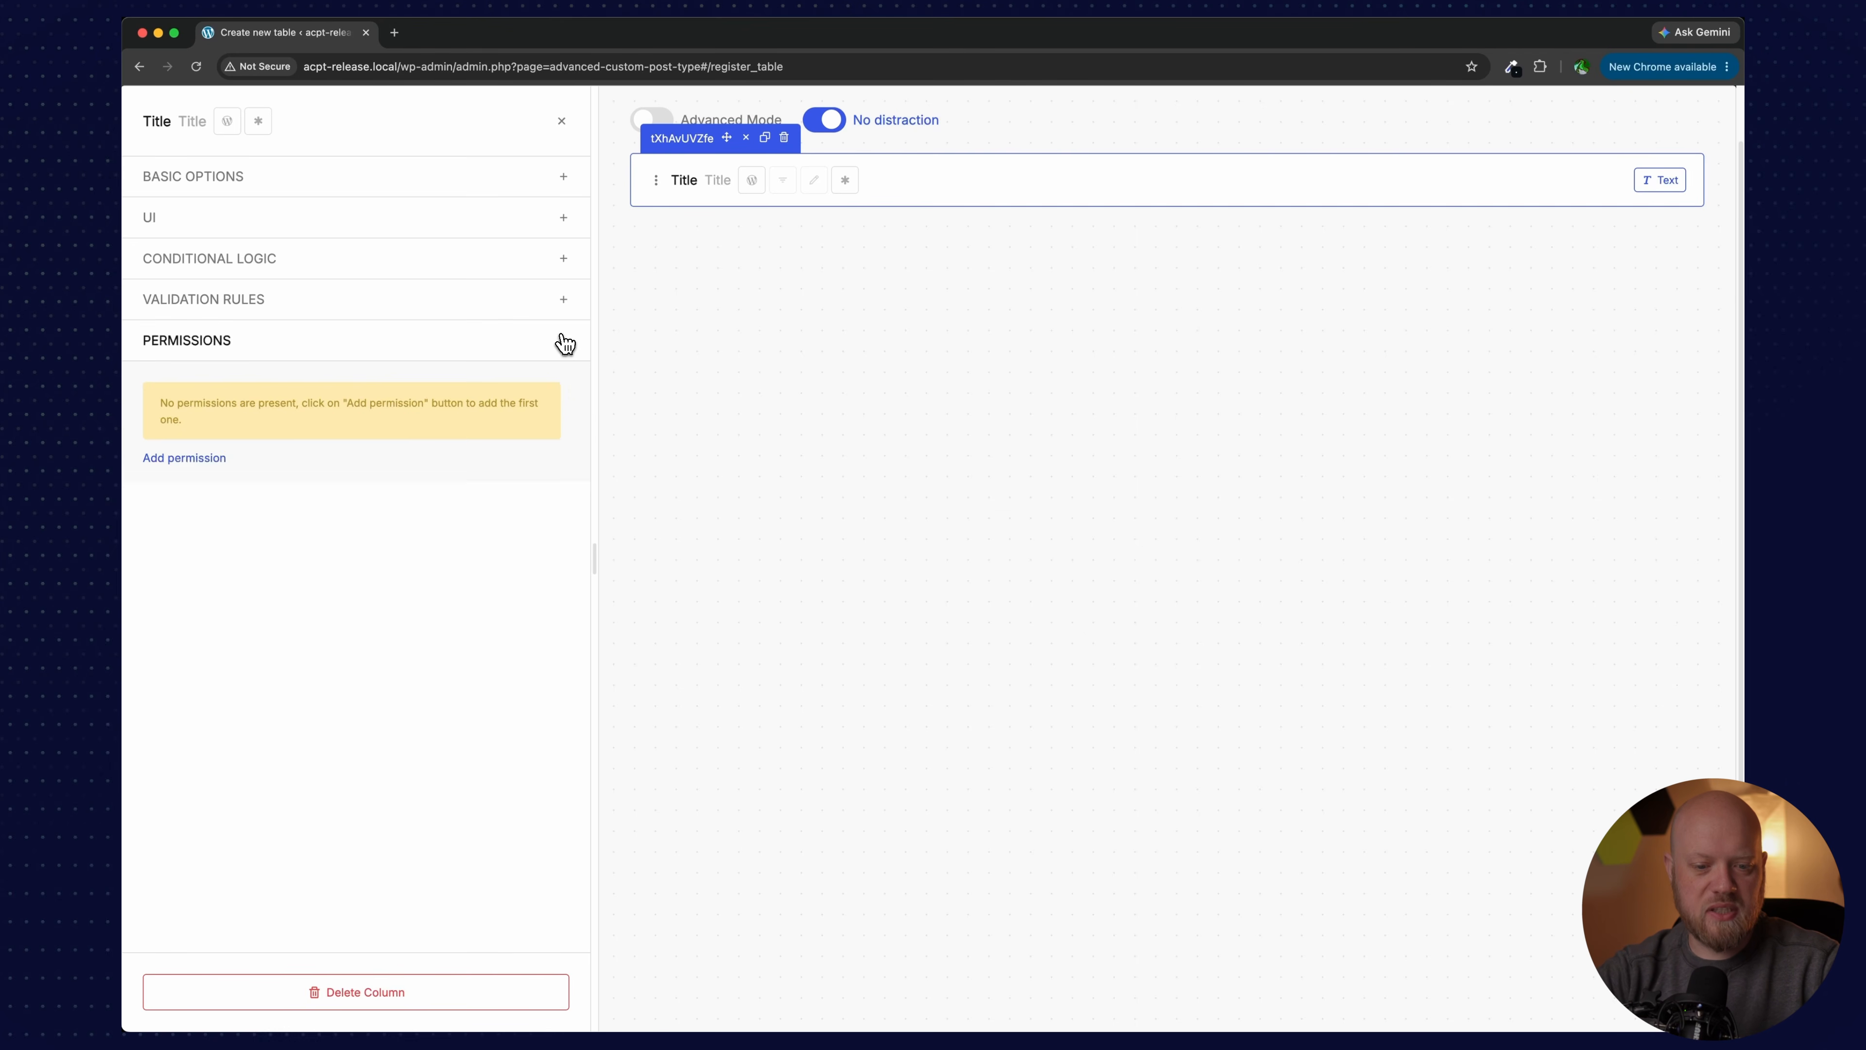
left_click(215, 458)
left_click(237, 441)
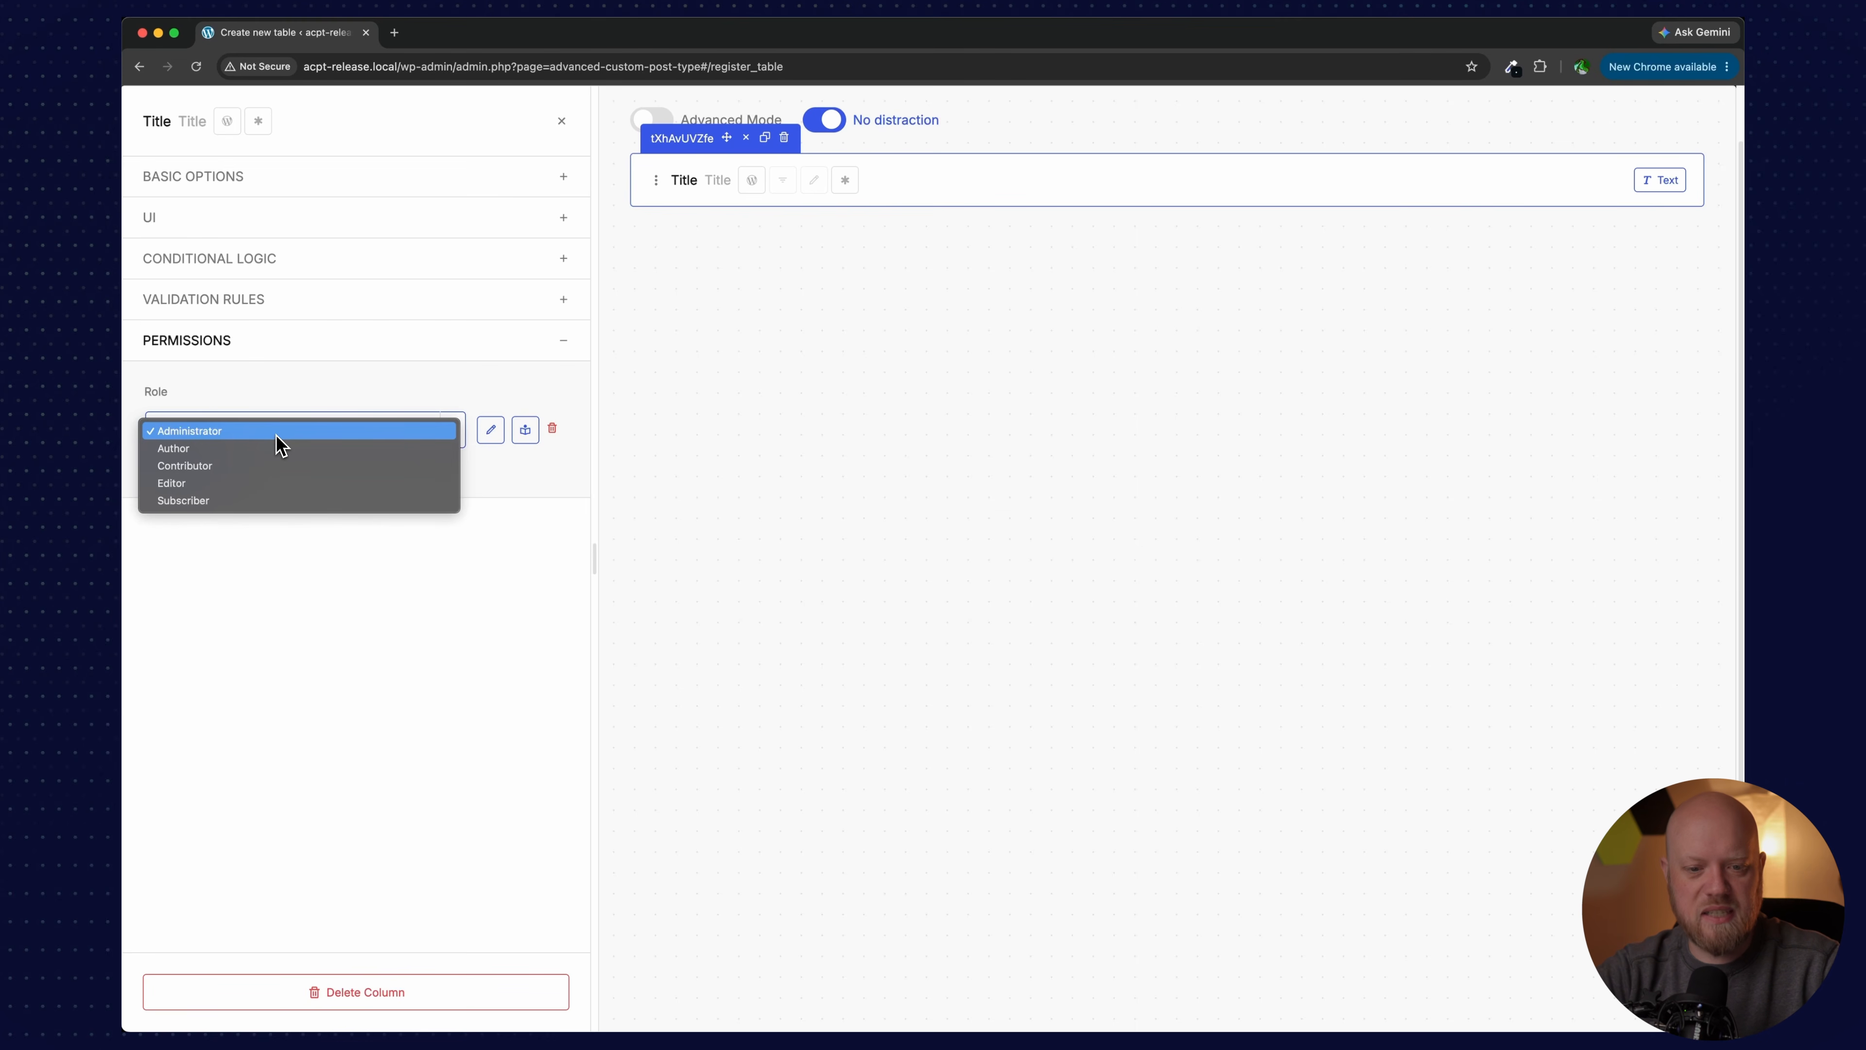
left_click(296, 430)
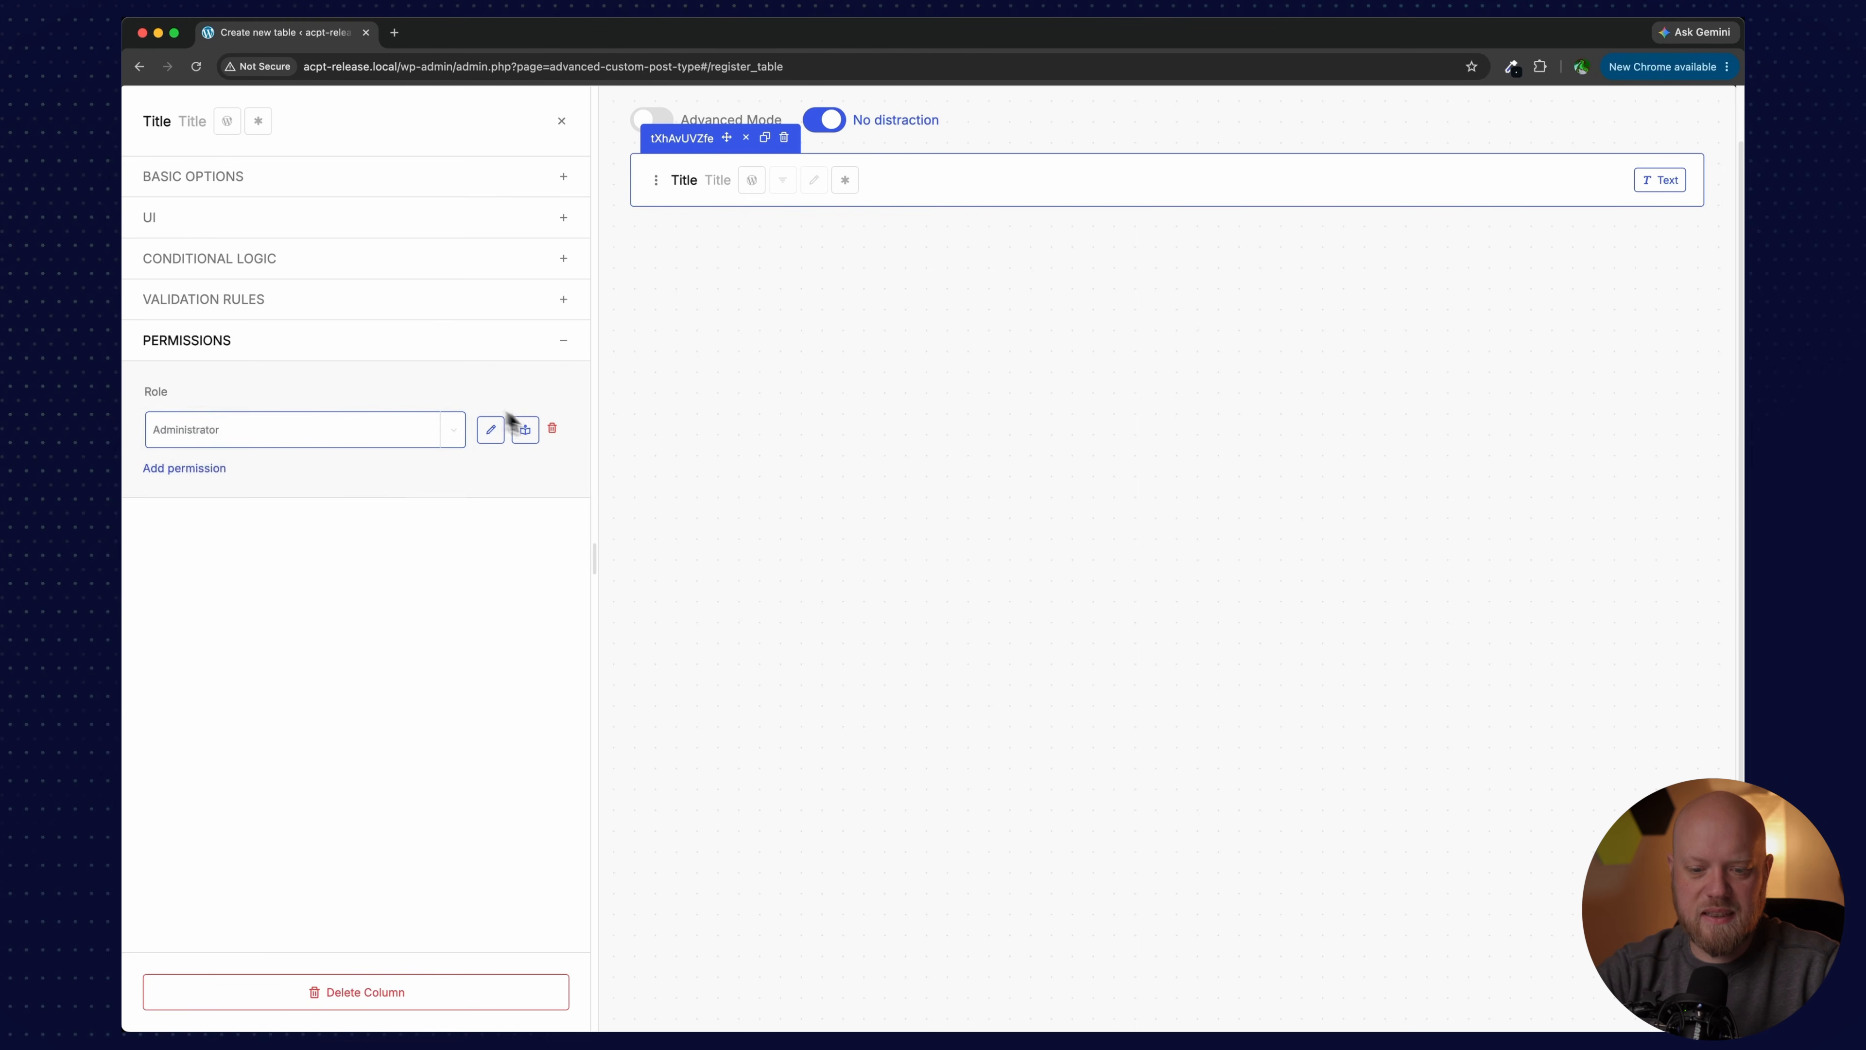
left_click(551, 429)
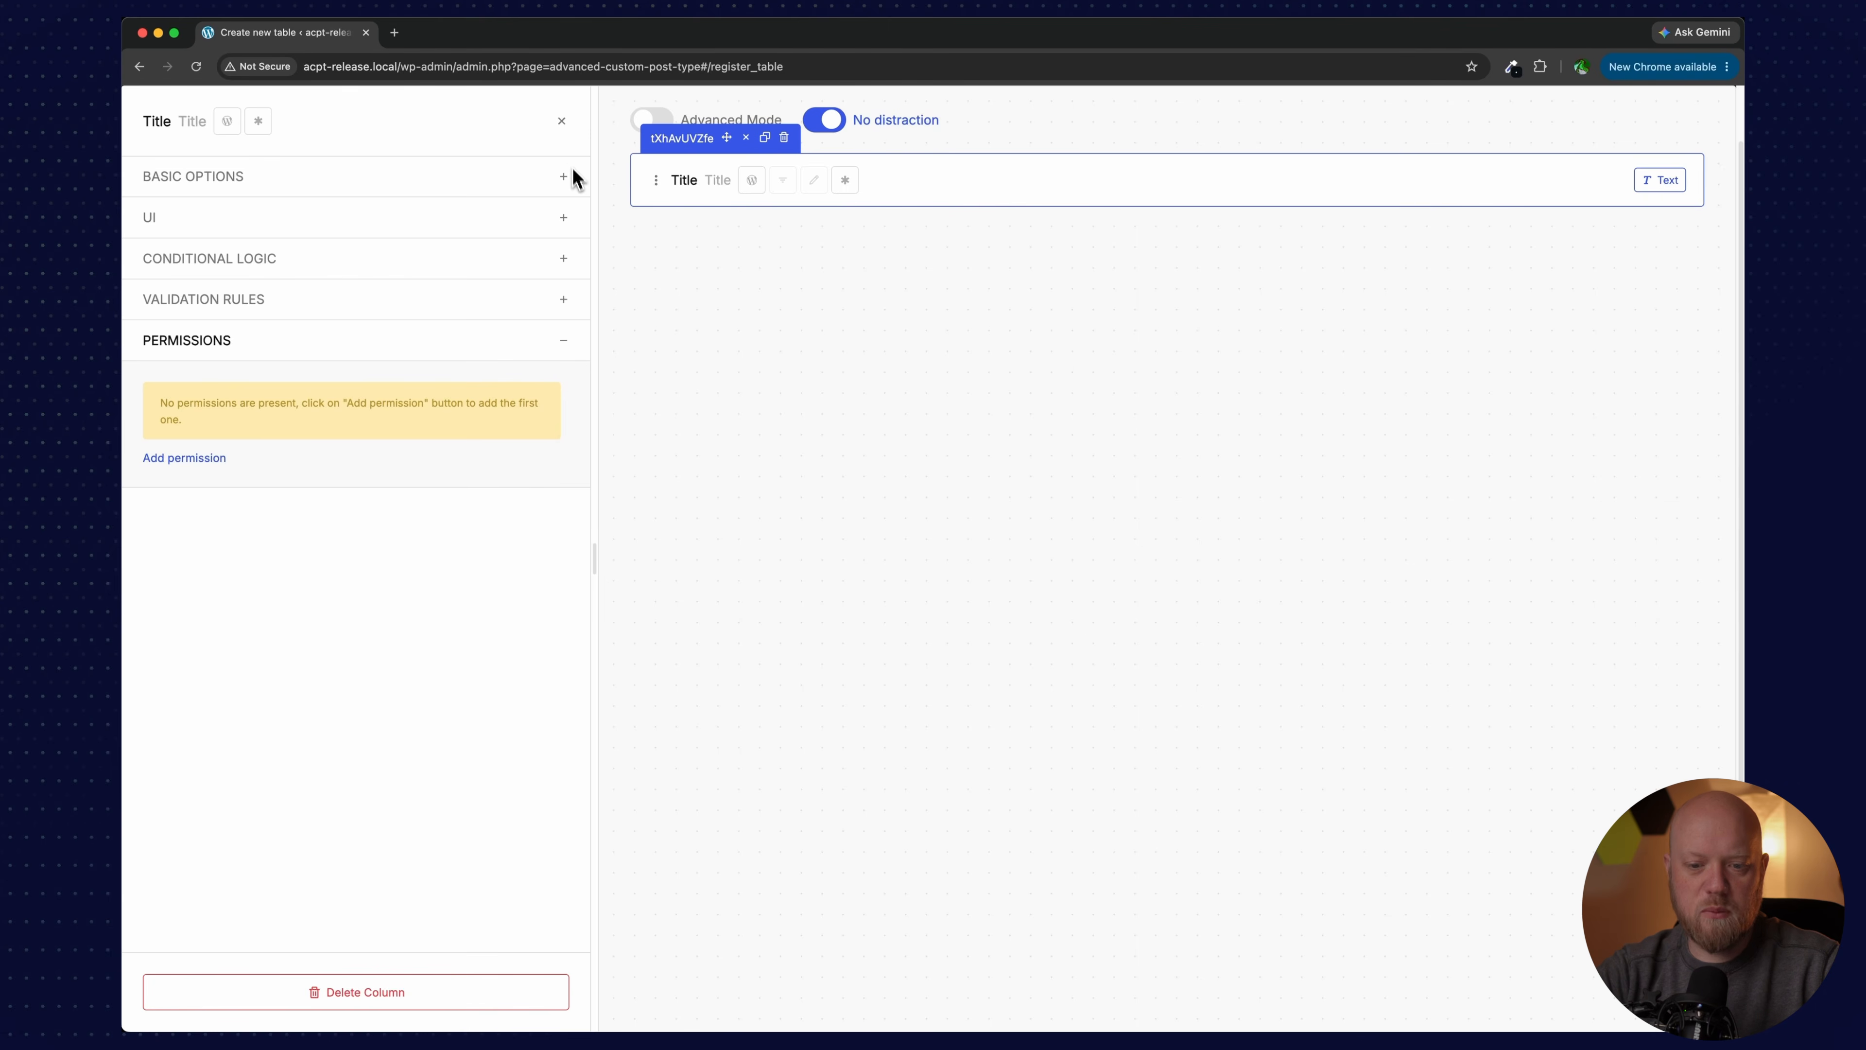
Step: Close the Title column's settings and add a Number column labelled "ISBN" below it
left_click(567, 125)
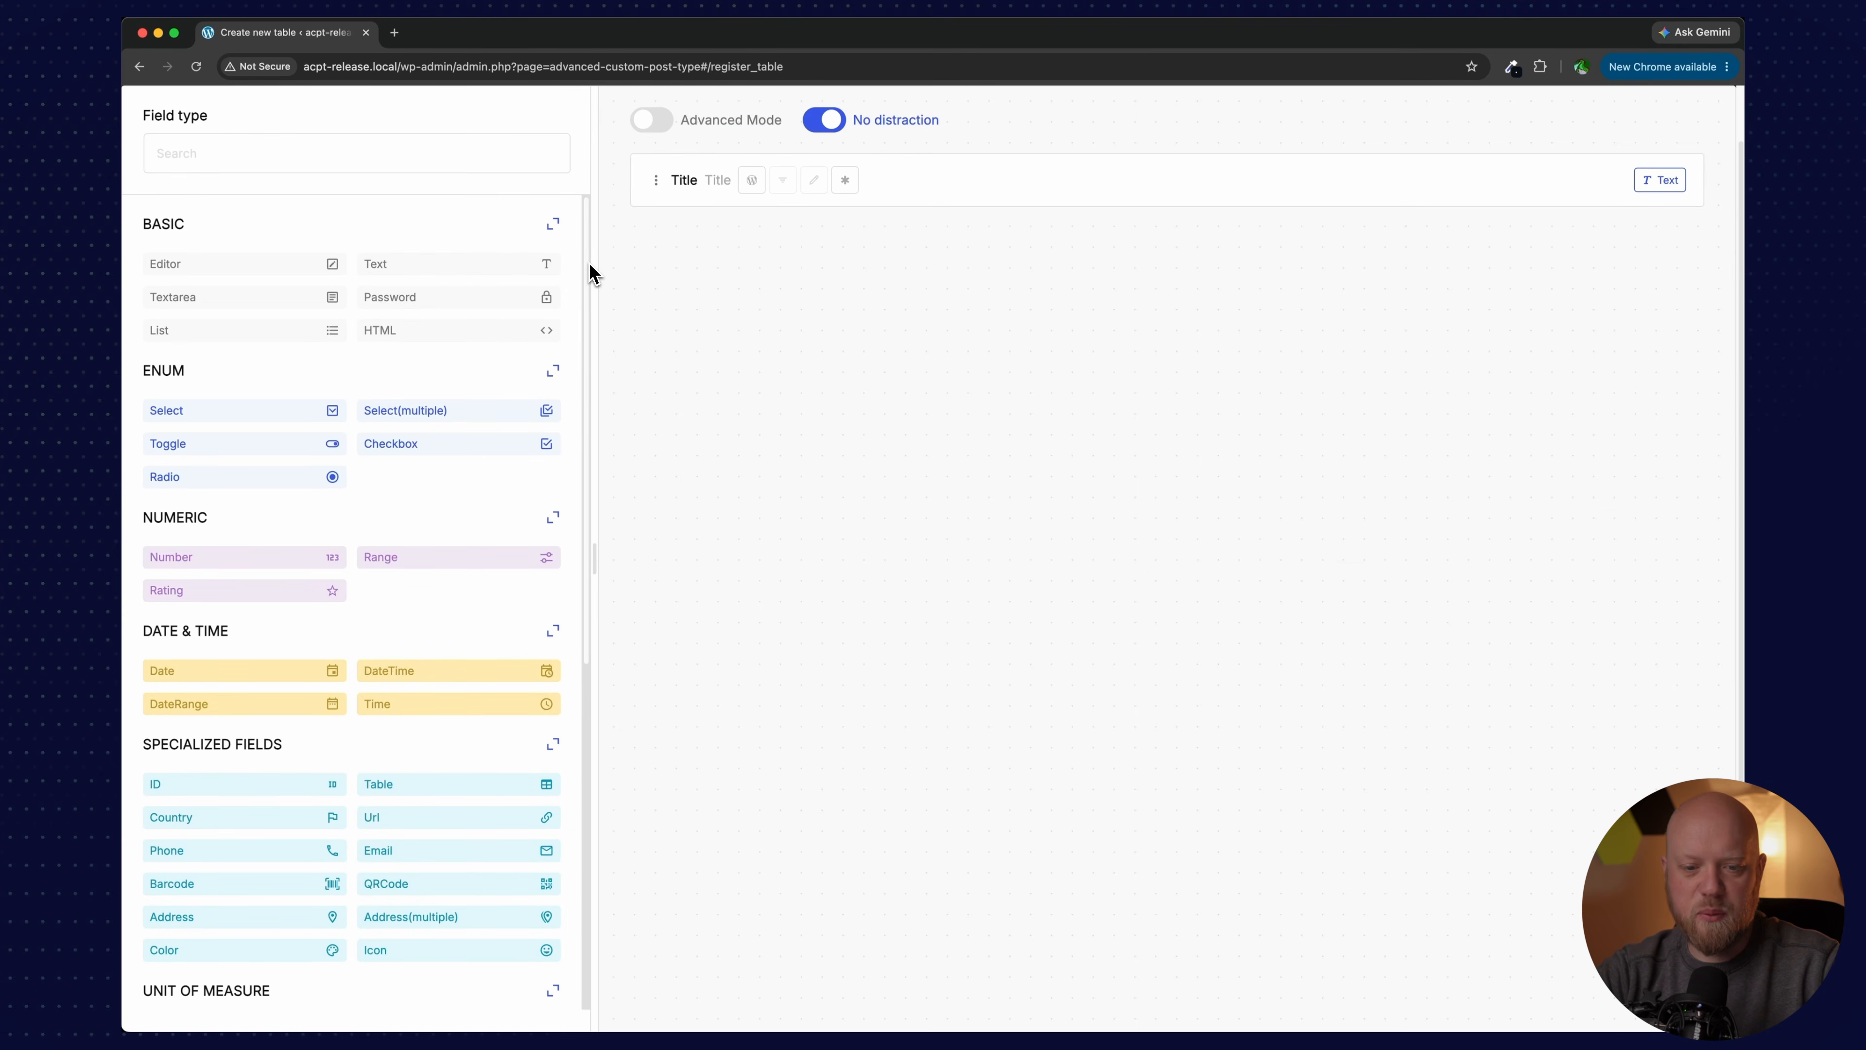
scroll(458, 503, "down", 5)
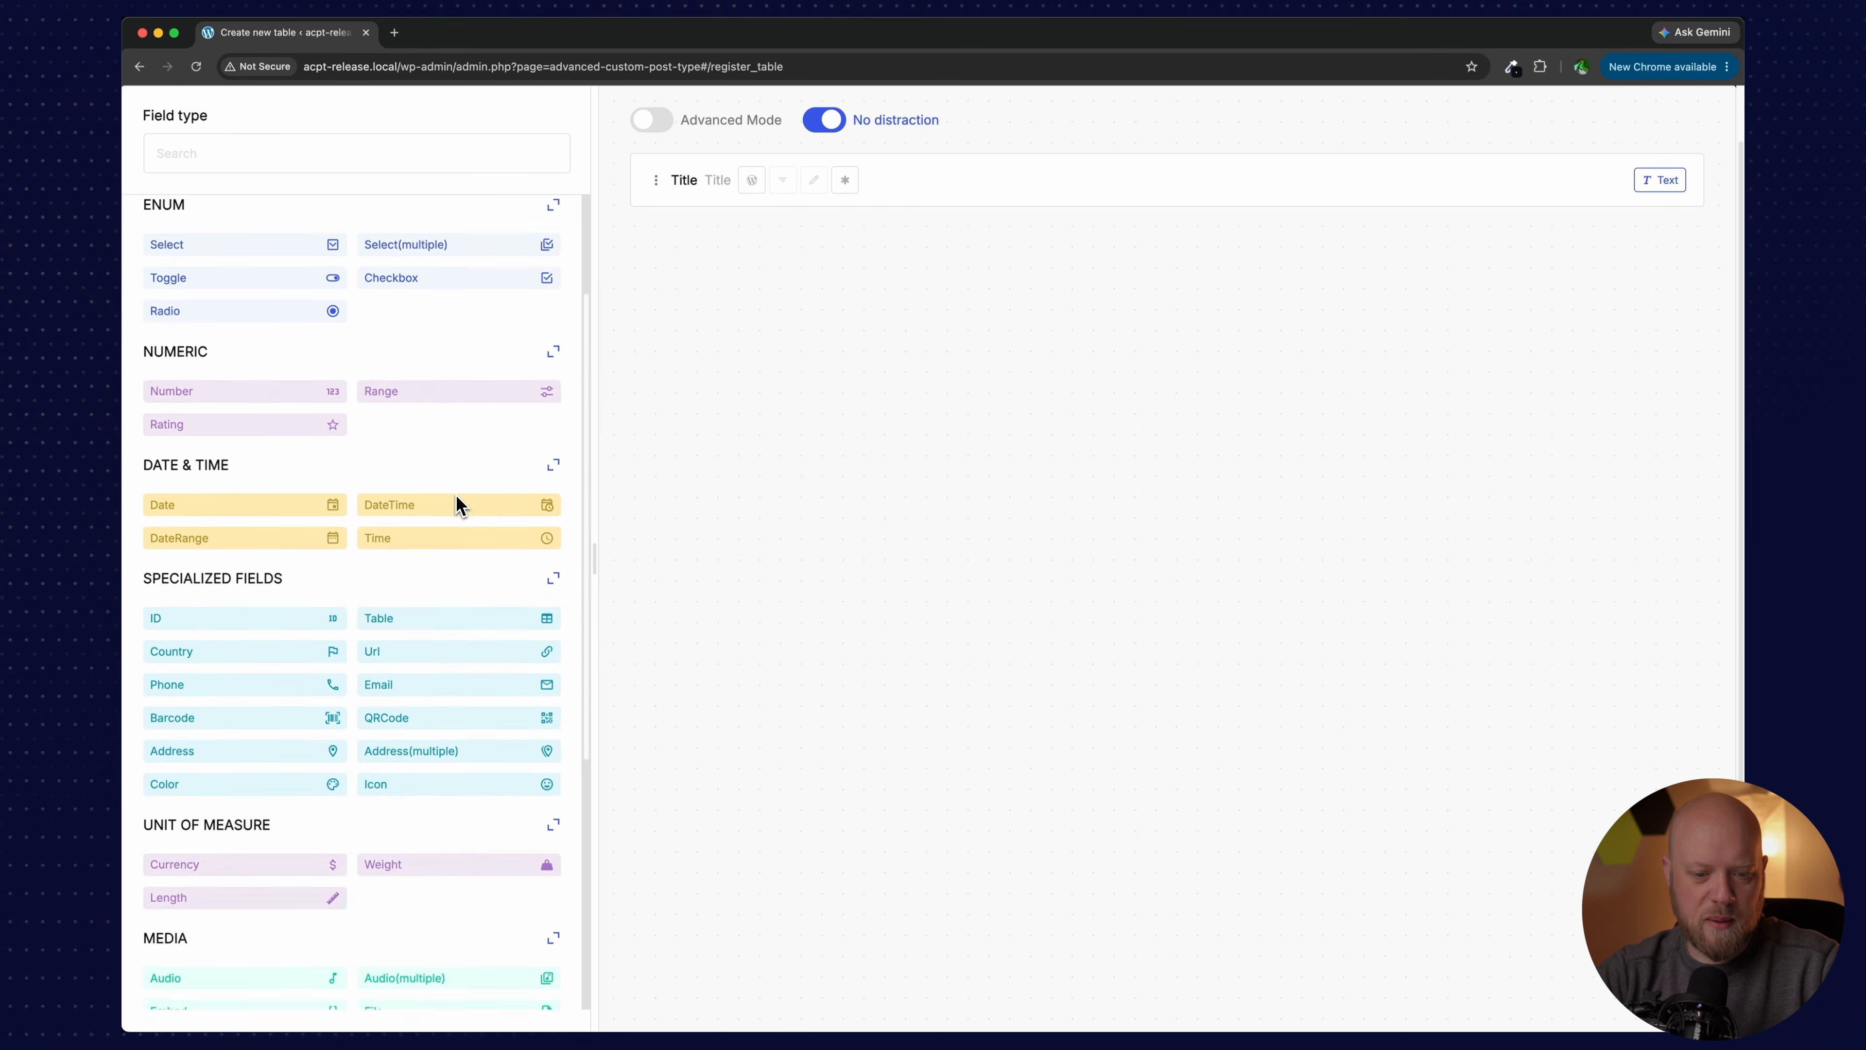
scroll(457, 503, "up", 5)
left_click(292, 158)
type("number")
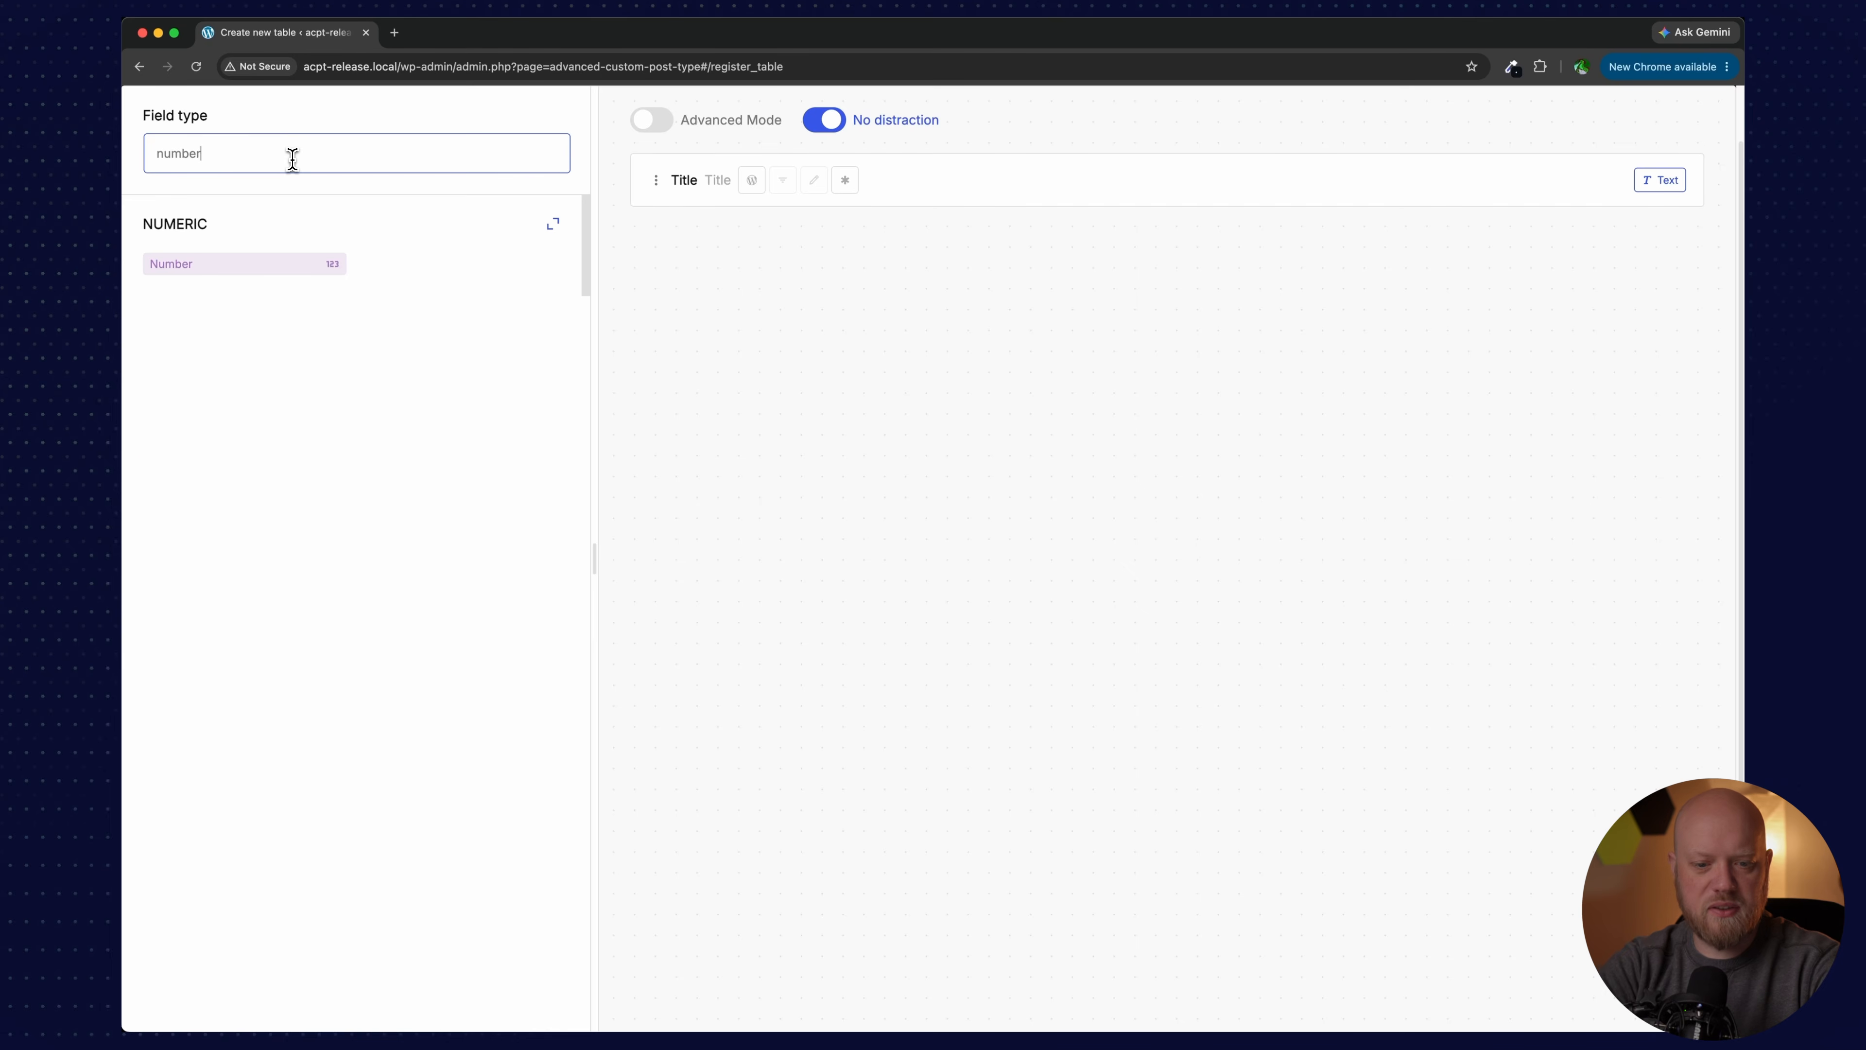
left_click_drag(221, 263, 804, 220)
left_click(292, 373)
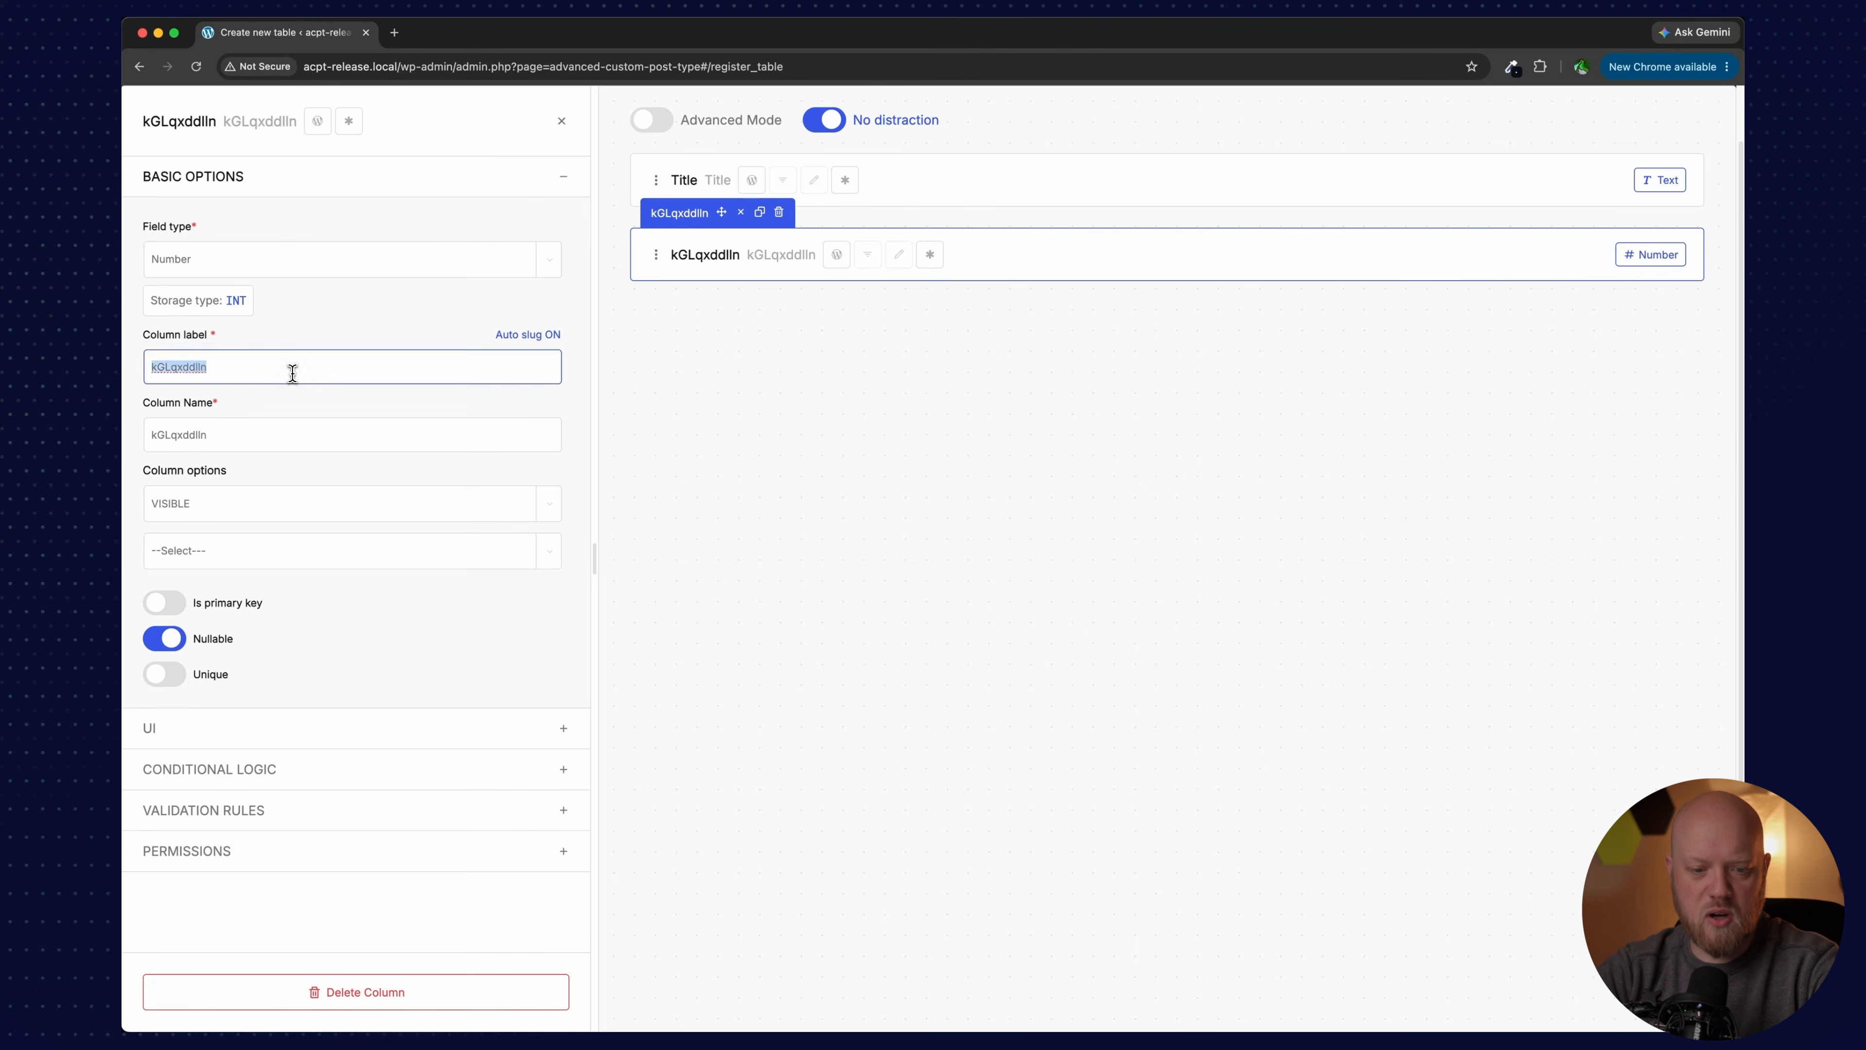
type("ISBN")
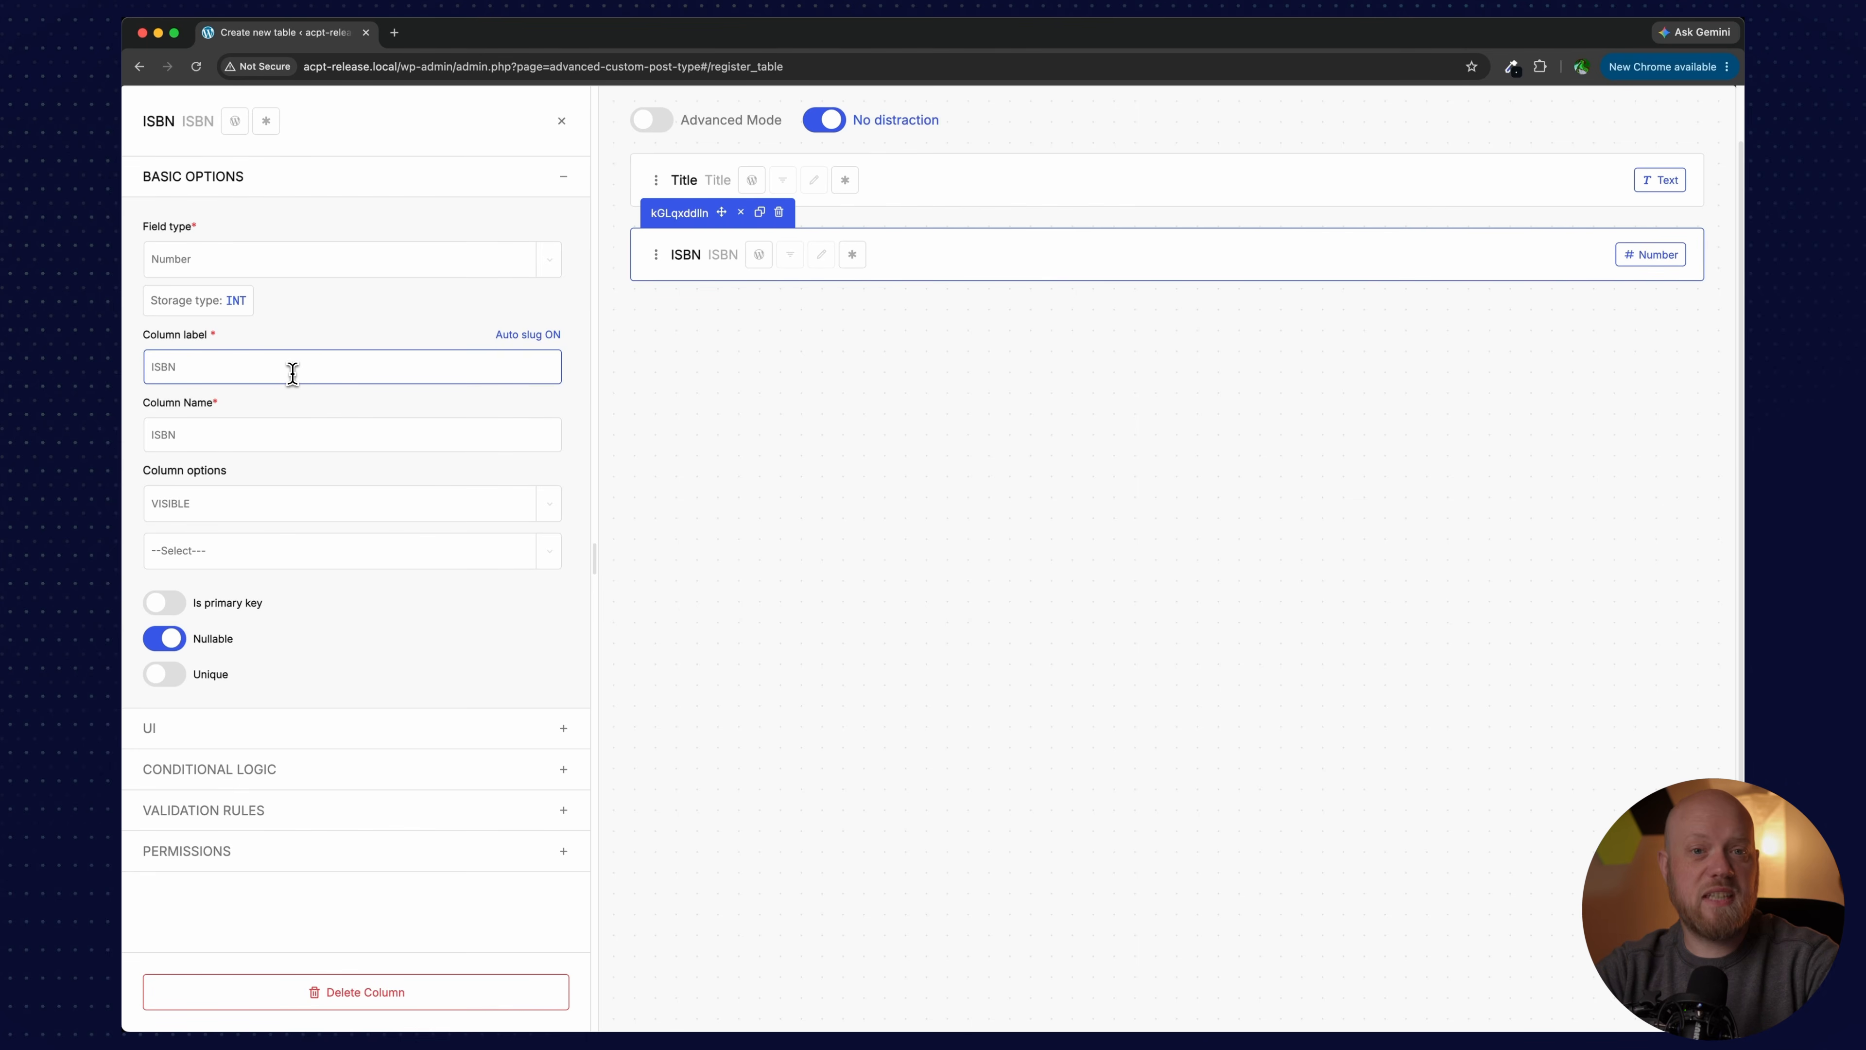
left_click(564, 178)
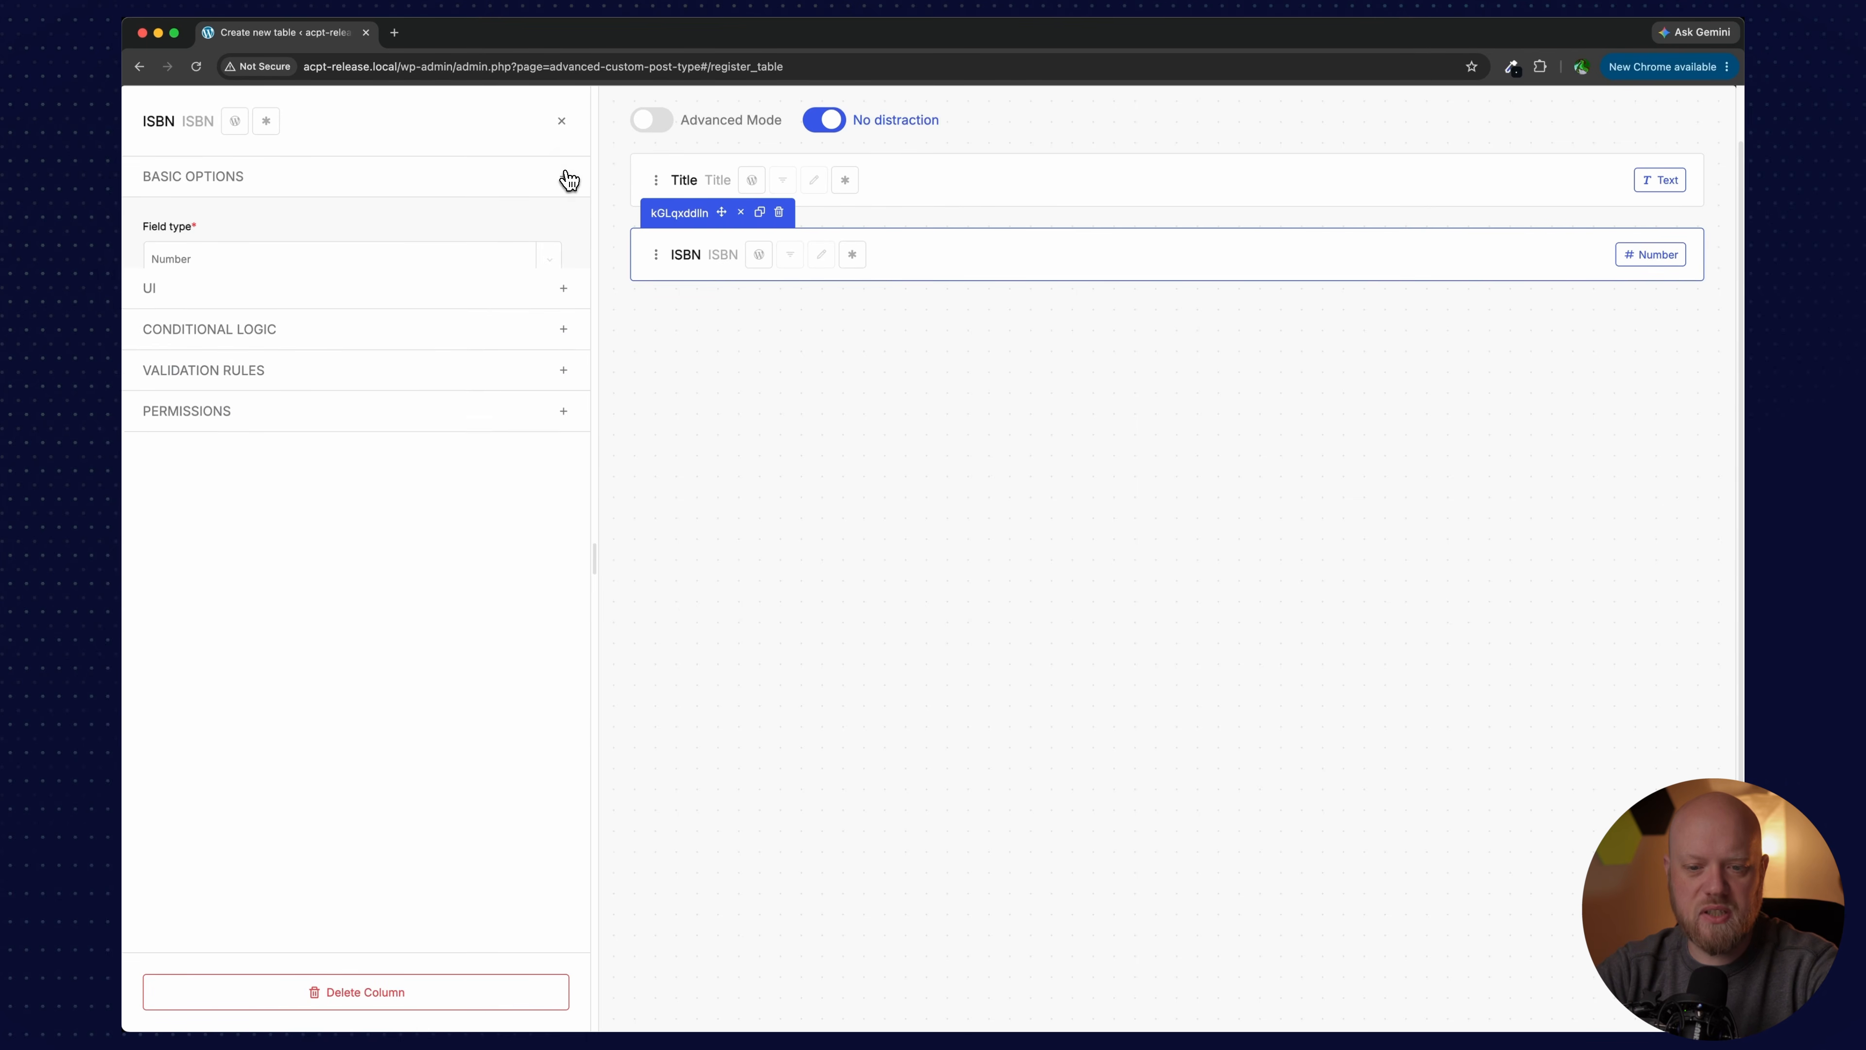
Step: Turn off No distraction mode and save the table without adding any indexes or foreign keys
left_click(825, 121)
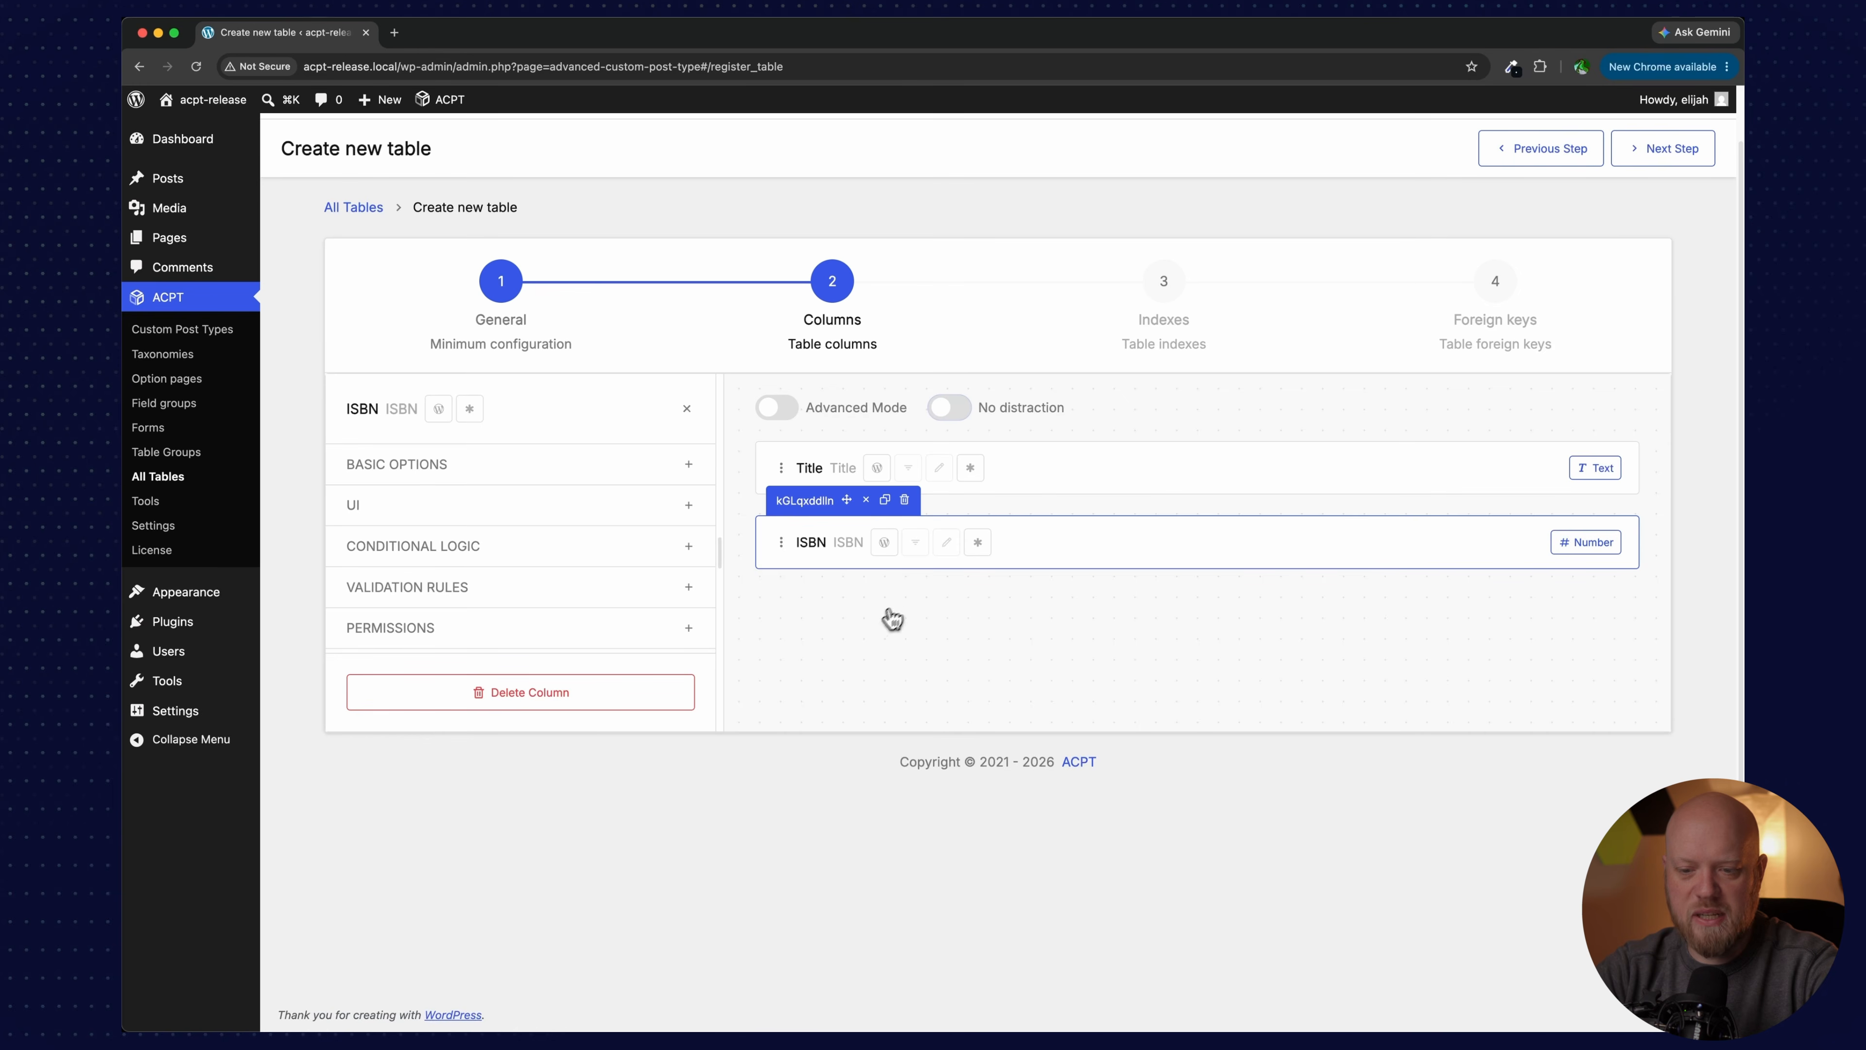
left_click(1669, 155)
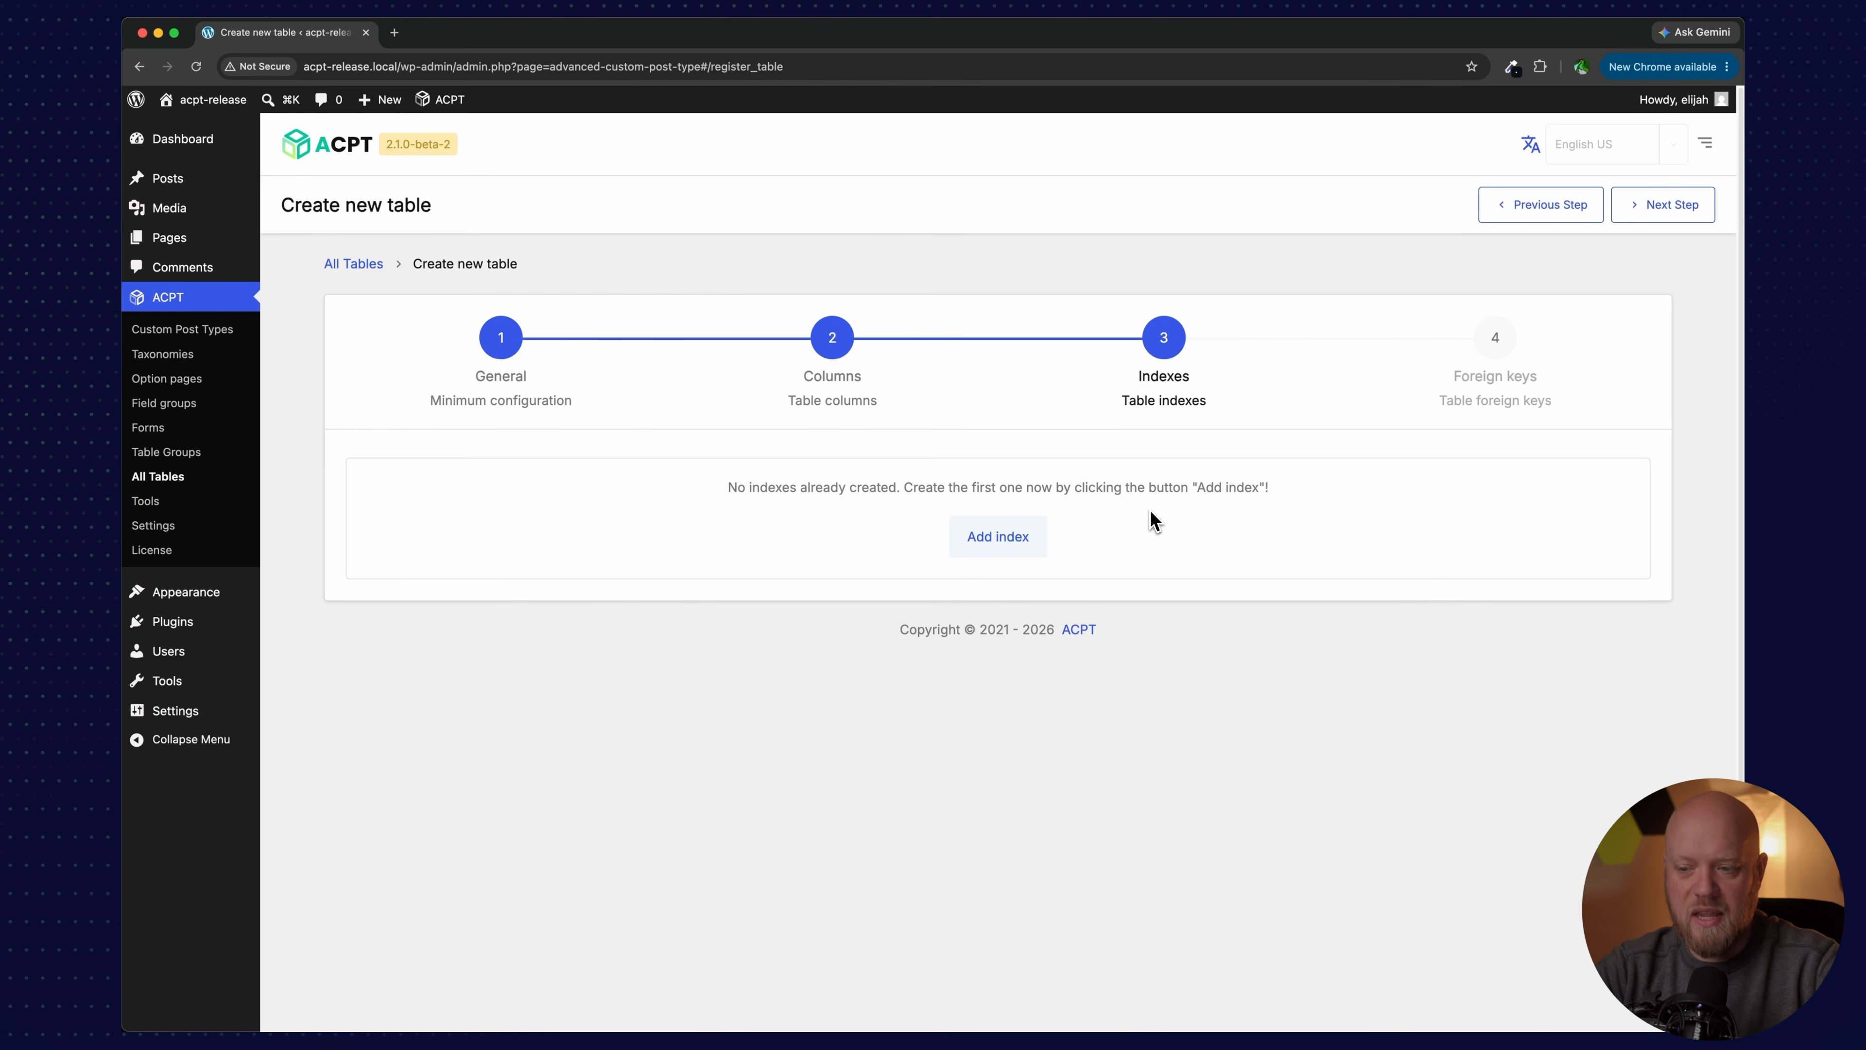
left_click(1678, 215)
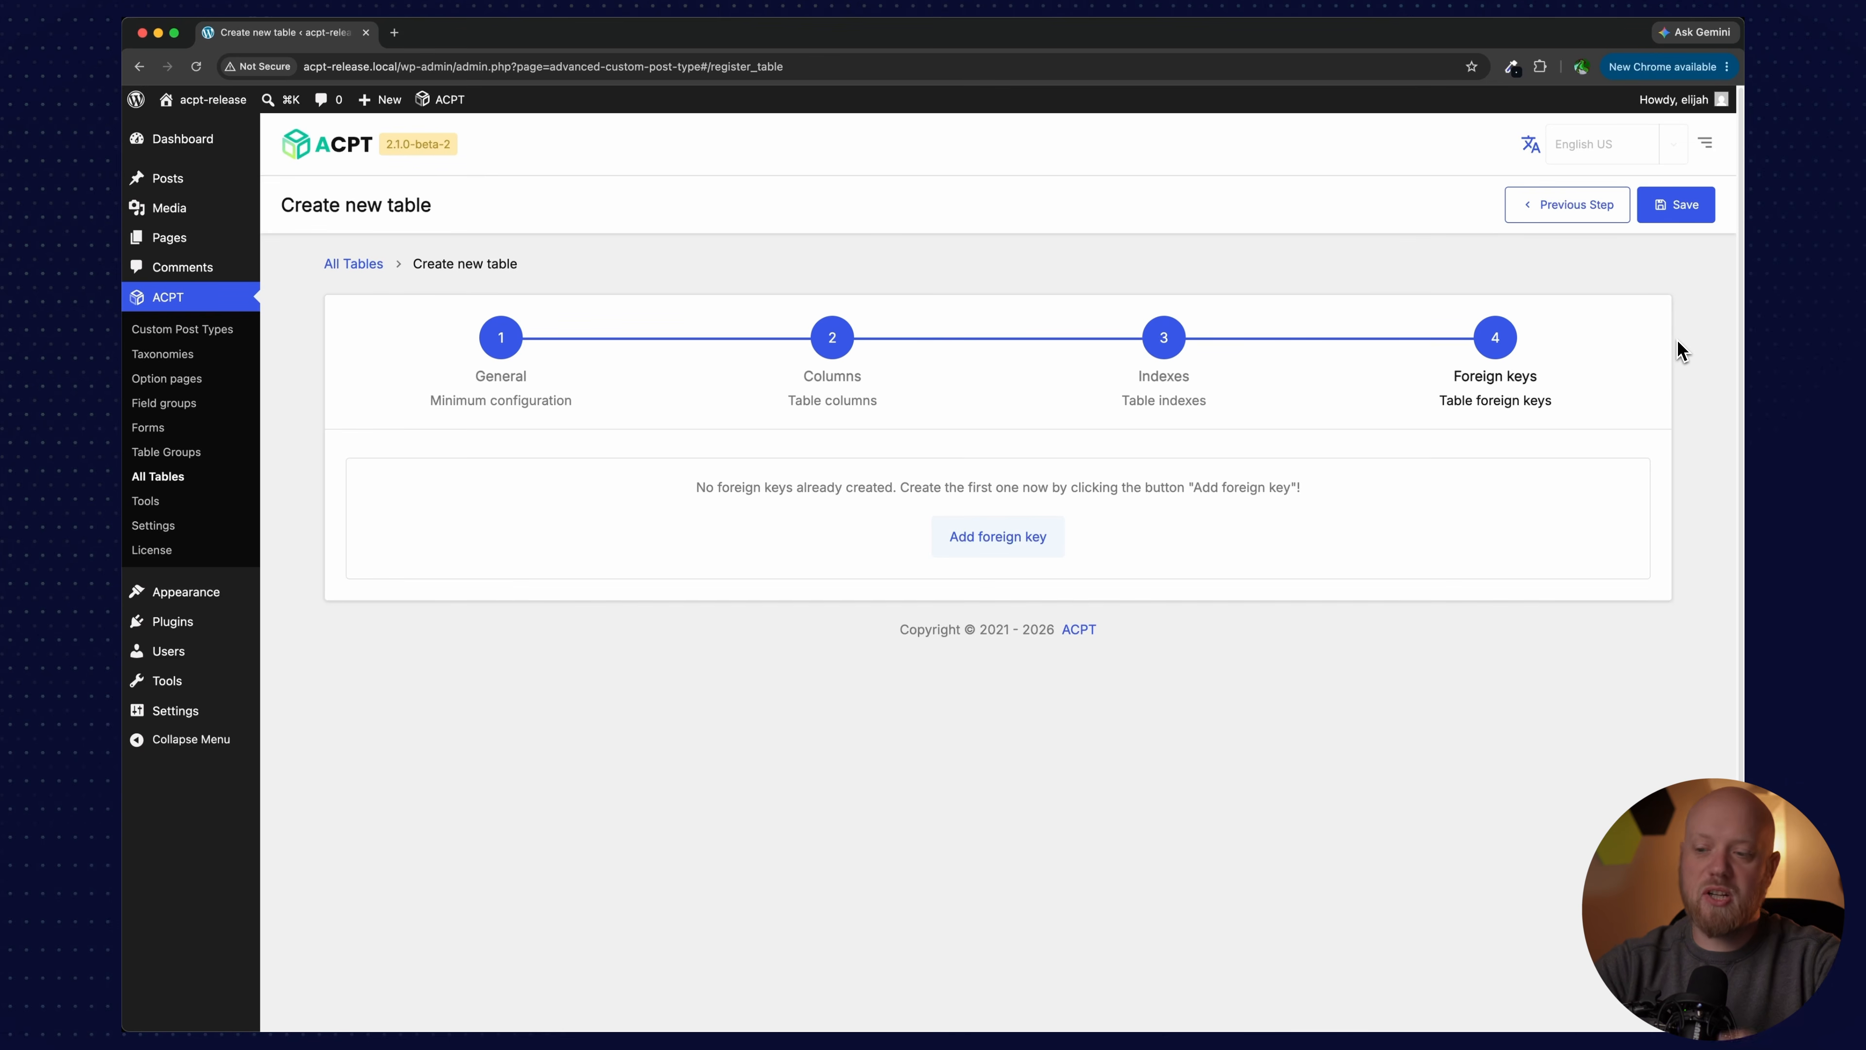
left_click(1682, 204)
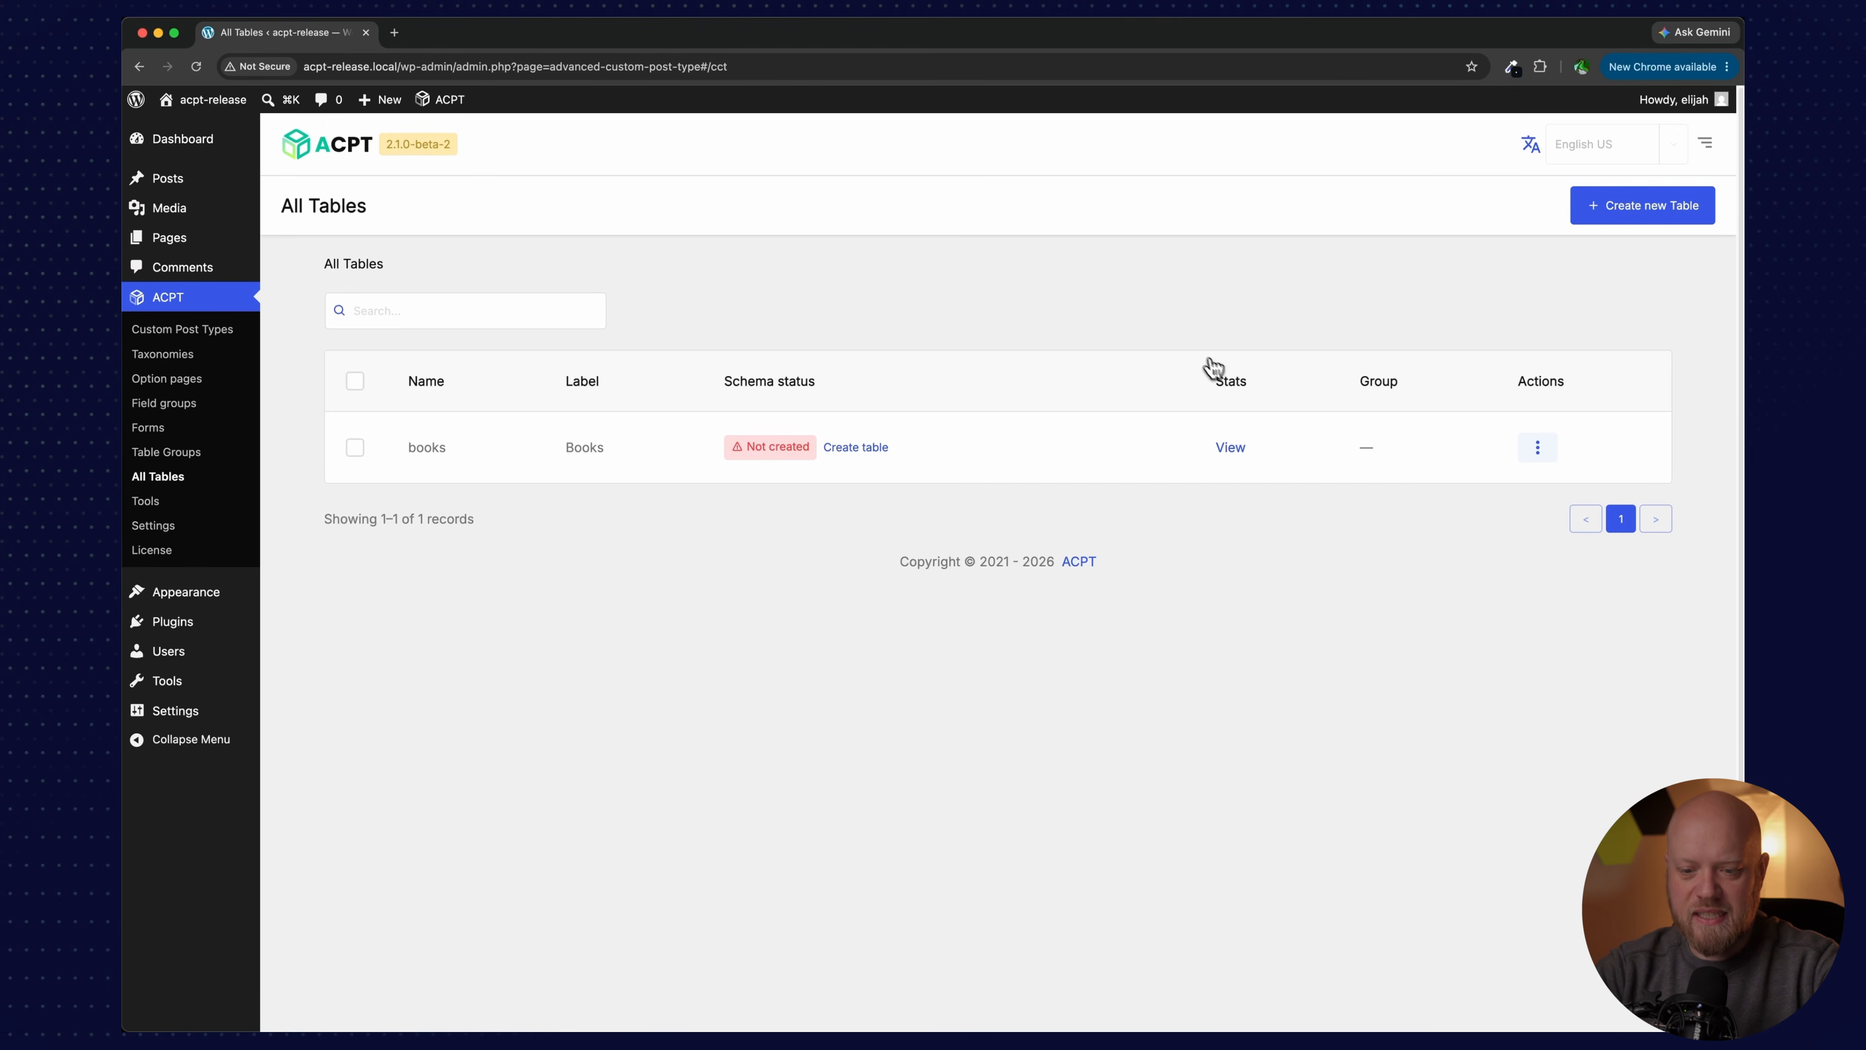
Step: Execute the queries that create the books table in the database, and open the form for a new Books record
left_click(861, 455)
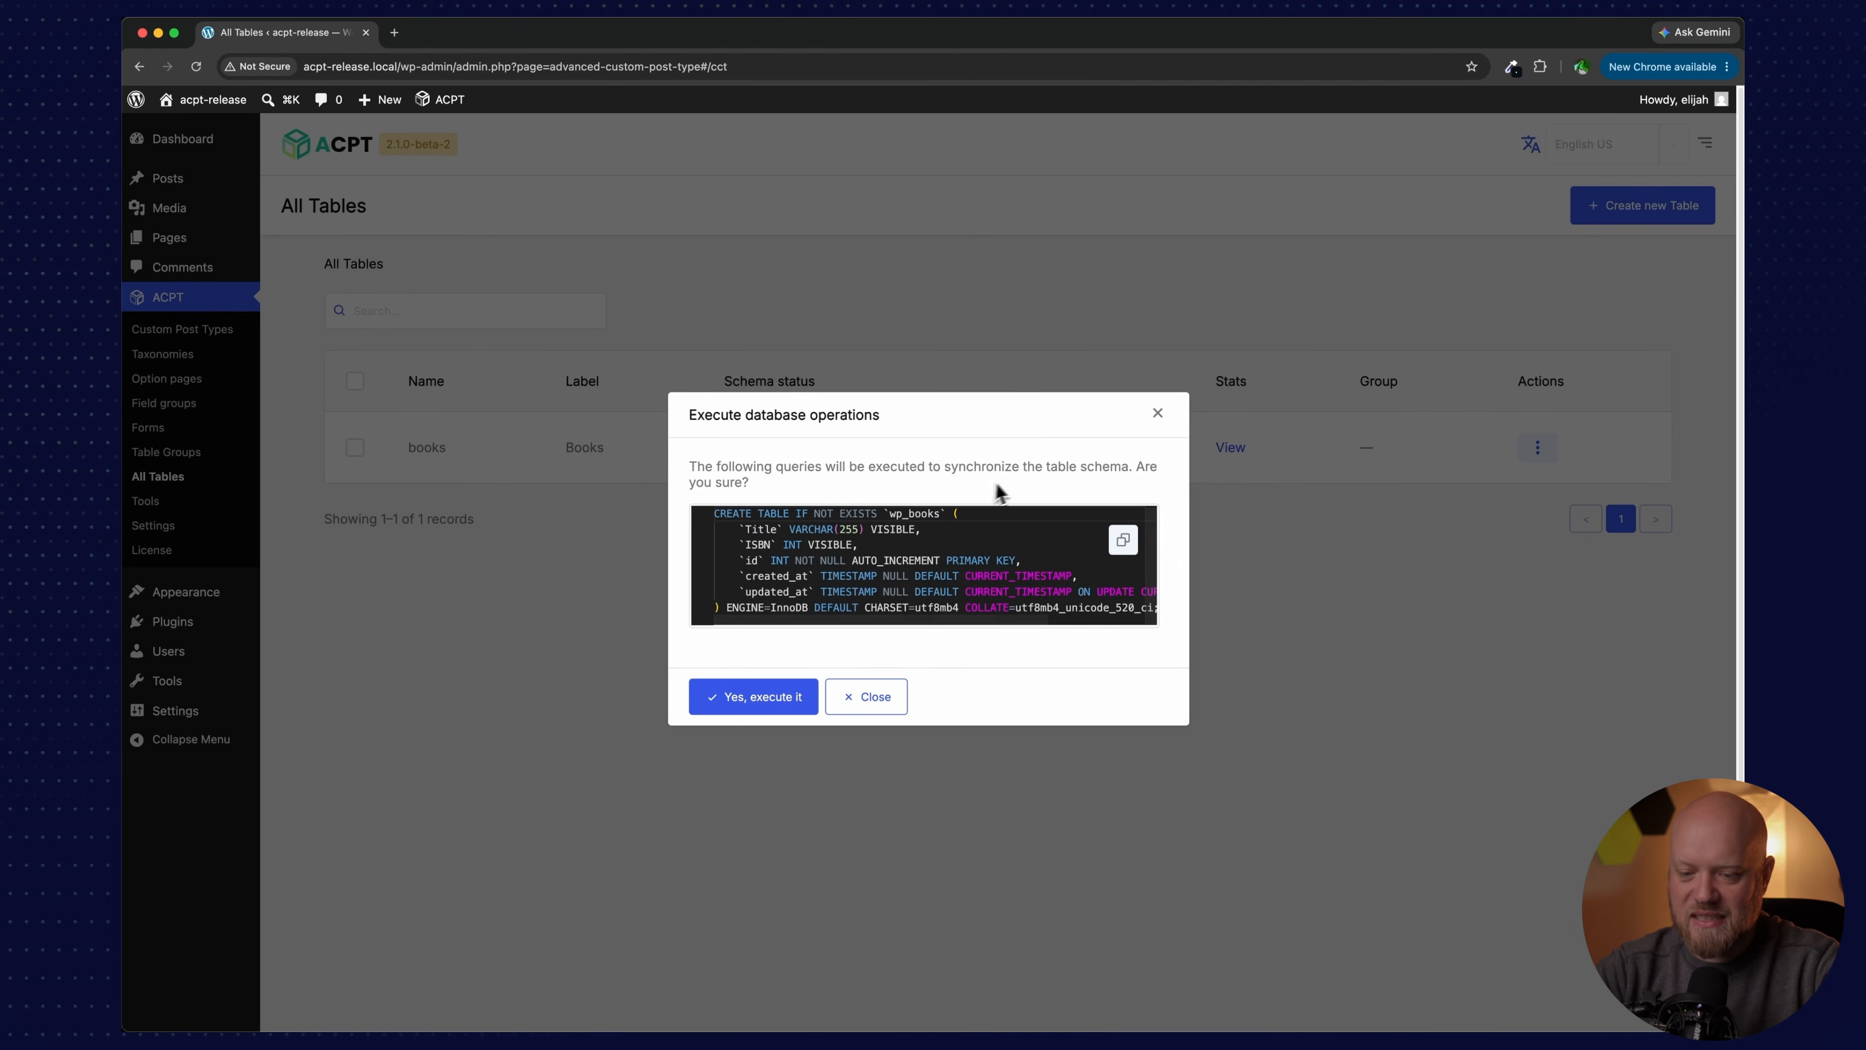
left_click(757, 698)
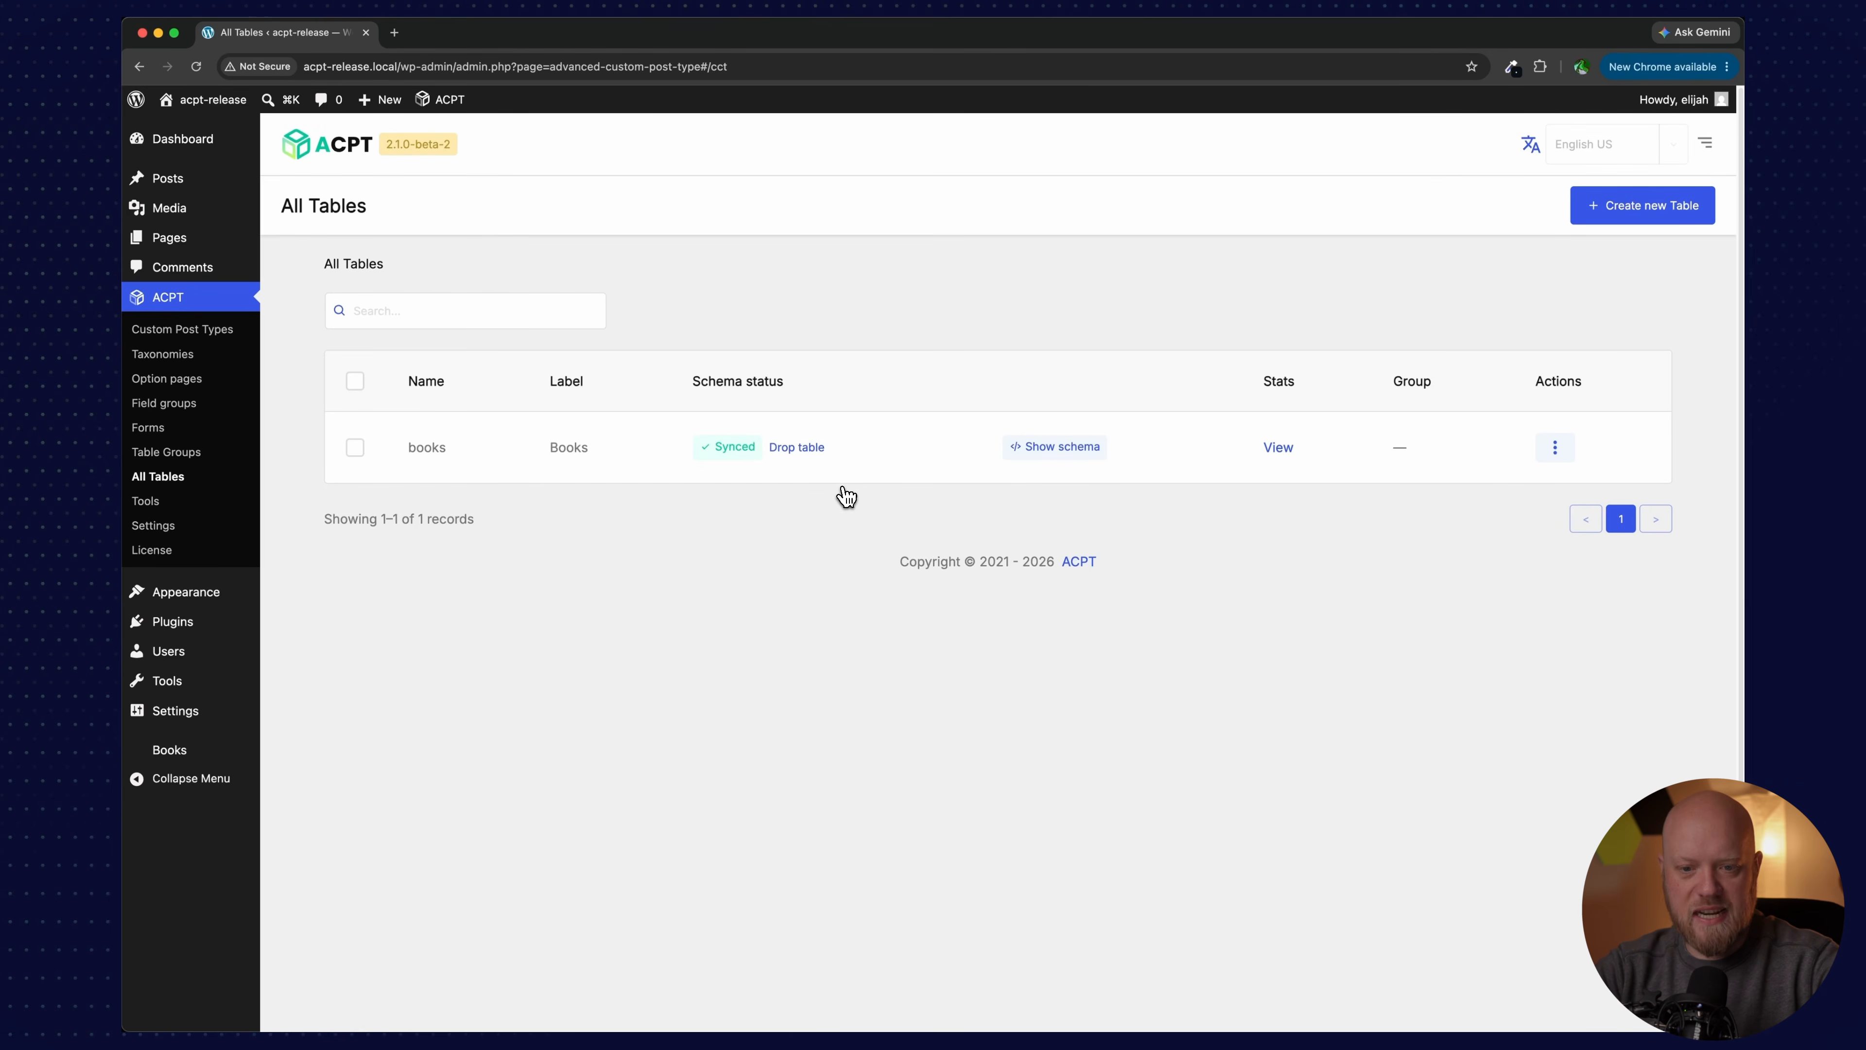
left_click(221, 749)
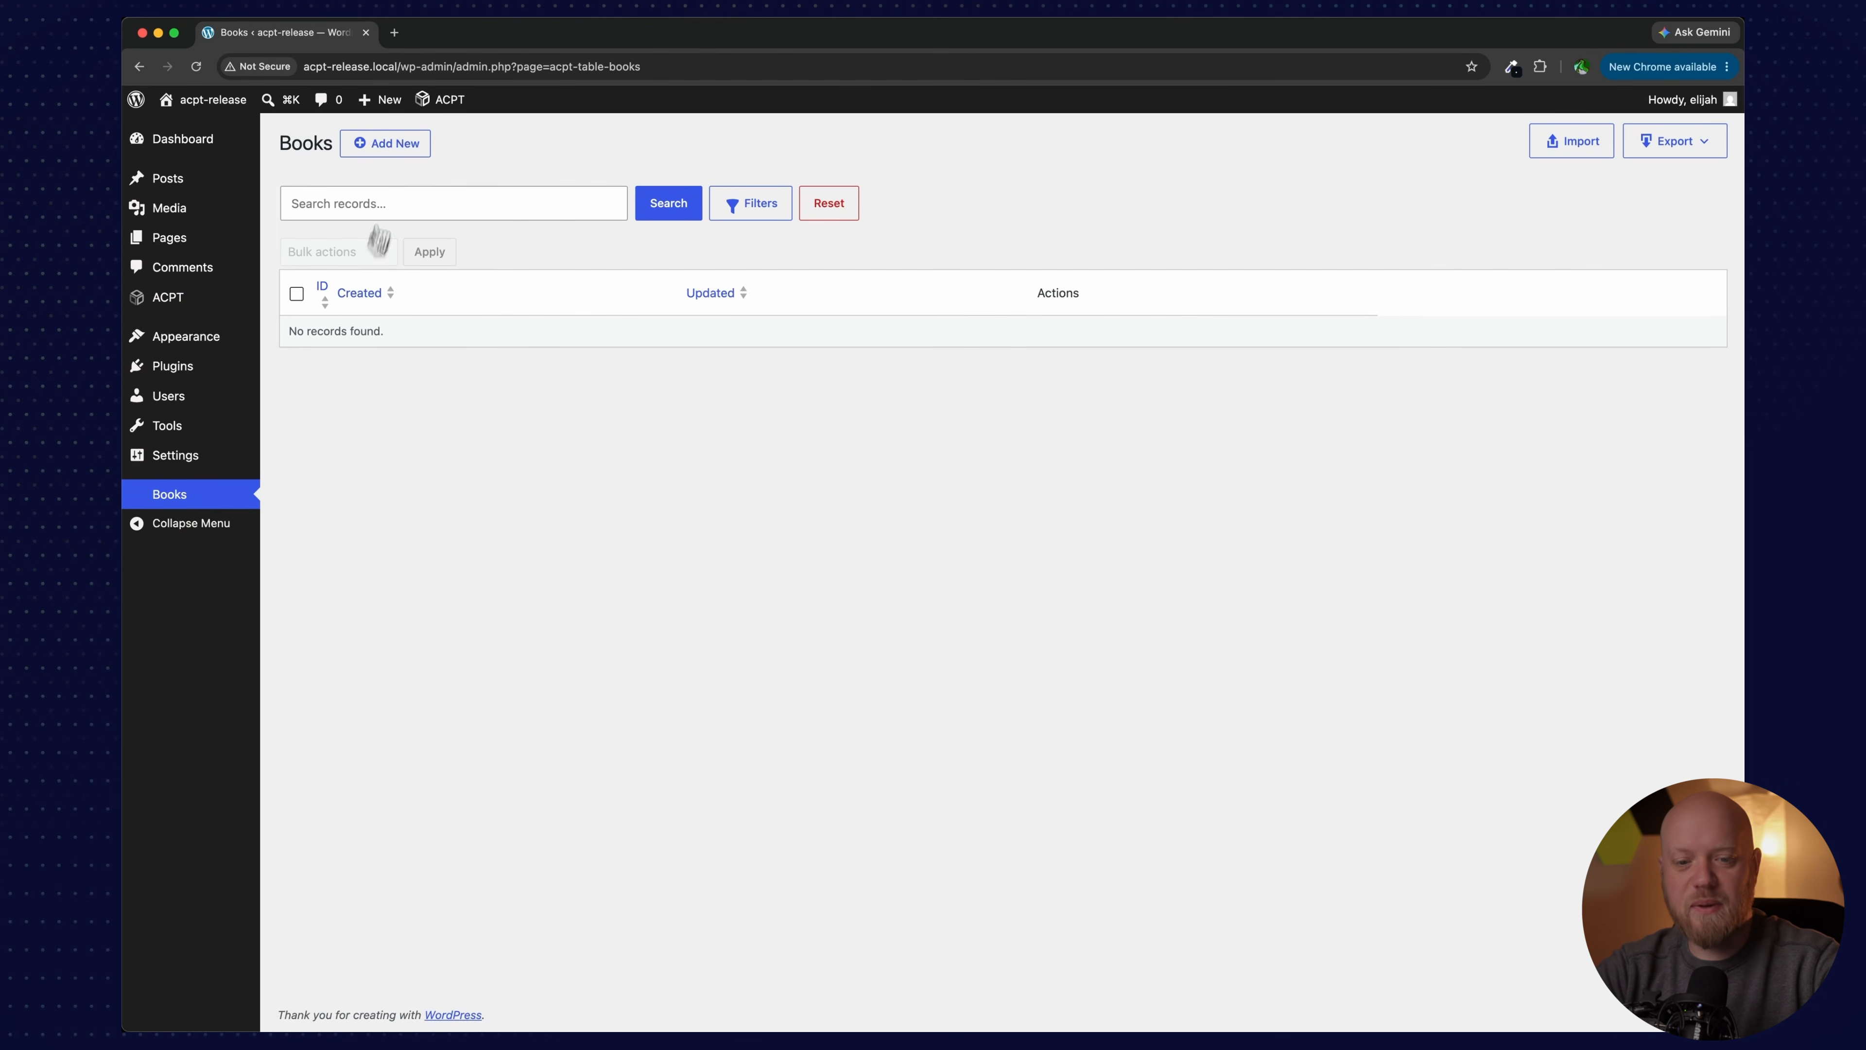
left_click(397, 162)
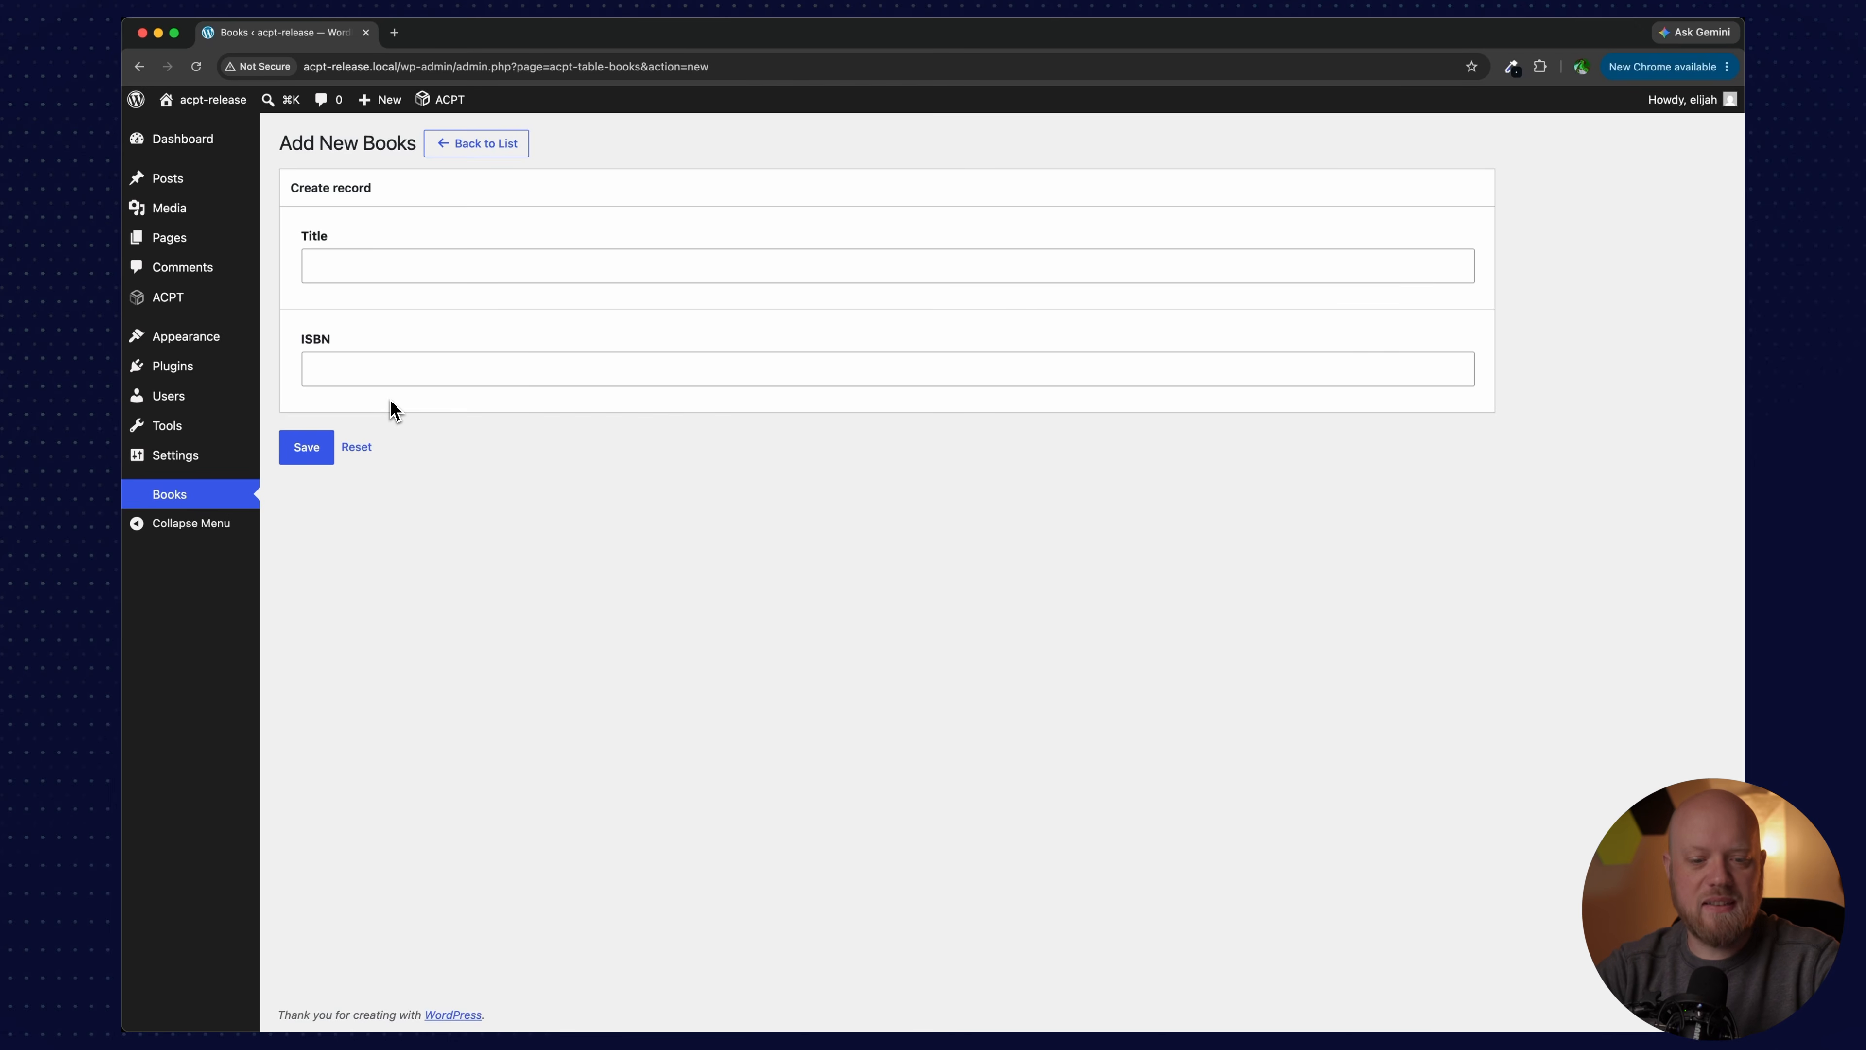
Step: Start a new table group and label it "Book Stores"
mouse_move(207, 307)
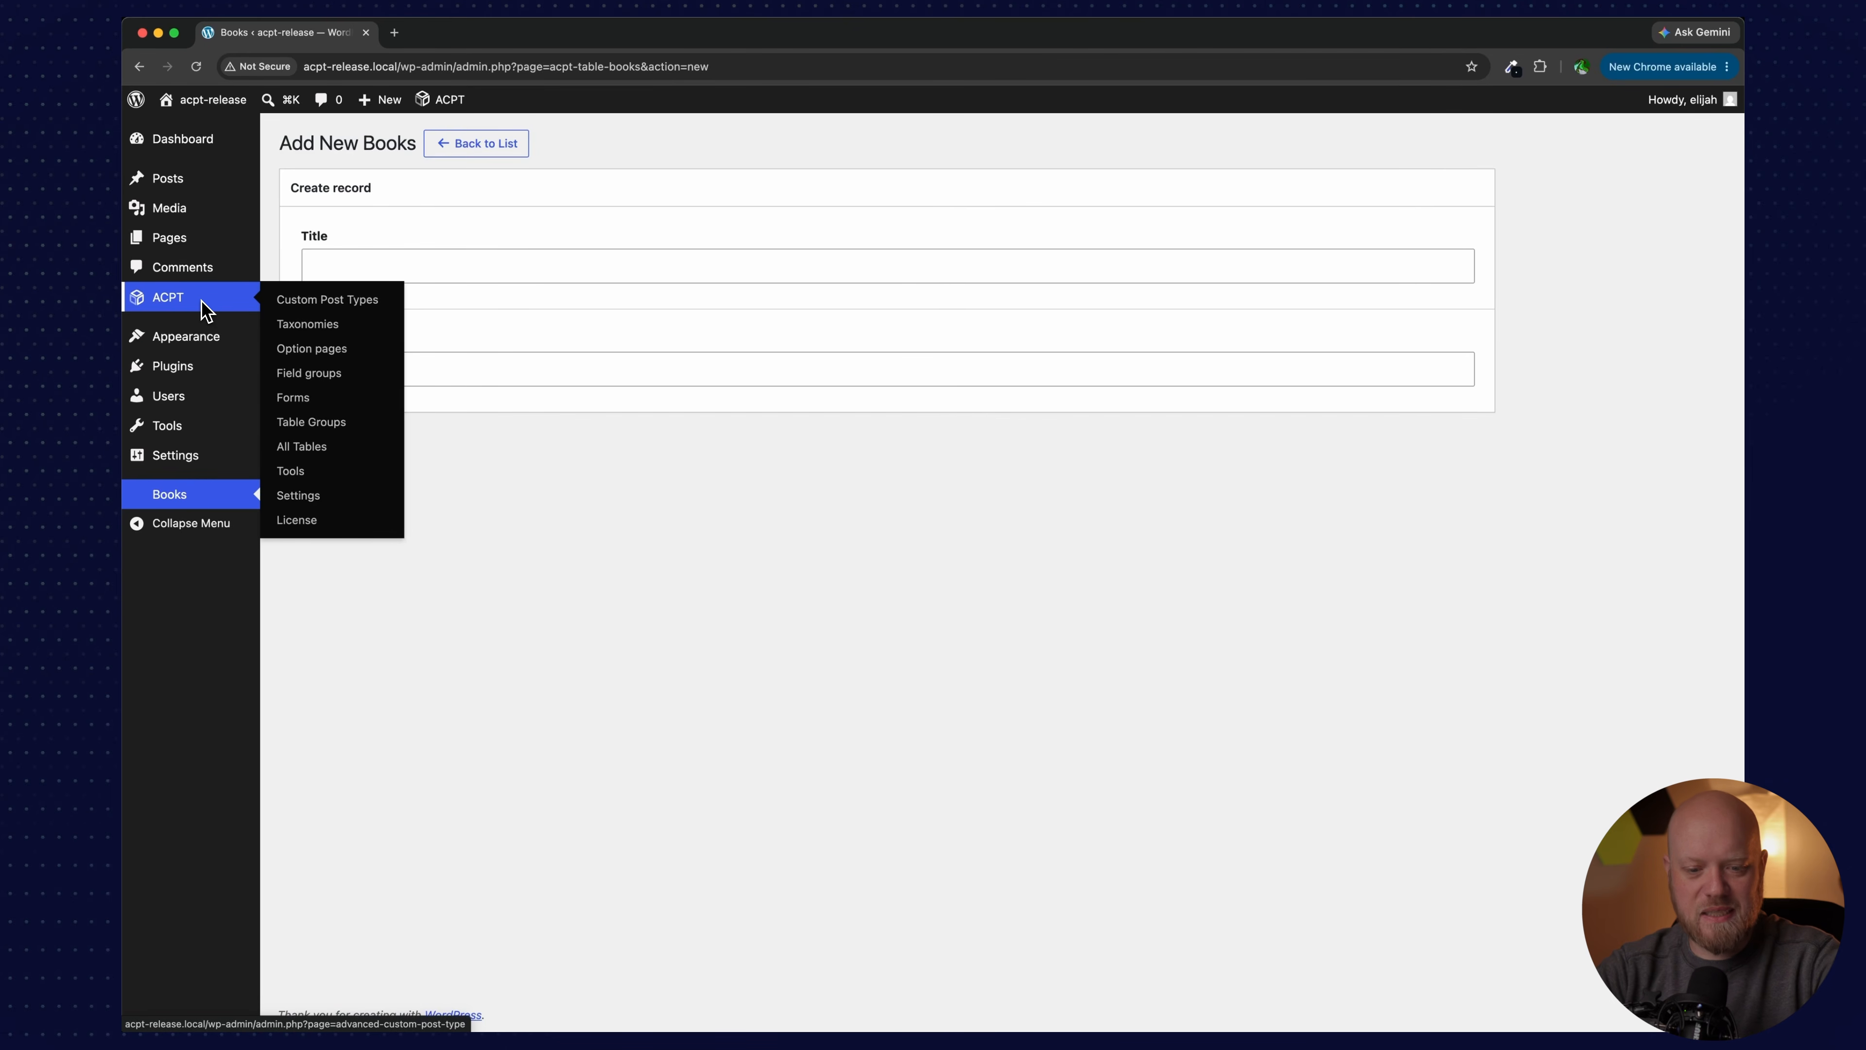
left_click(318, 423)
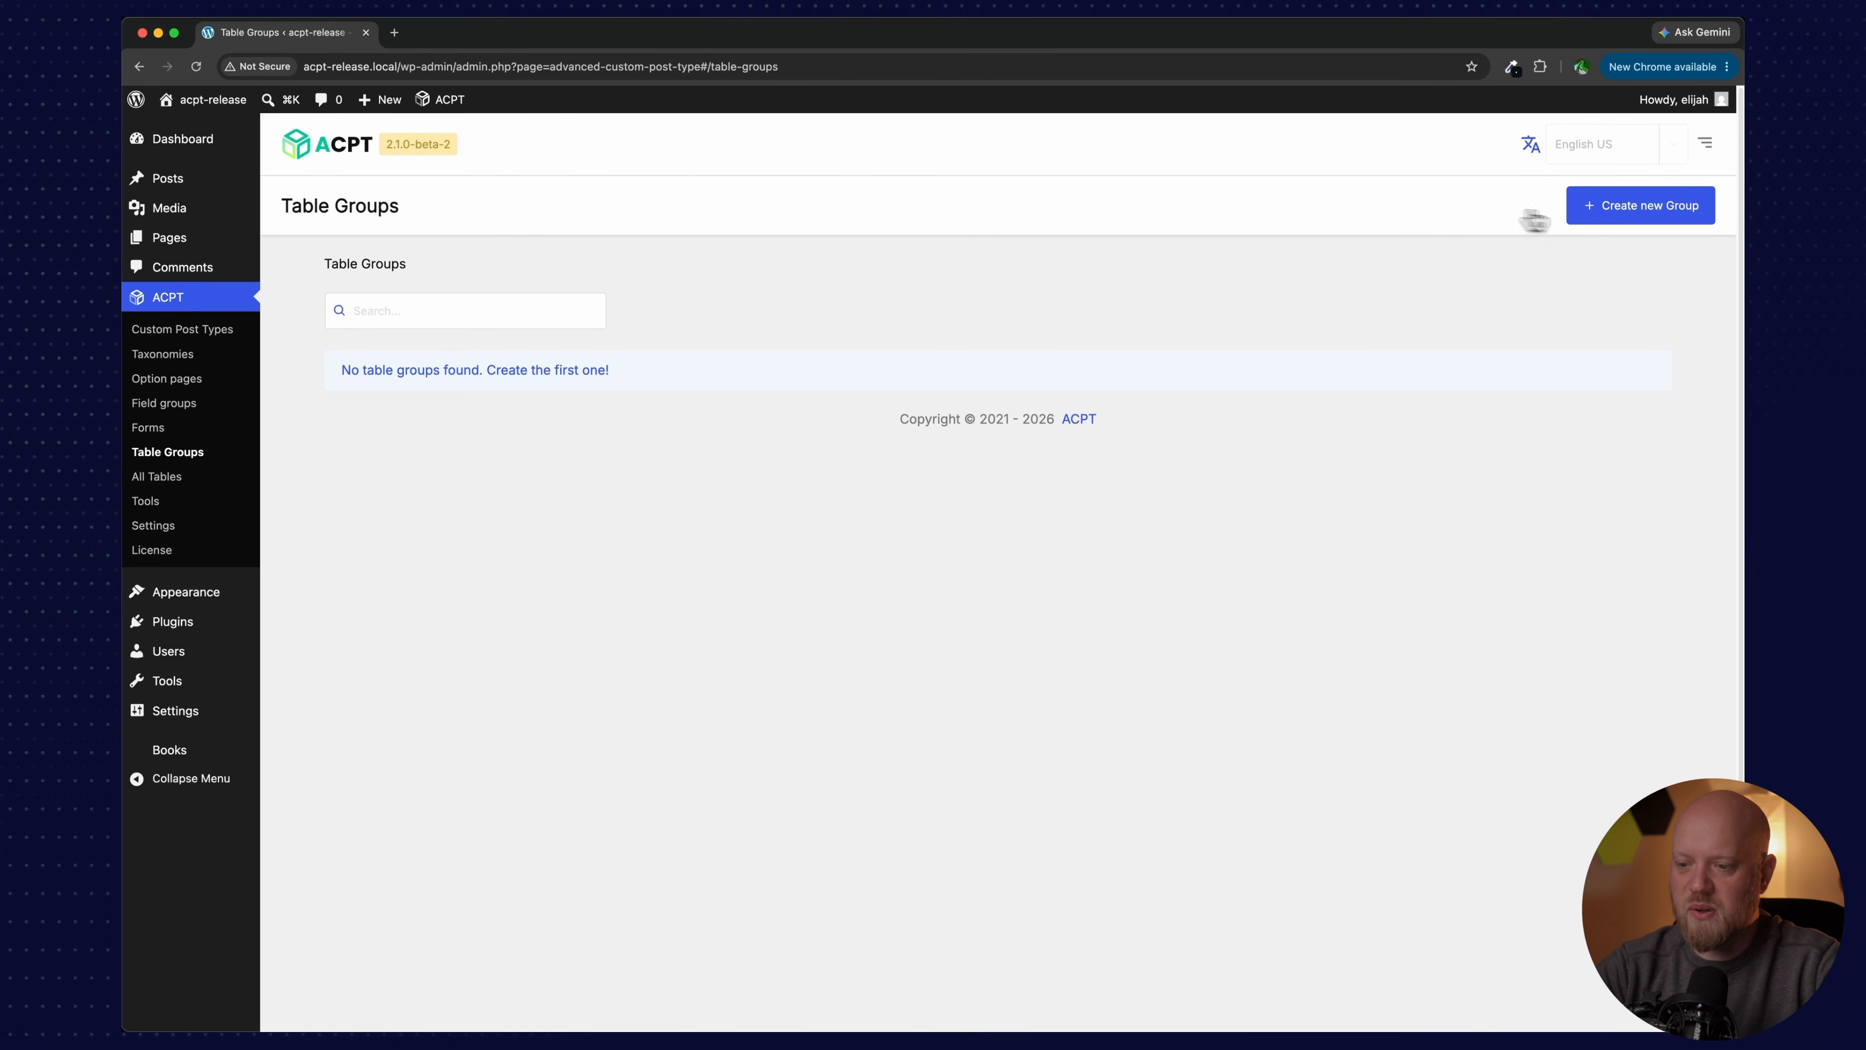
left_click(1627, 218)
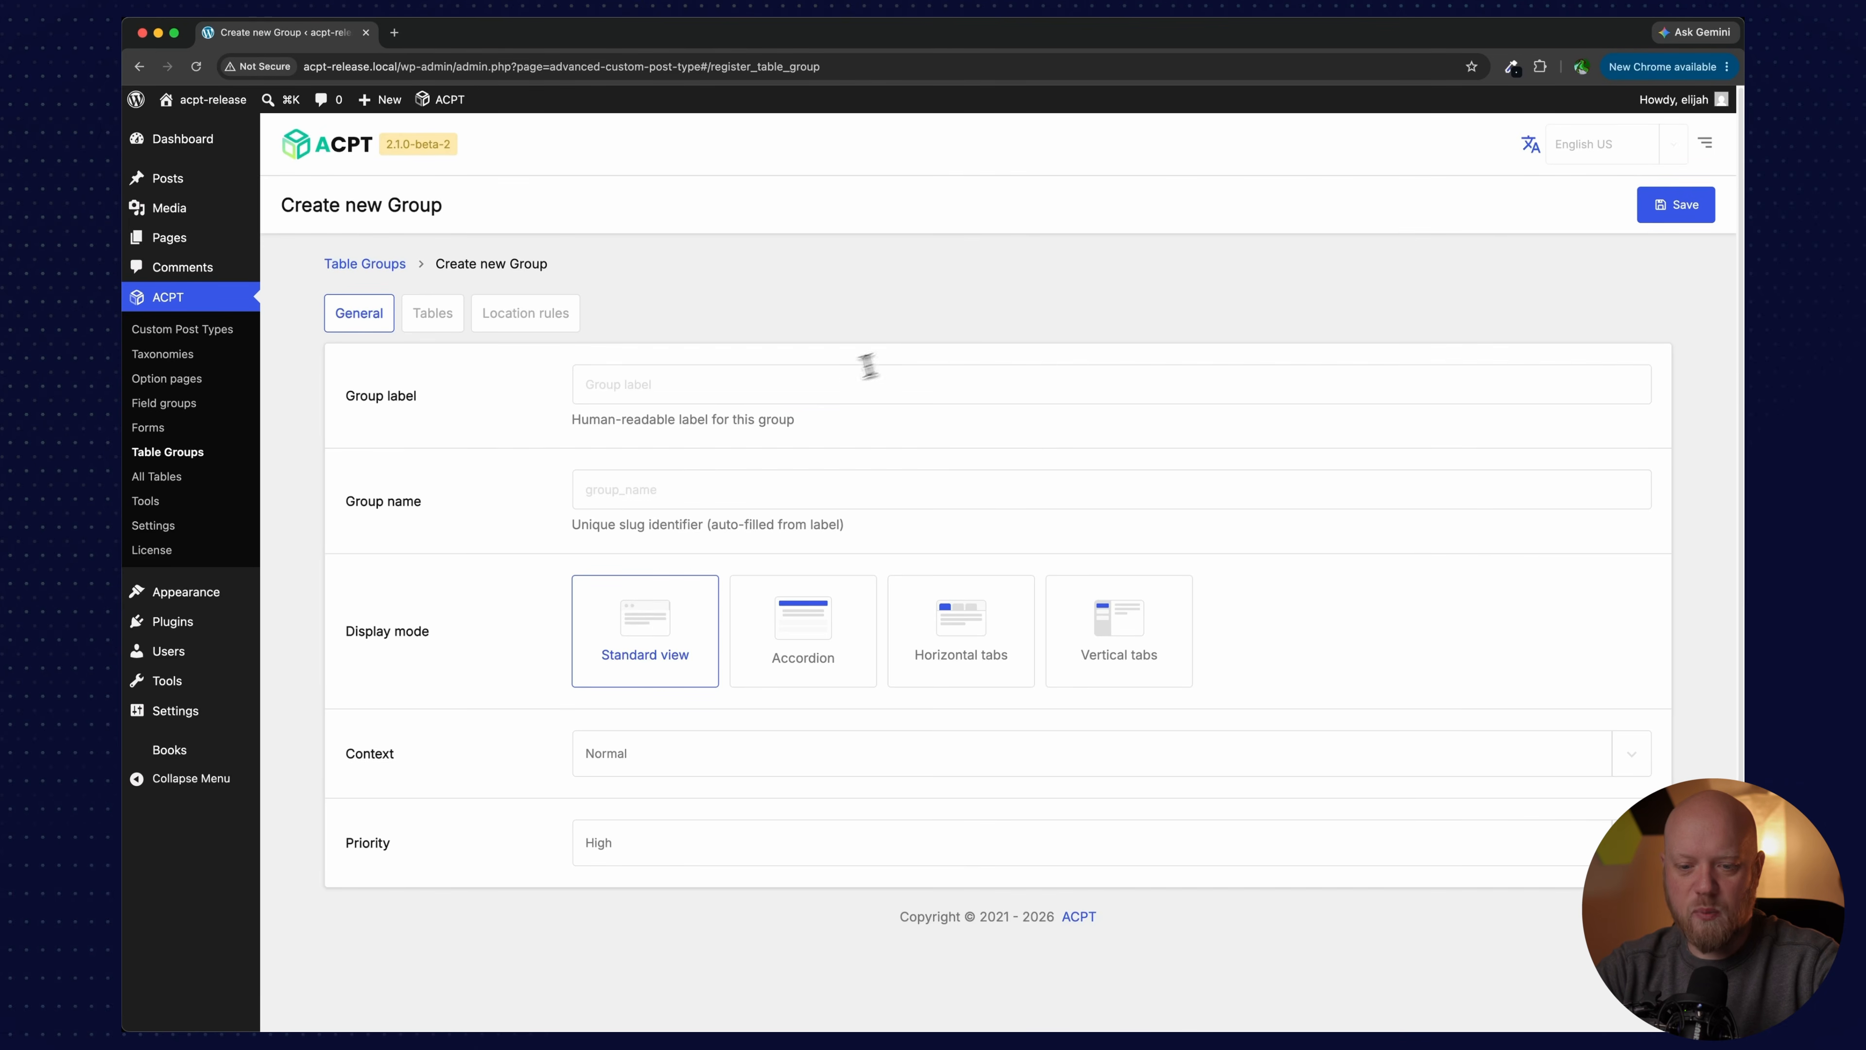
left_click(832, 377)
type("Book Stores")
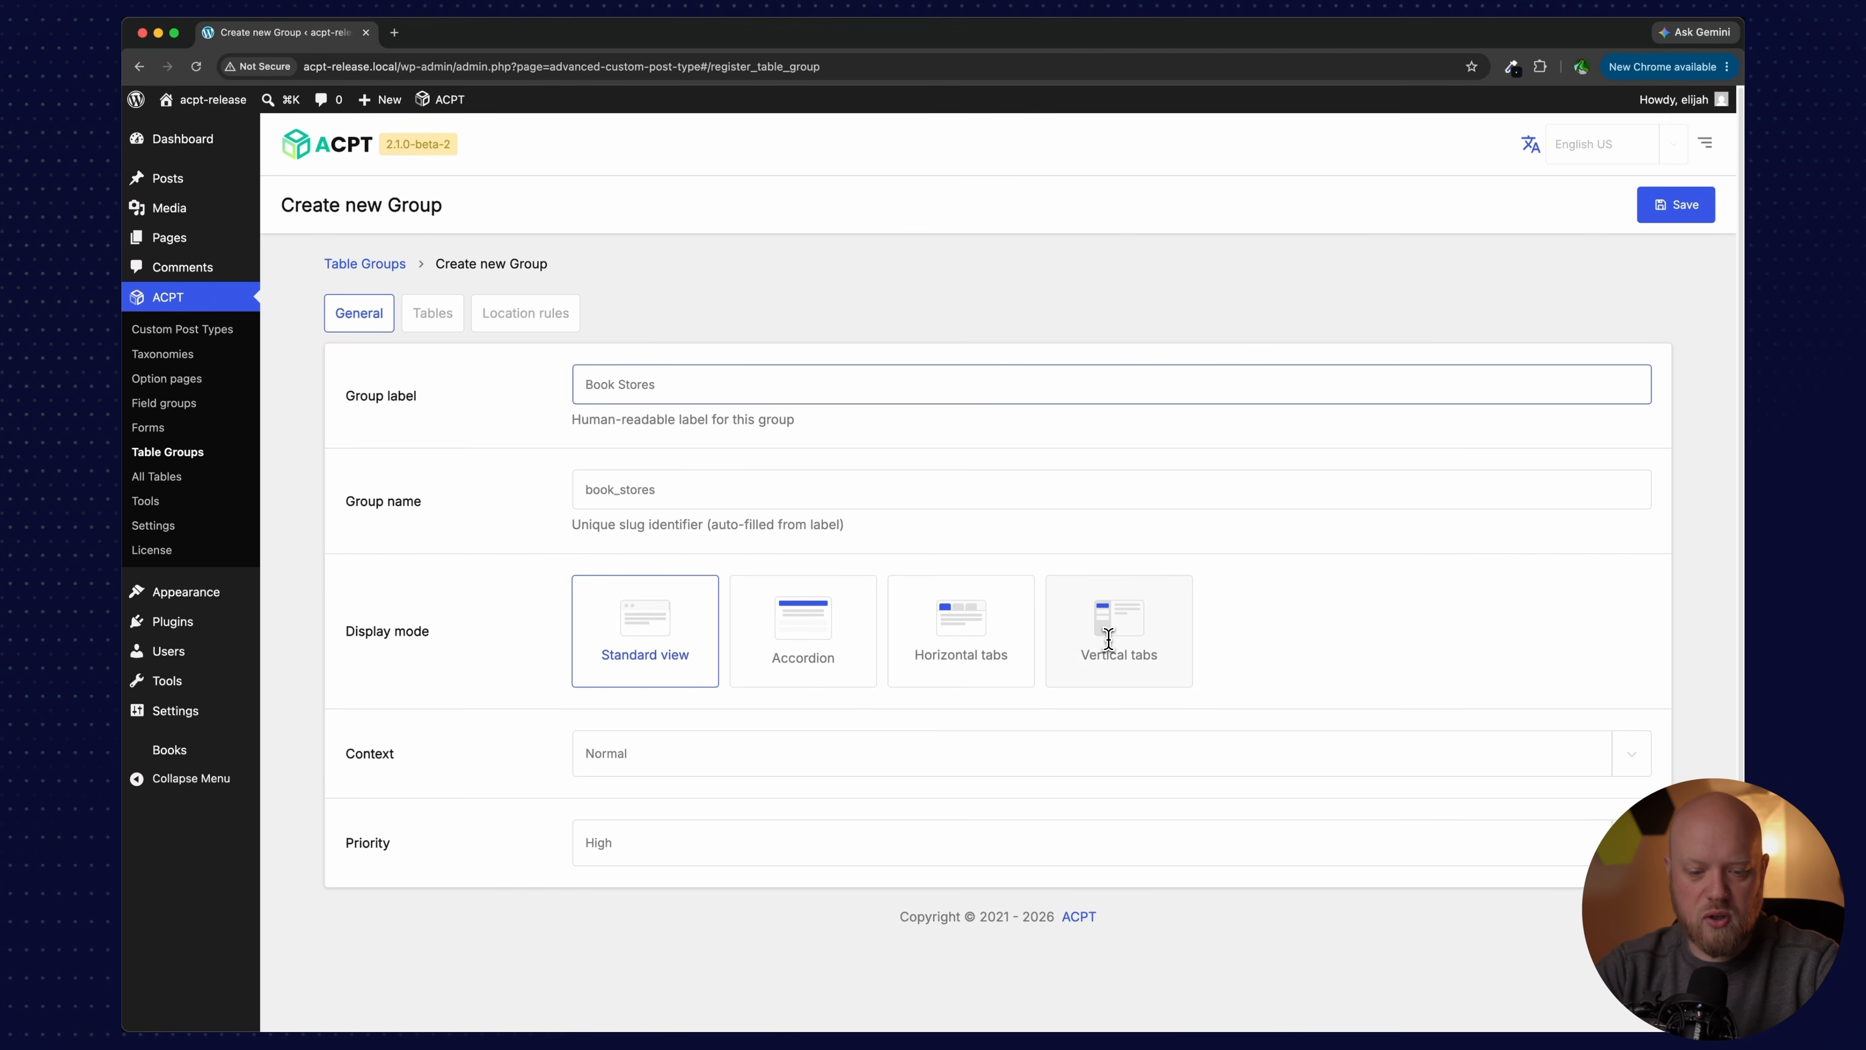
Step: Look through the group's Context and Priority options, keeping Normal and High
left_click(1087, 751)
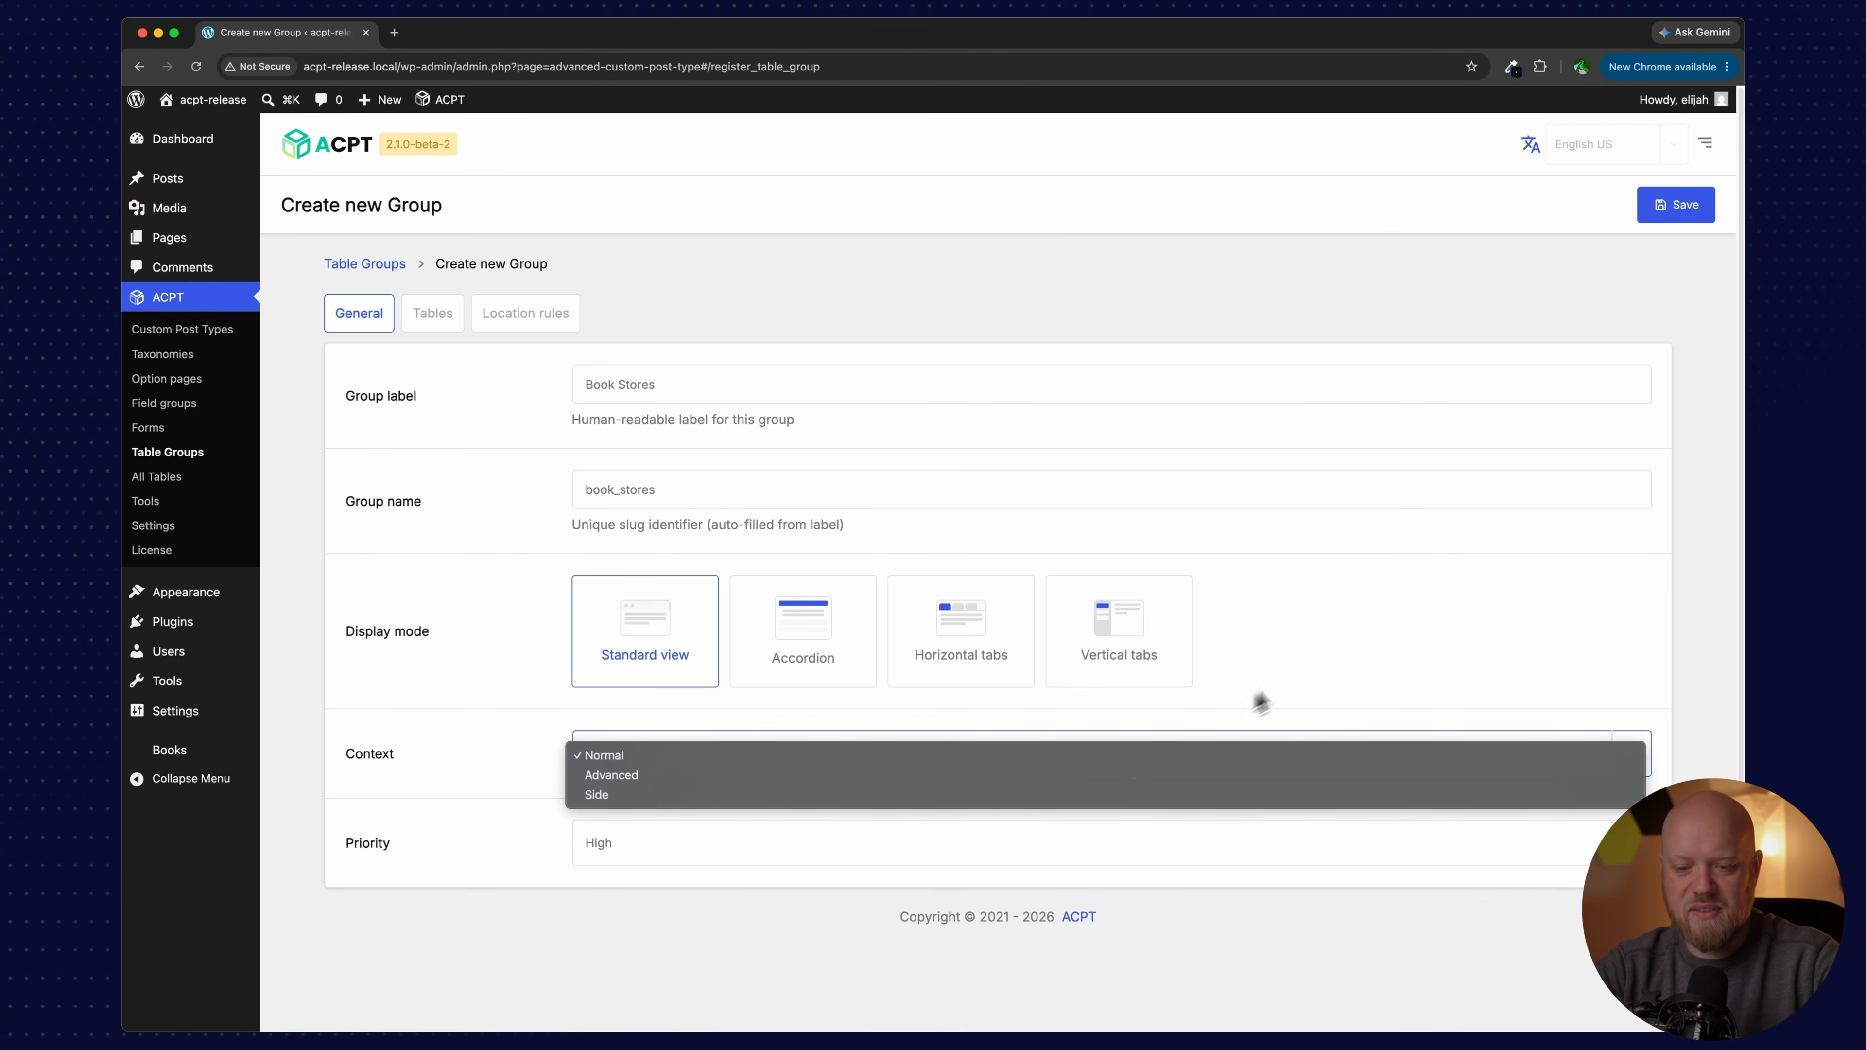
left_click(1309, 675)
left_click(887, 841)
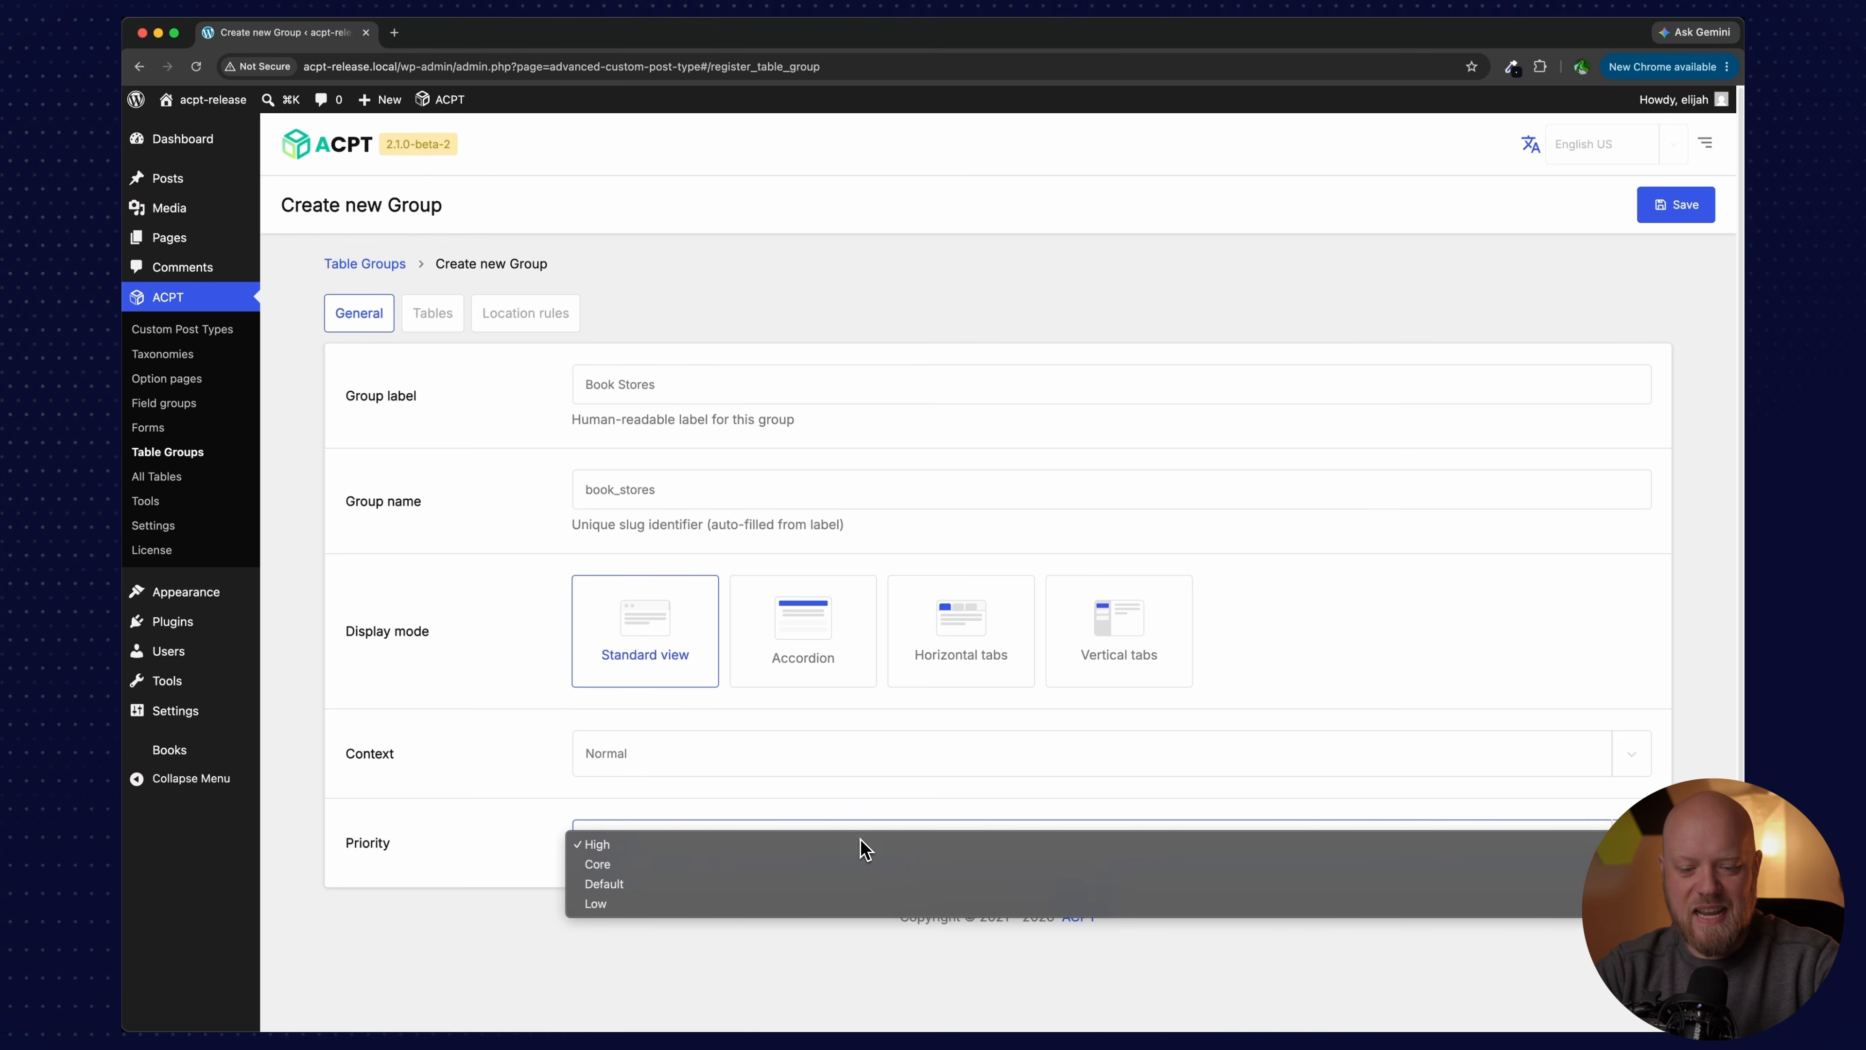
left_click(788, 851)
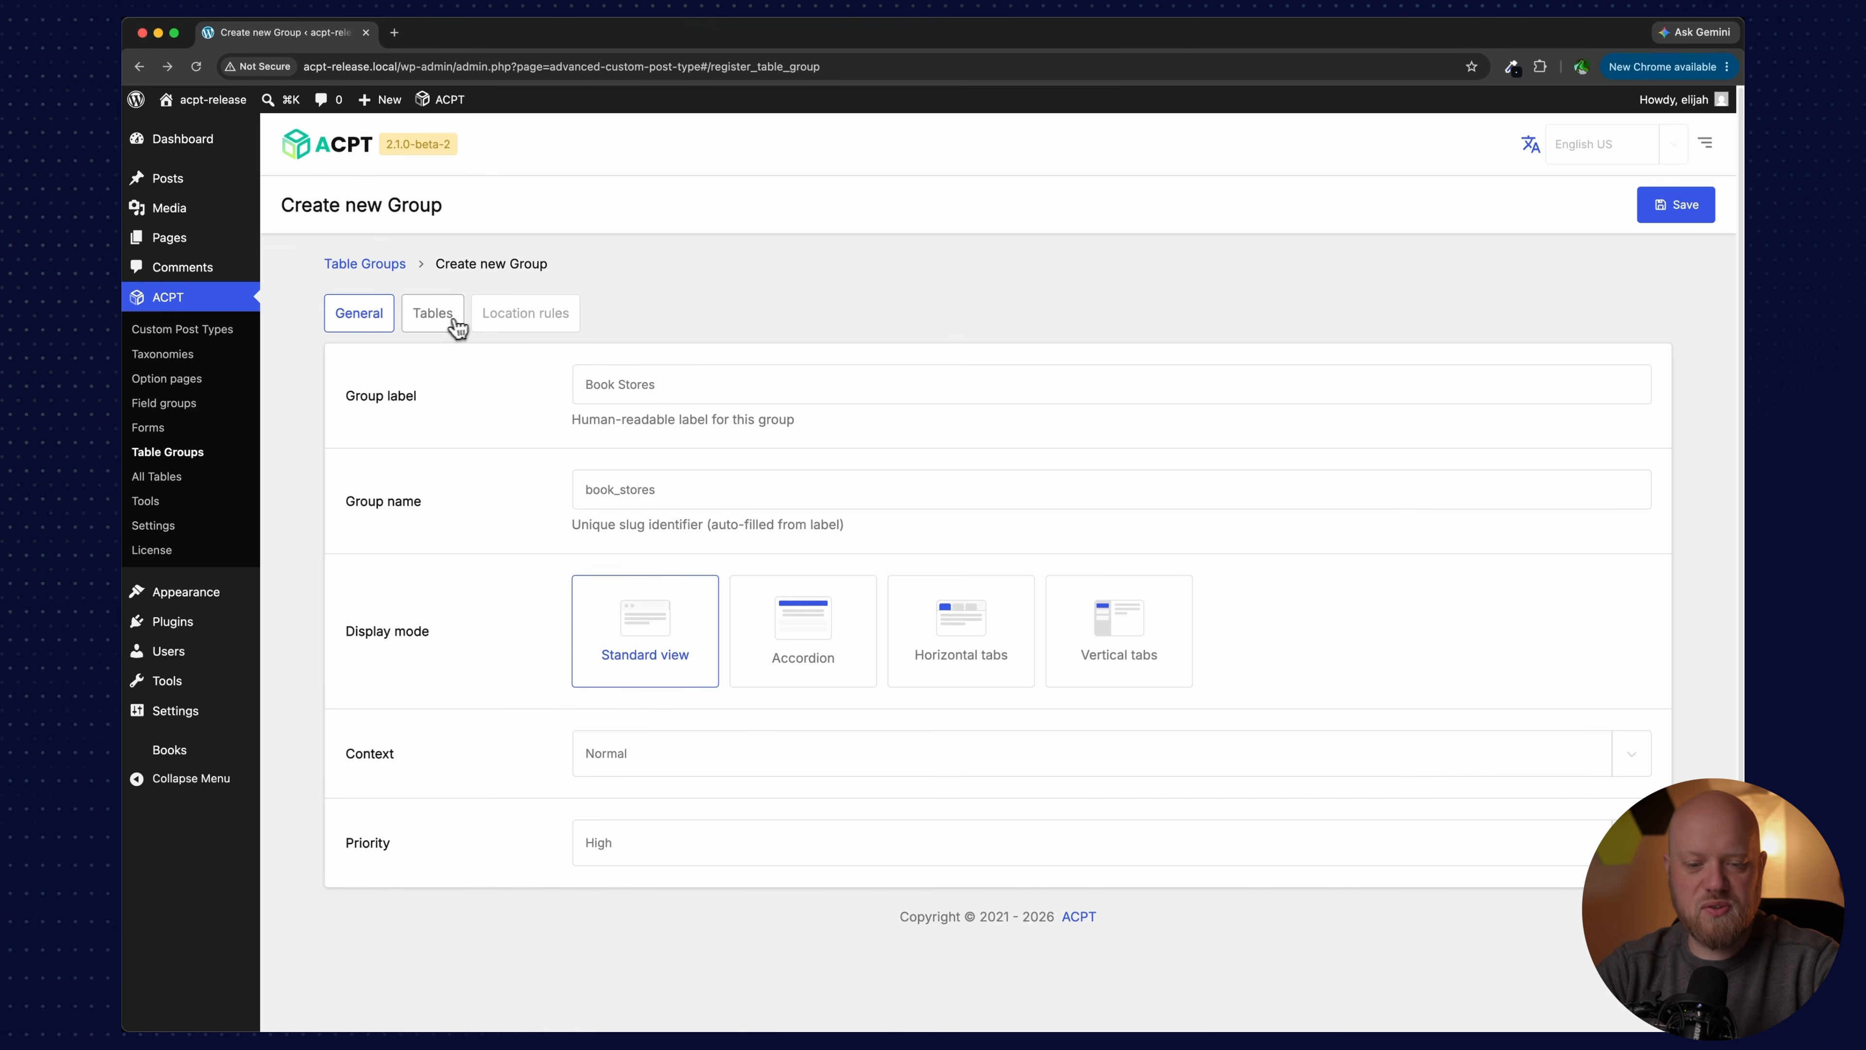
Step: Include the Books table in the Book Stores table group
left_click(448, 323)
left_click(692, 385)
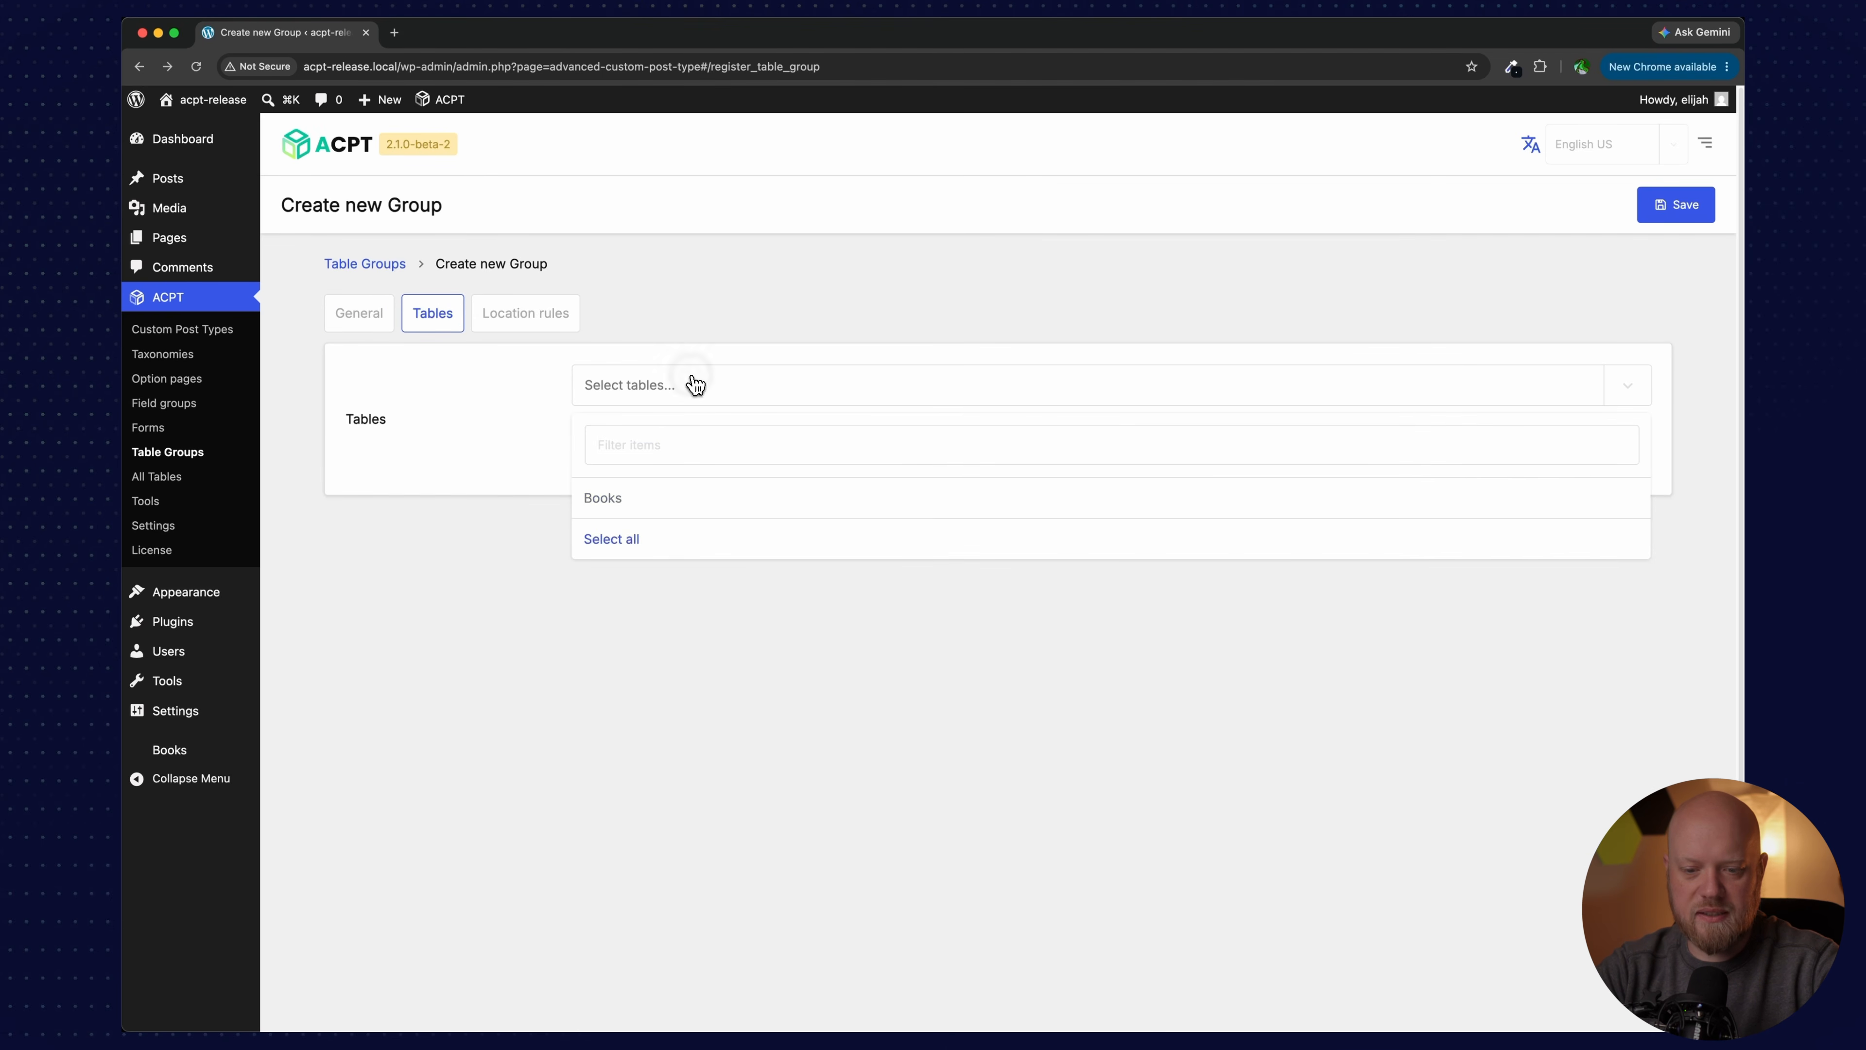
left_click(625, 497)
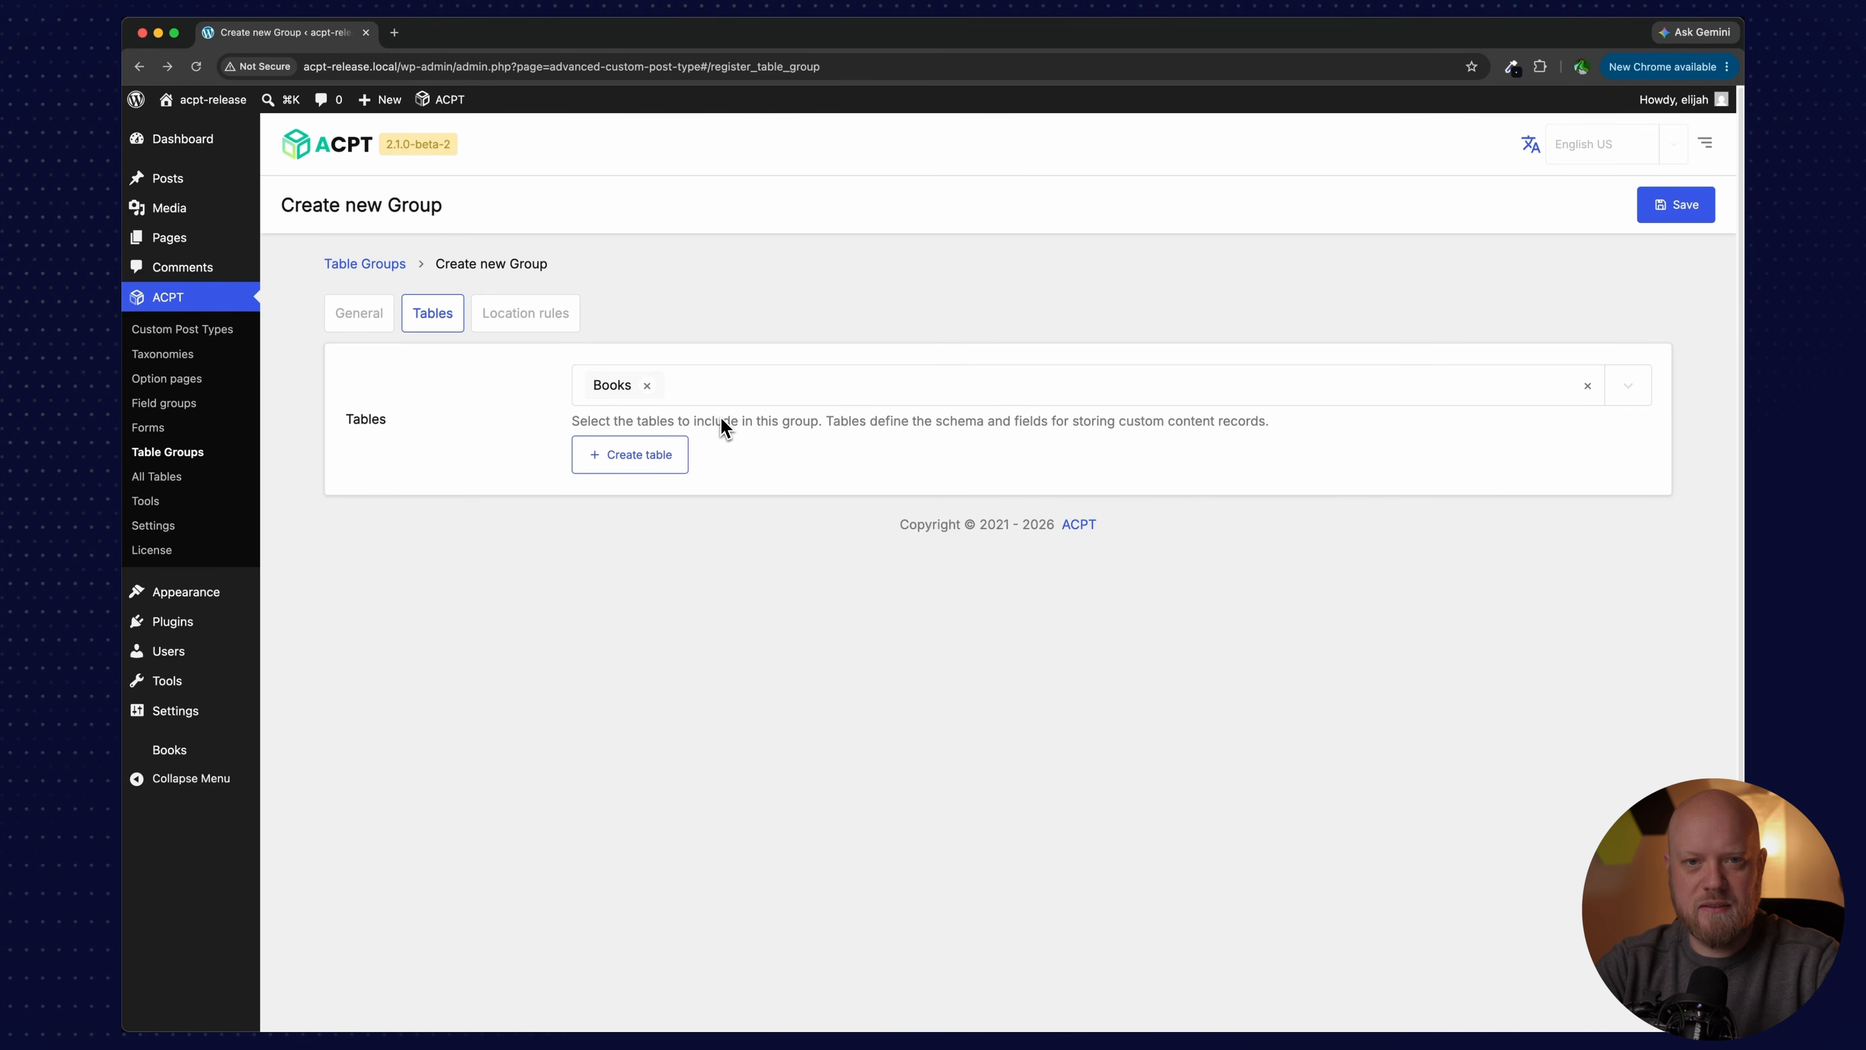
Step: Add a location rule to the table group with Option page as its location, and check the choices for its value
left_click(541, 314)
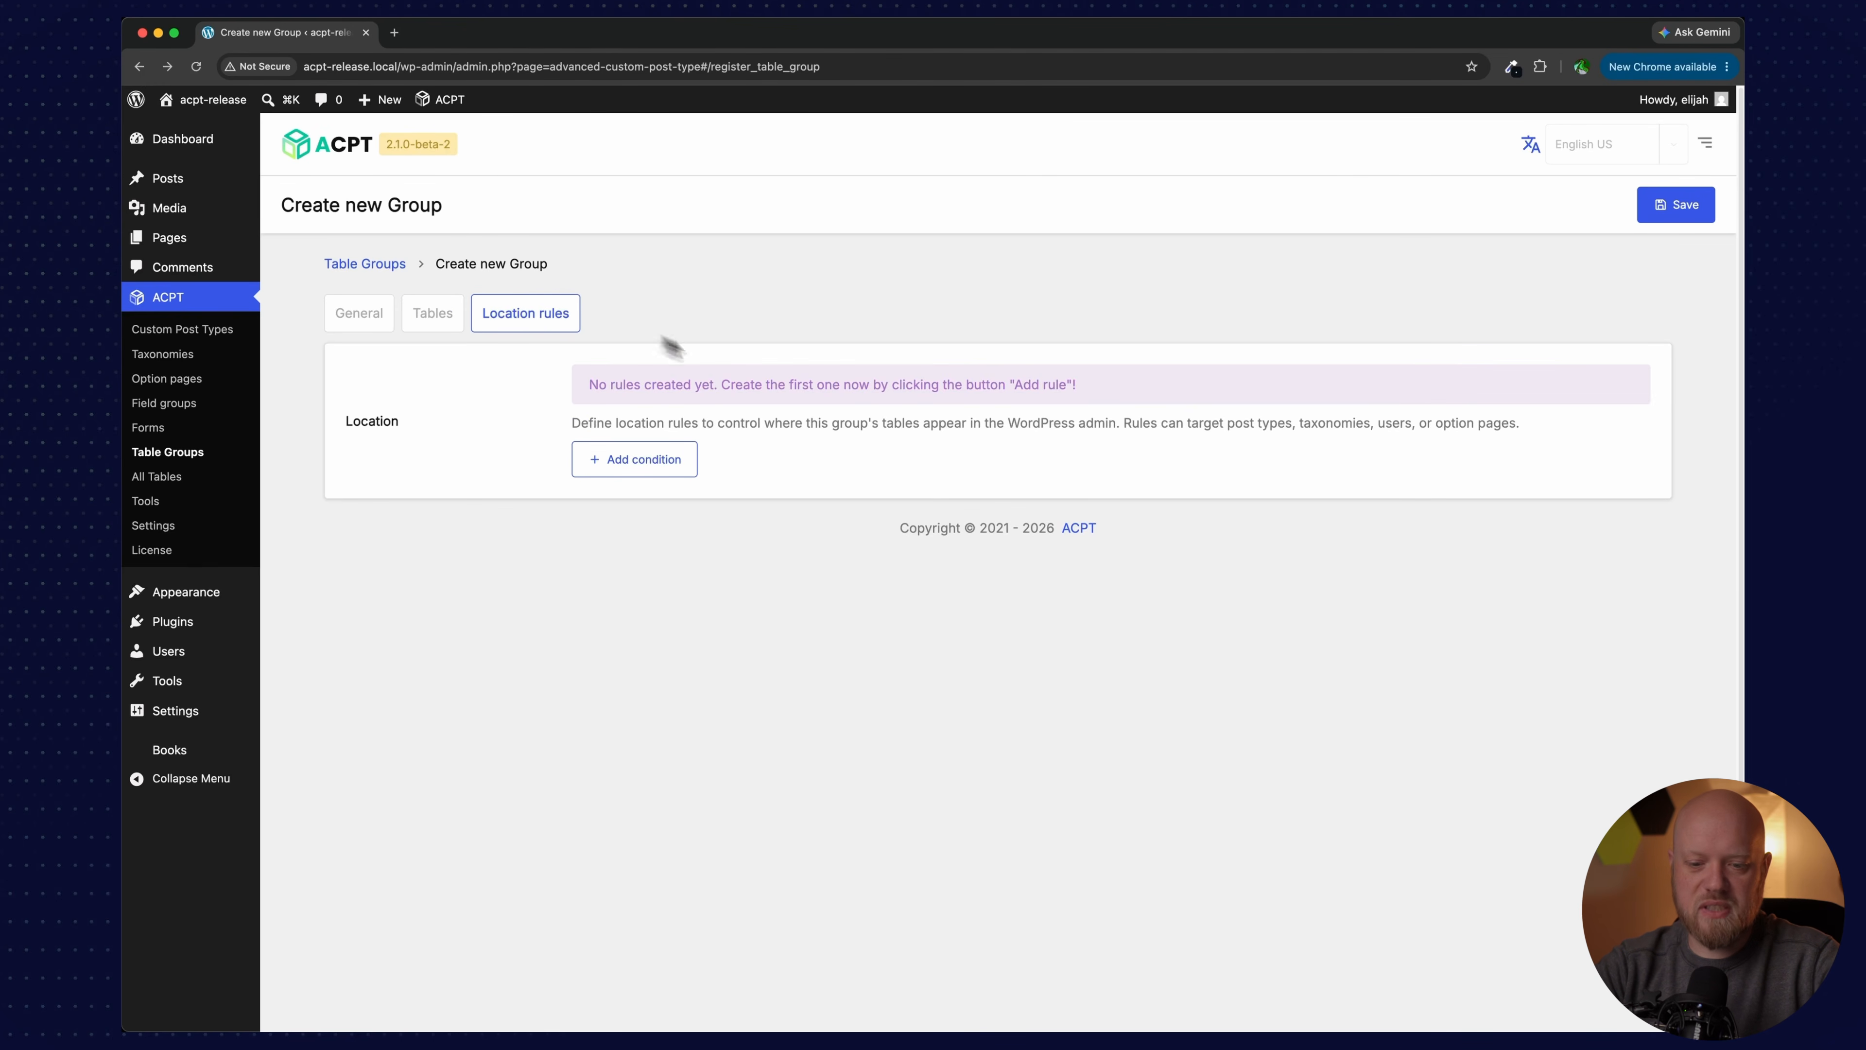
left_click(680, 471)
left_click(797, 423)
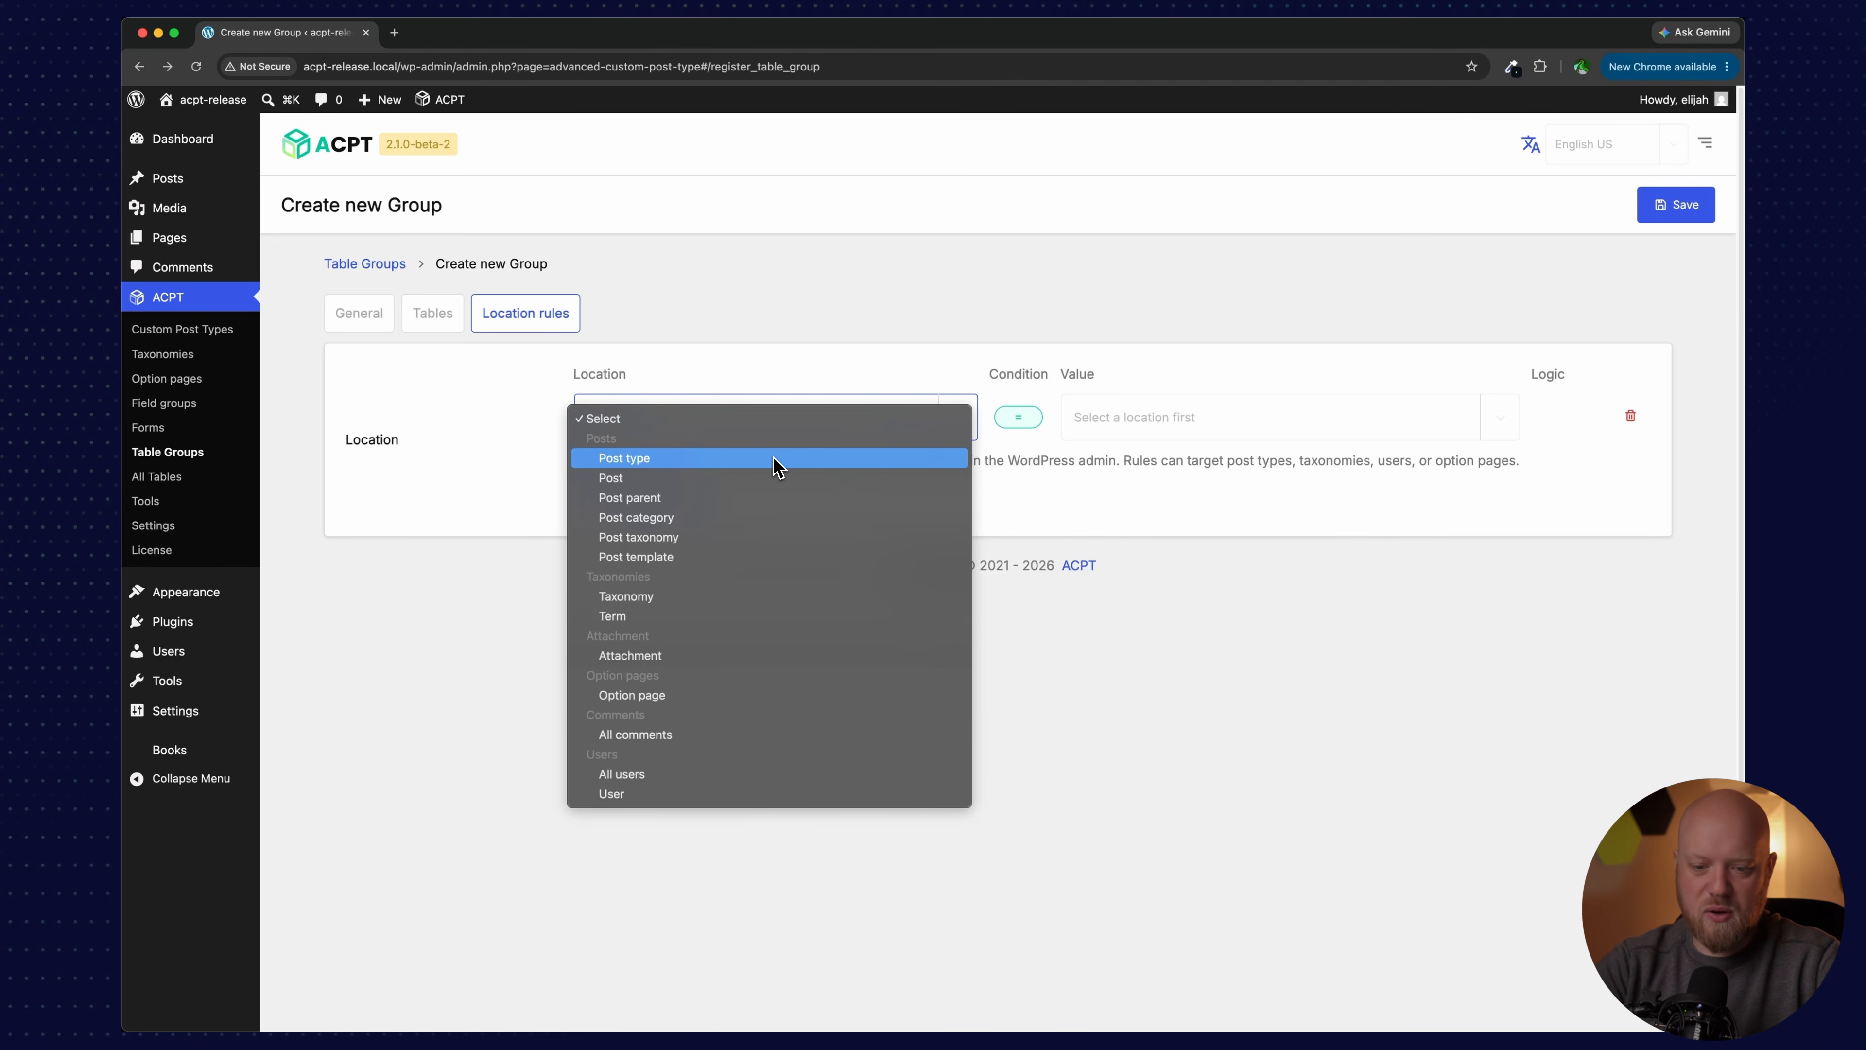
left_click(670, 696)
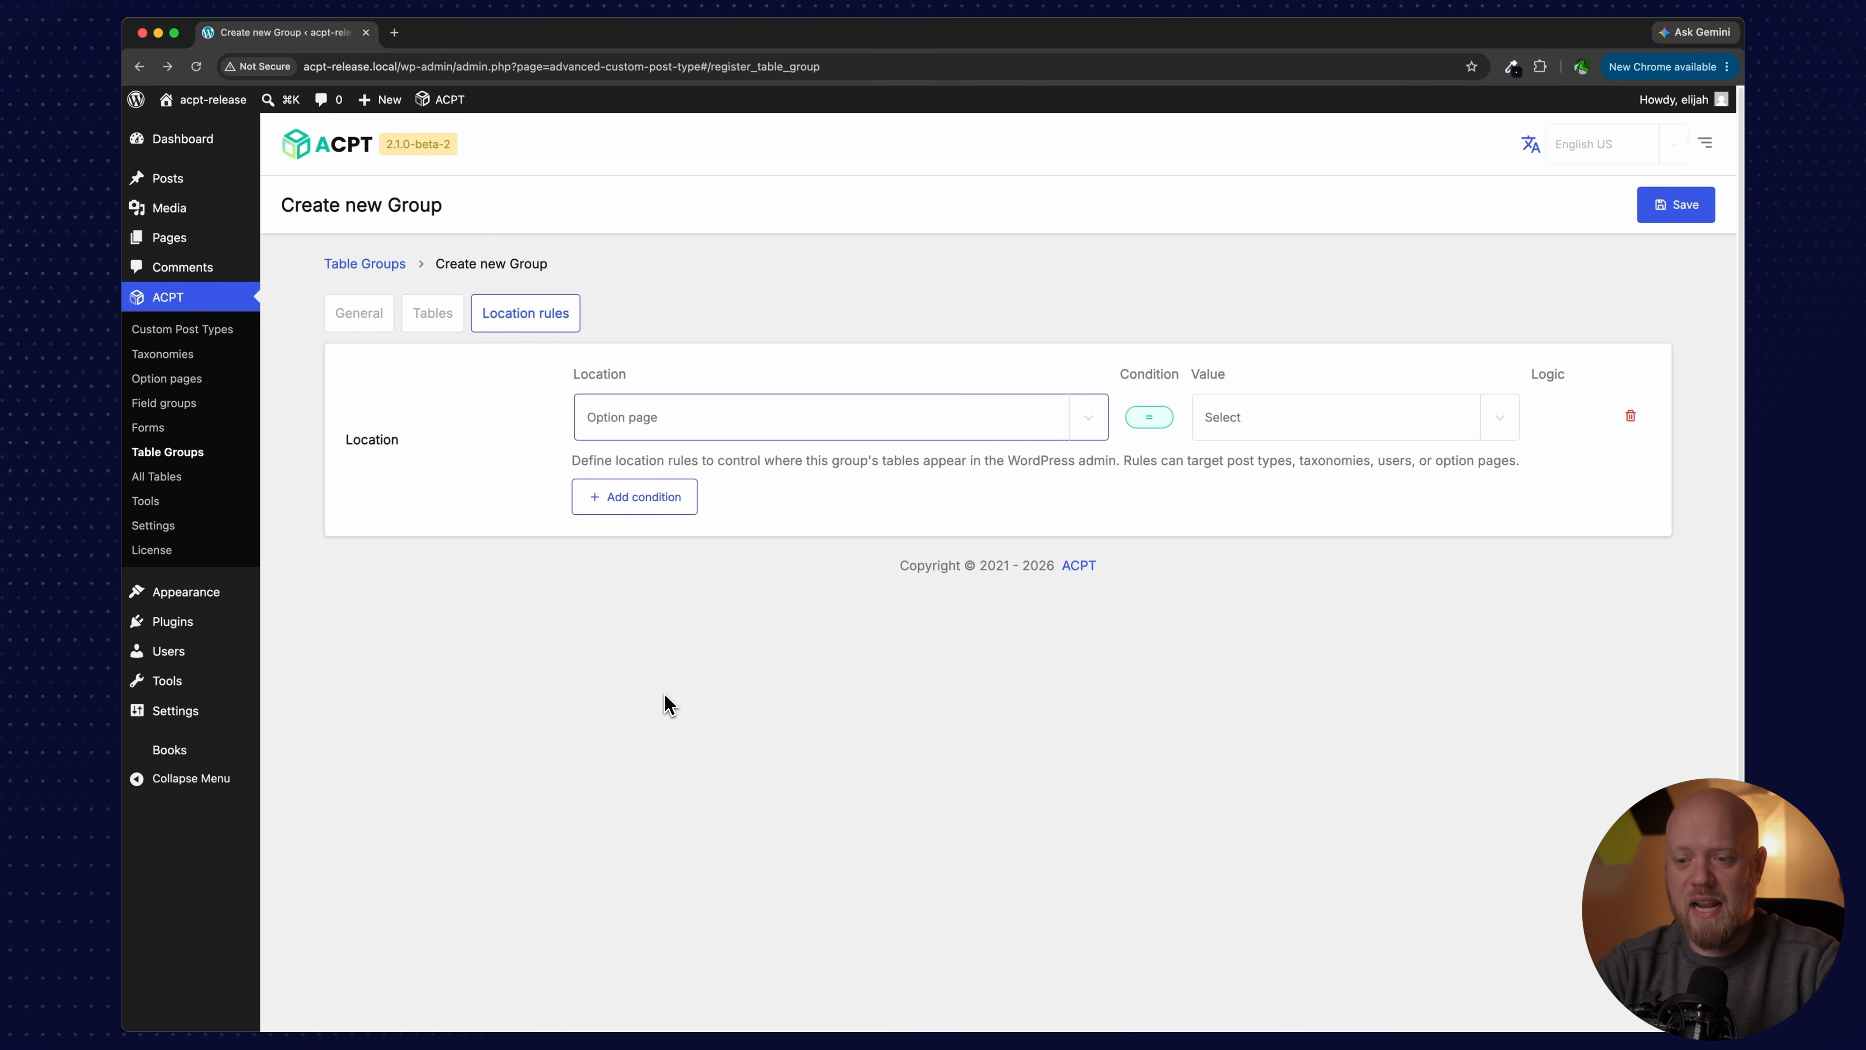
left_click(1367, 427)
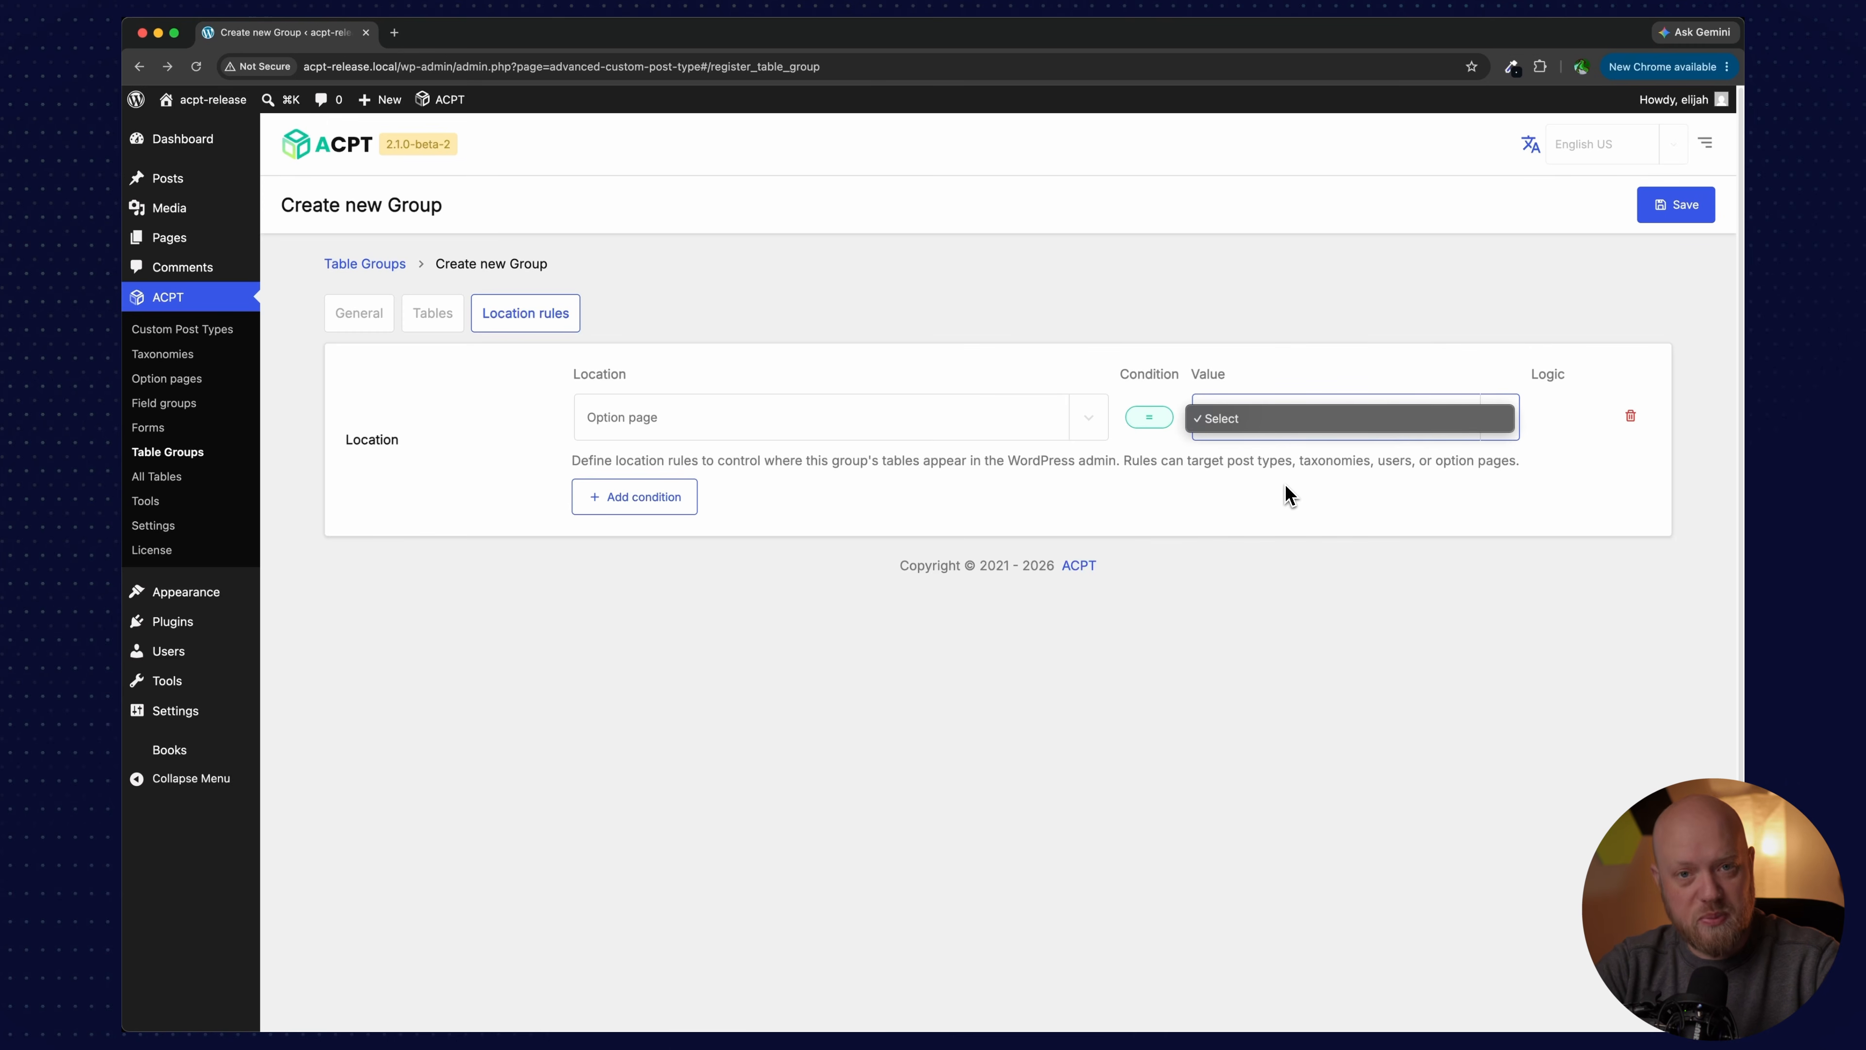
left_click(1221, 503)
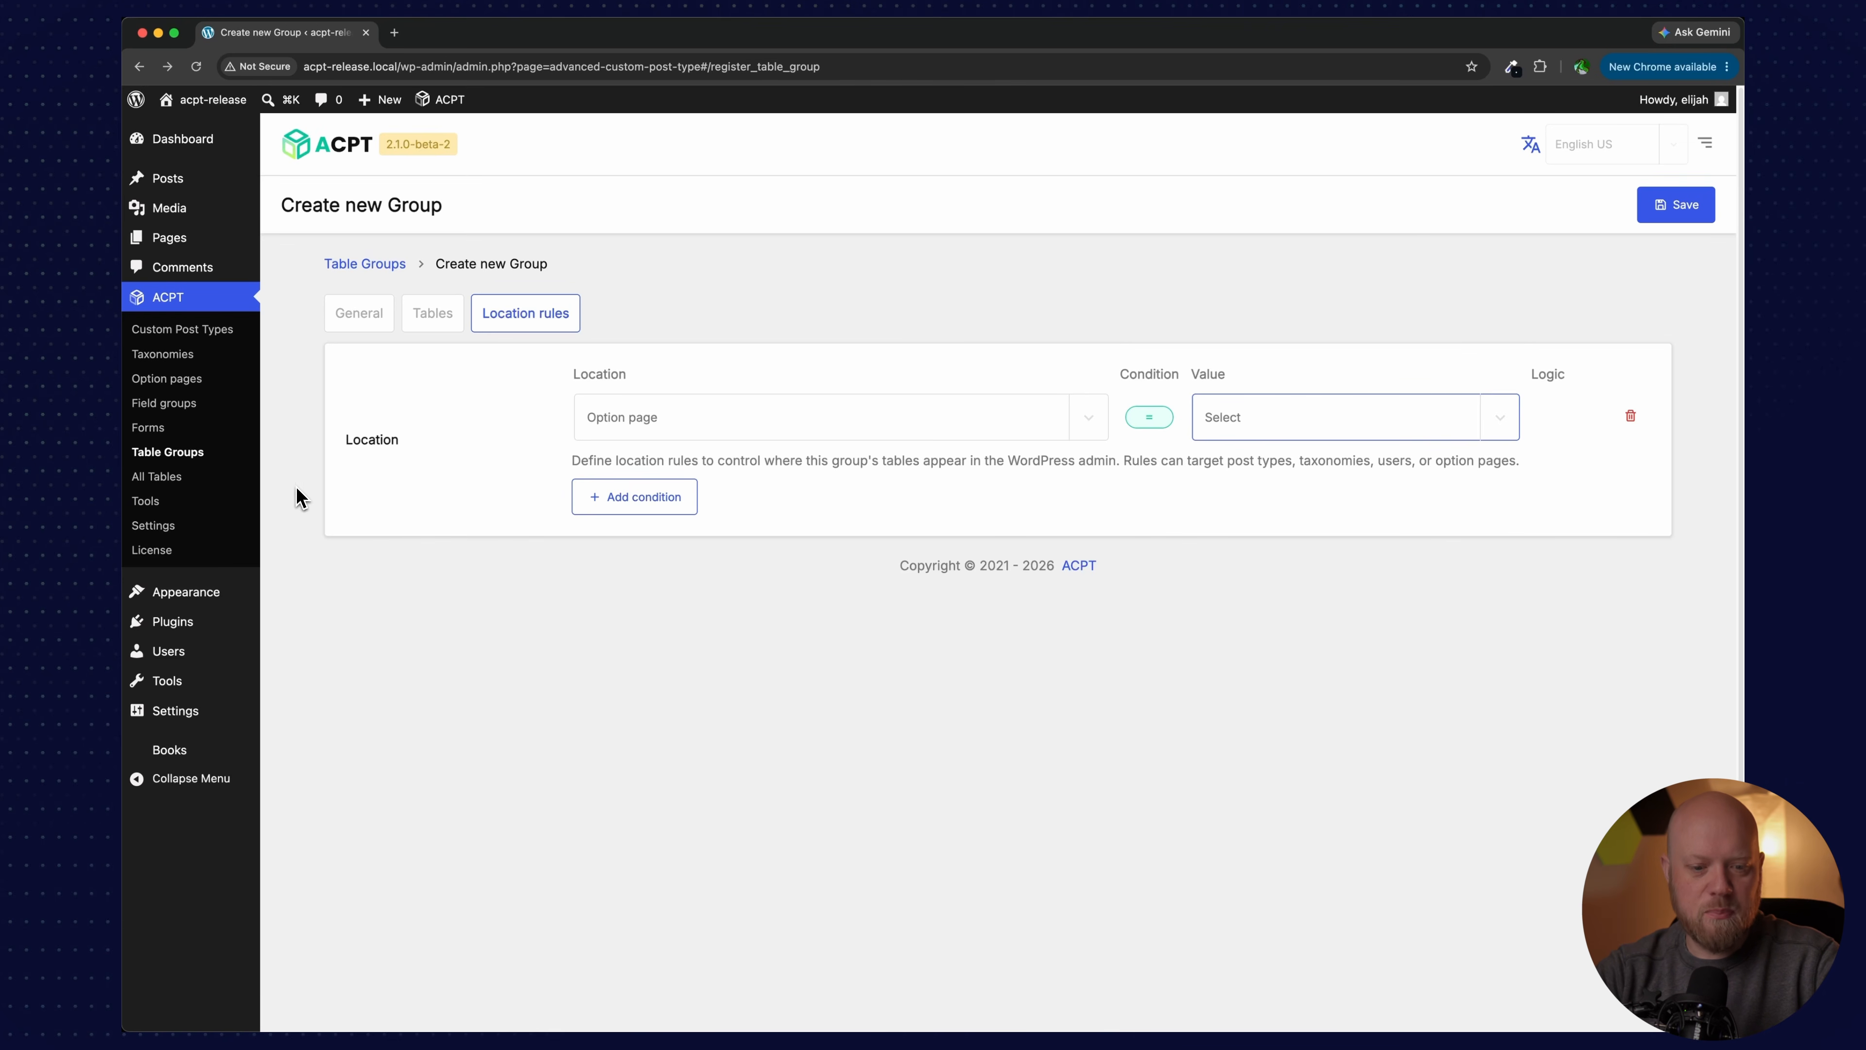
Step: Start a new meta group under Field groups and look through the available field types
left_click(195, 413)
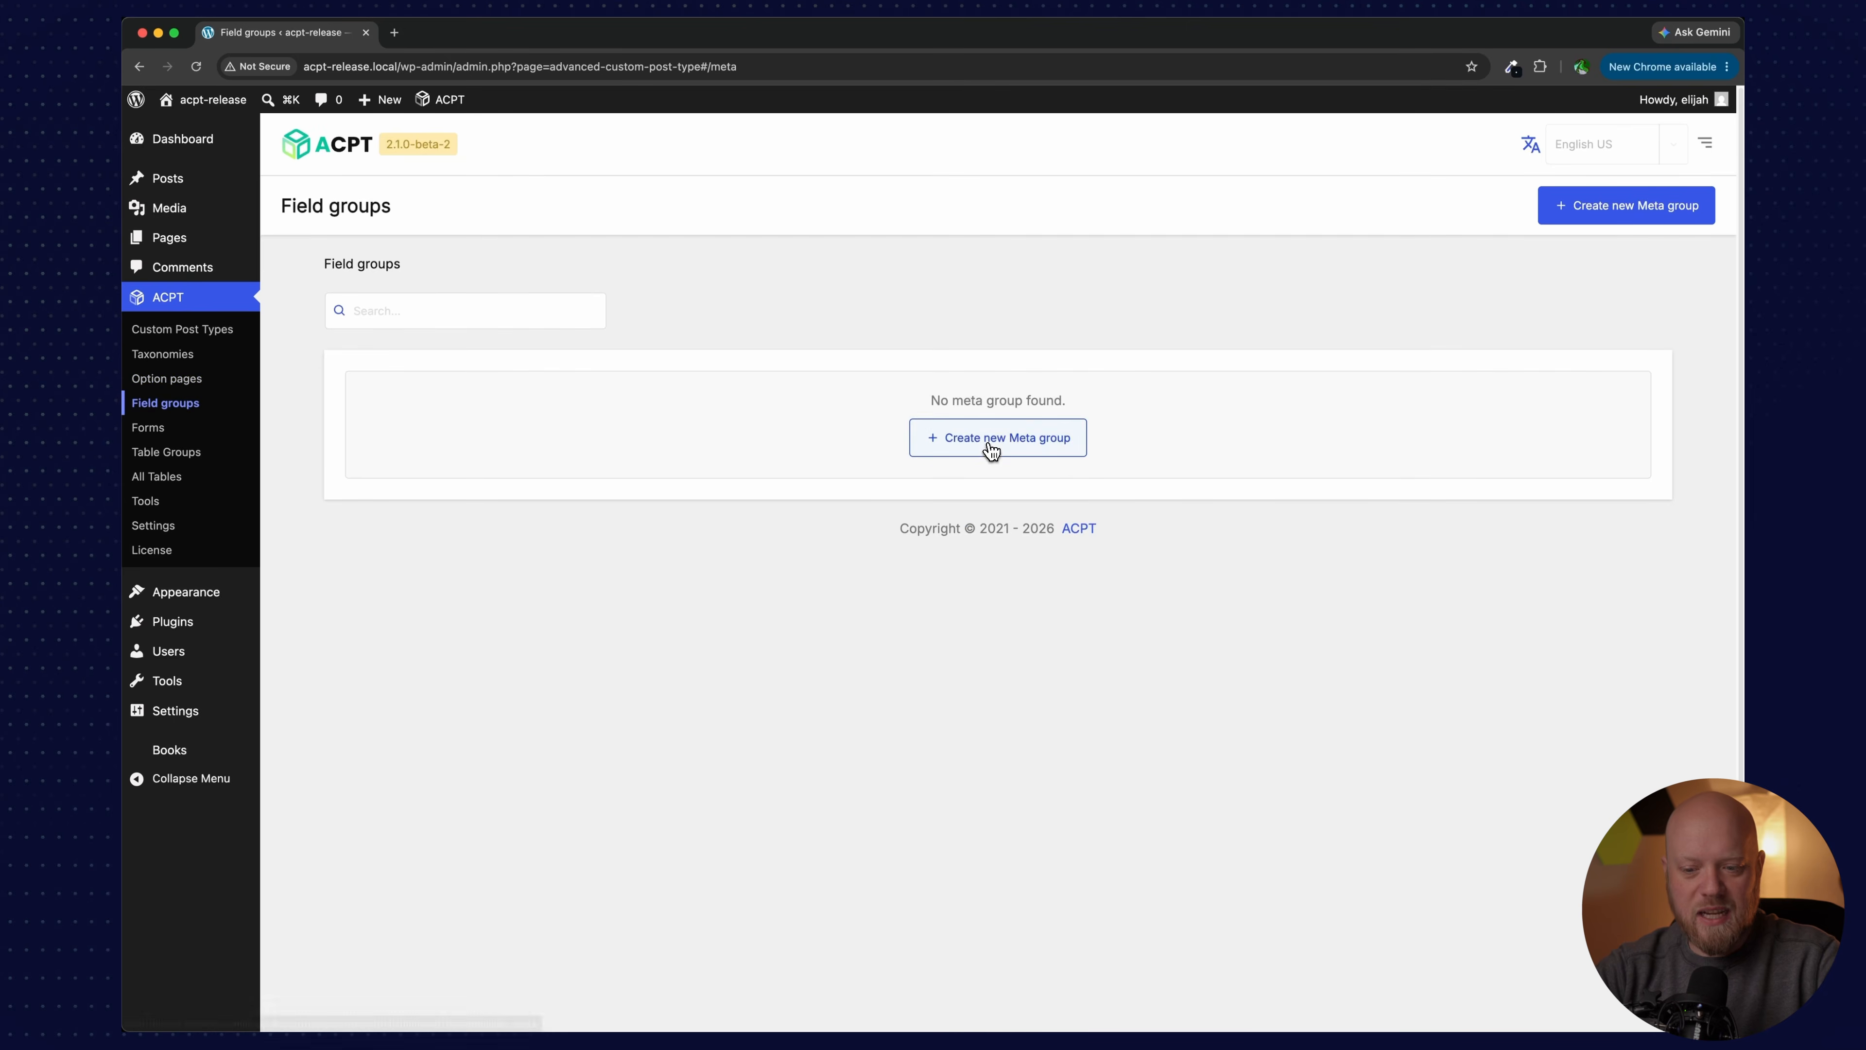
left_click(991, 444)
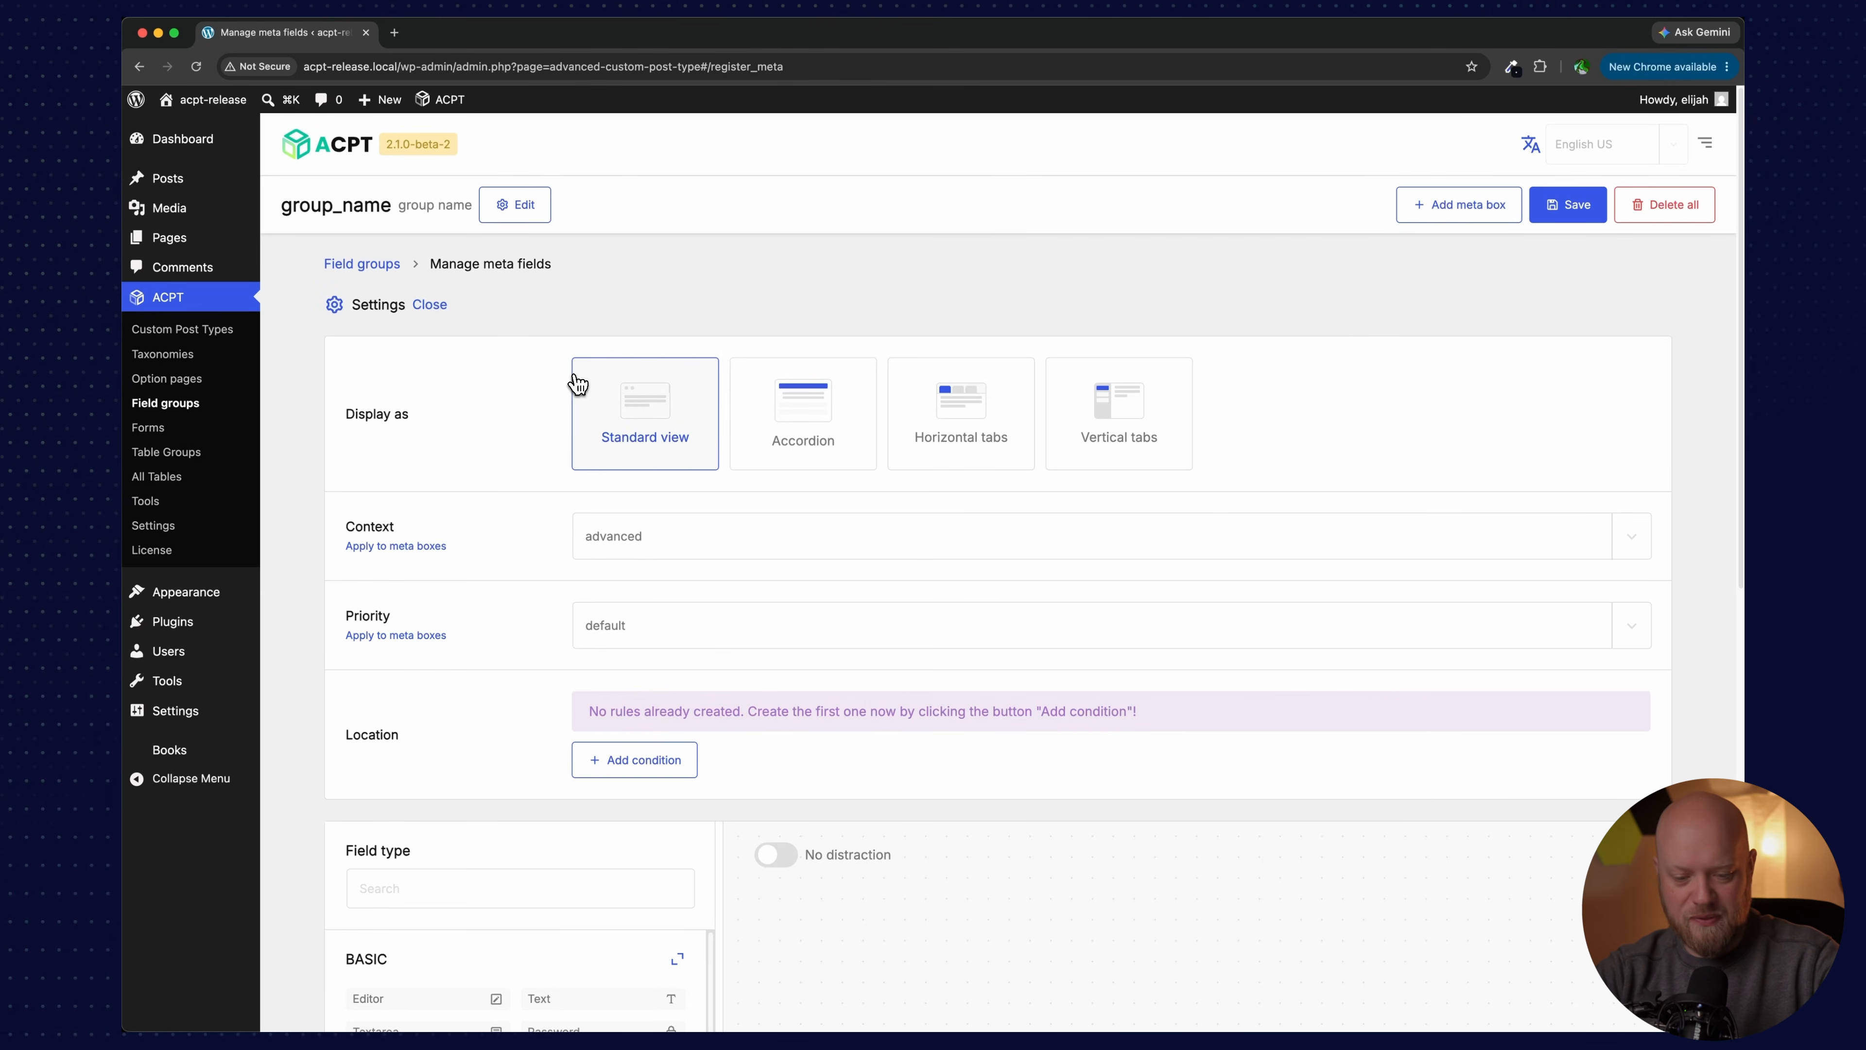
scroll(577, 382, "down", 10)
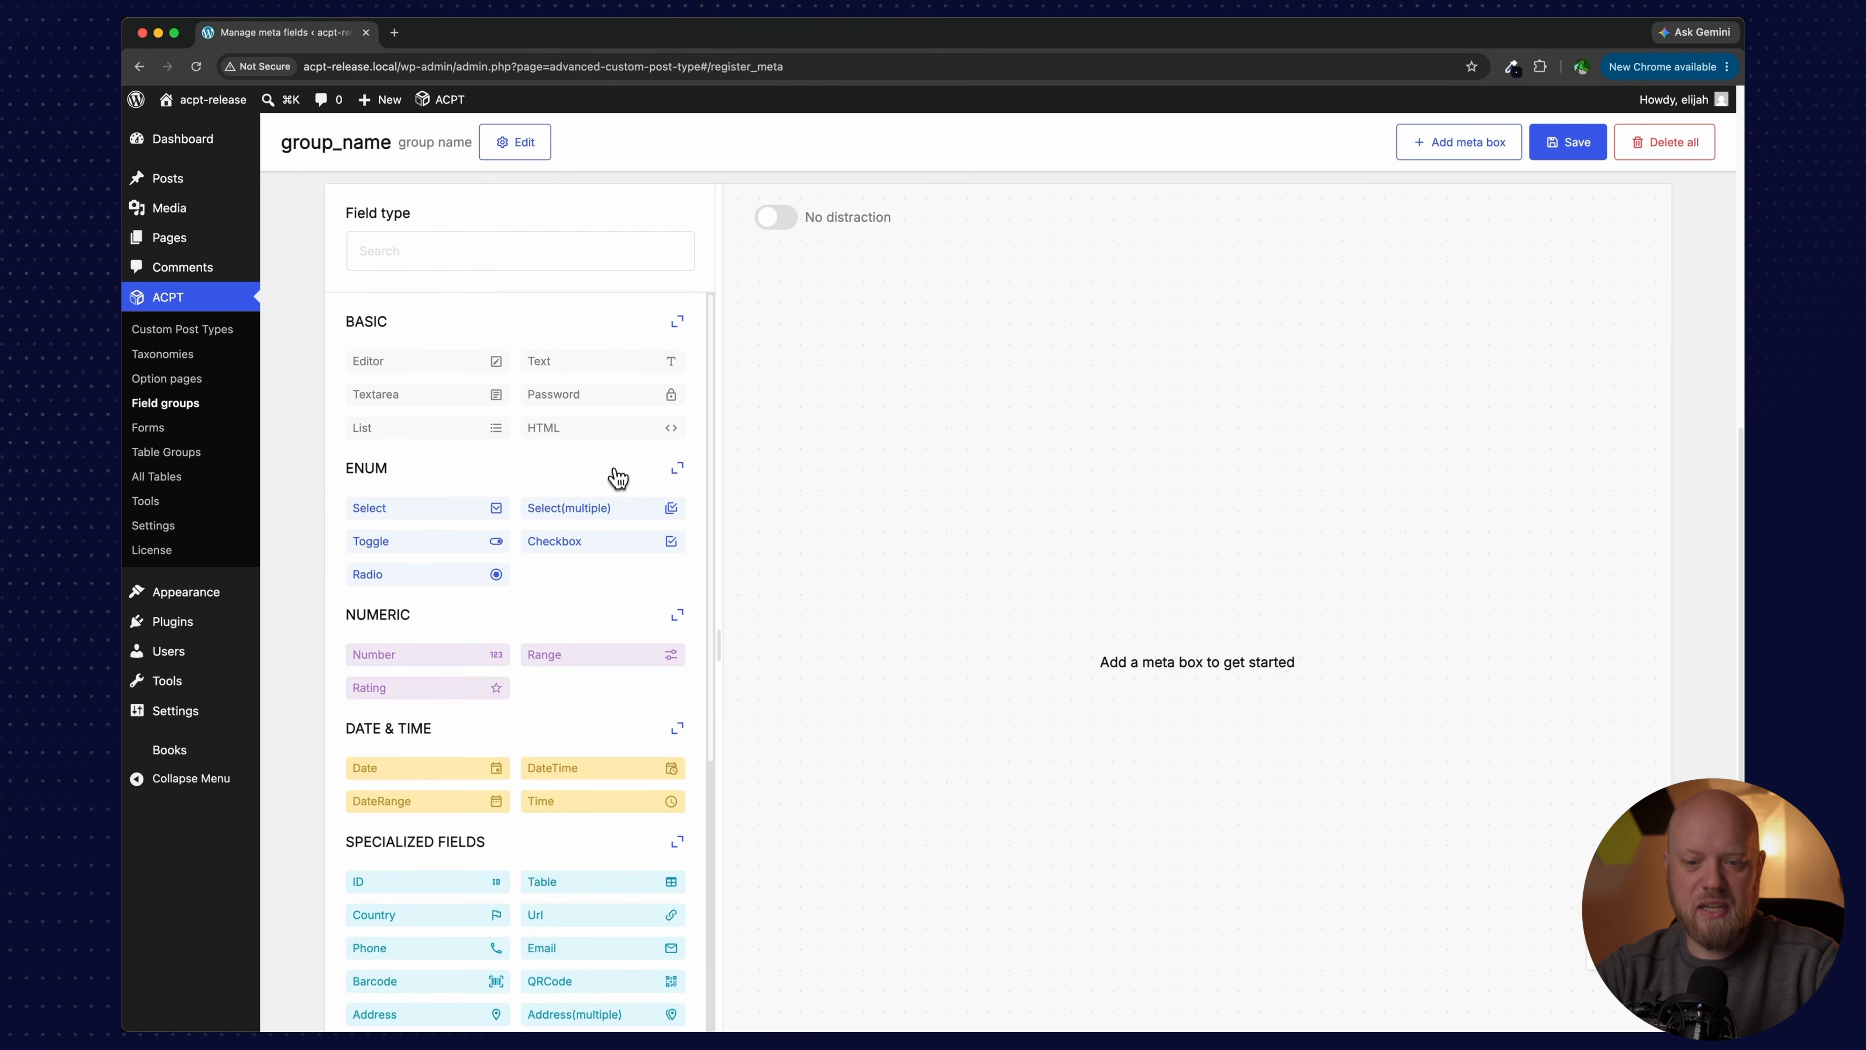